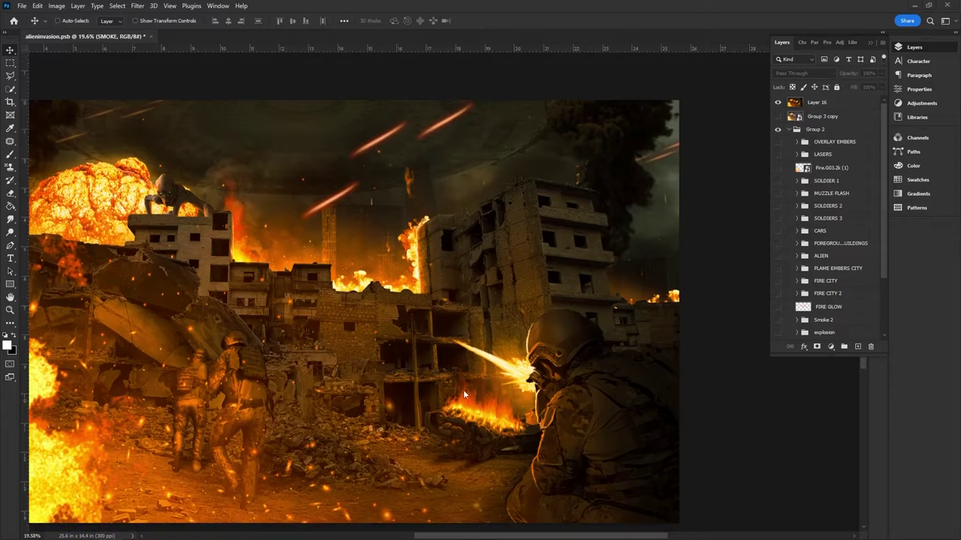
# Step: Hide Layer 16, the finished composite above the groups
pyautogui.moveTo(449, 537); pyautogui.dragTo(423, 539)
pyautogui.moveTo(420, 539)
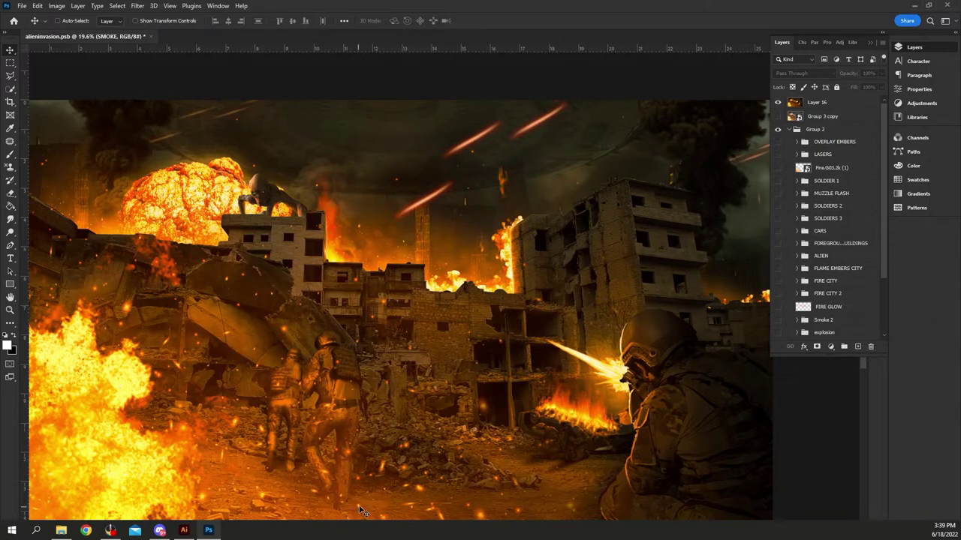
pyautogui.scroll(-2, 434, 410)
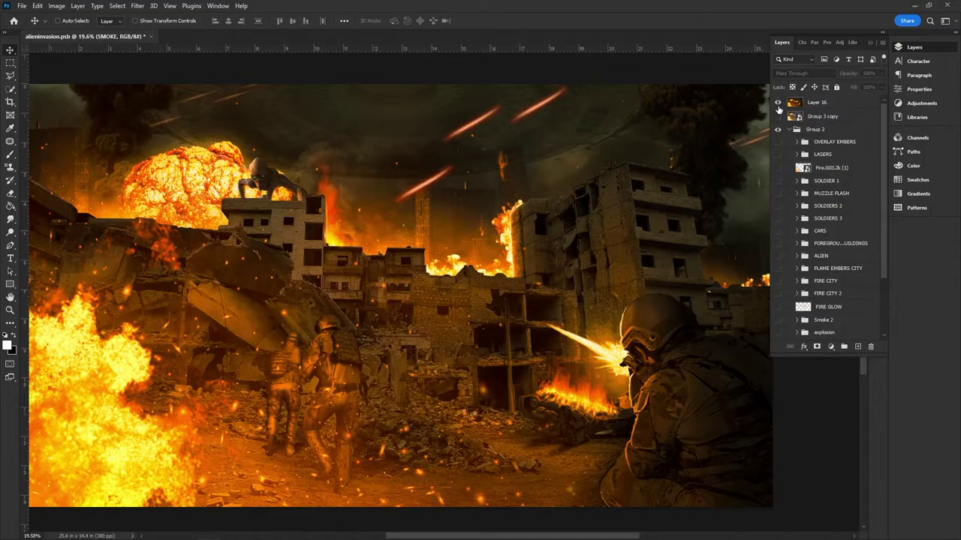
pyautogui.click(778, 104)
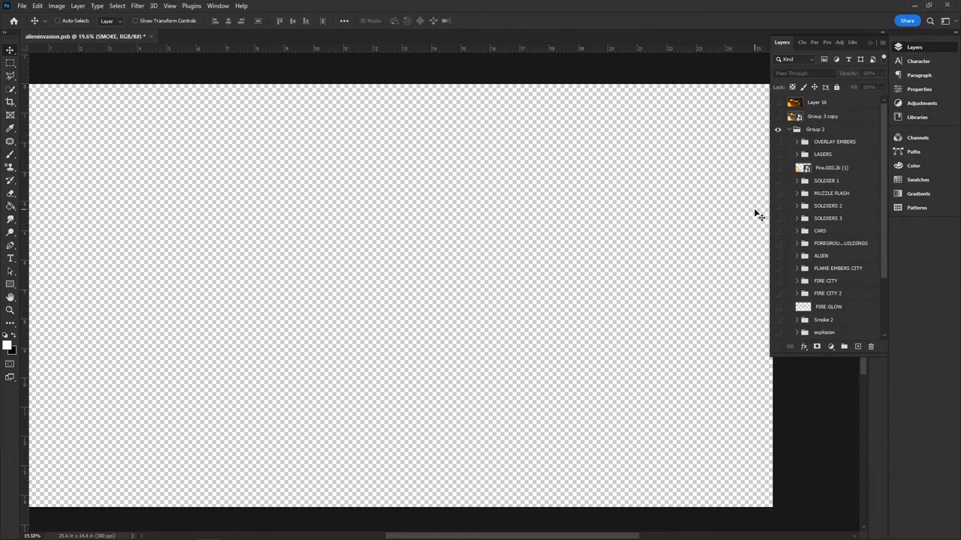
# Step: Show the FOREGROUND BUILDINGS group and expand it down to the masked photo, switching that photo off and on
pyautogui.scroll(-5, 821, 239)
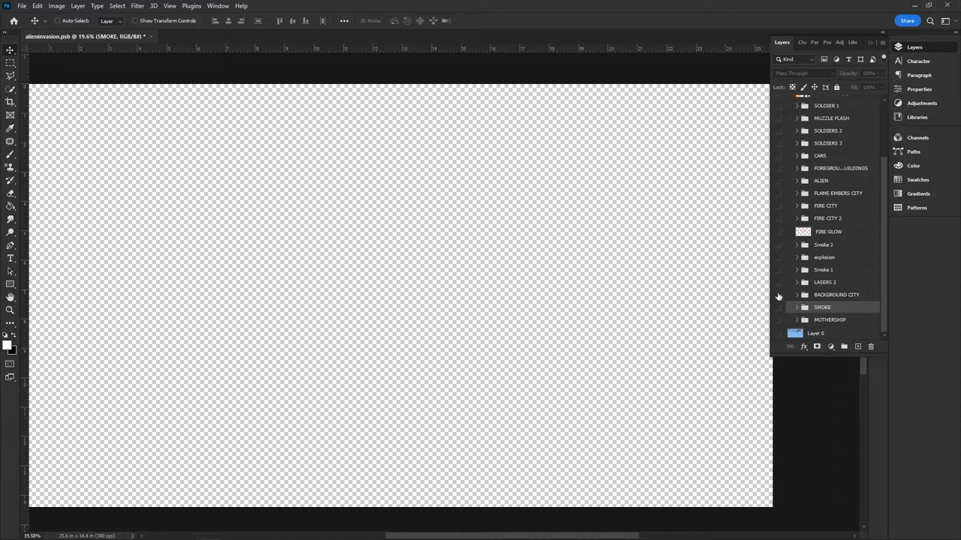
pyautogui.click(778, 169)
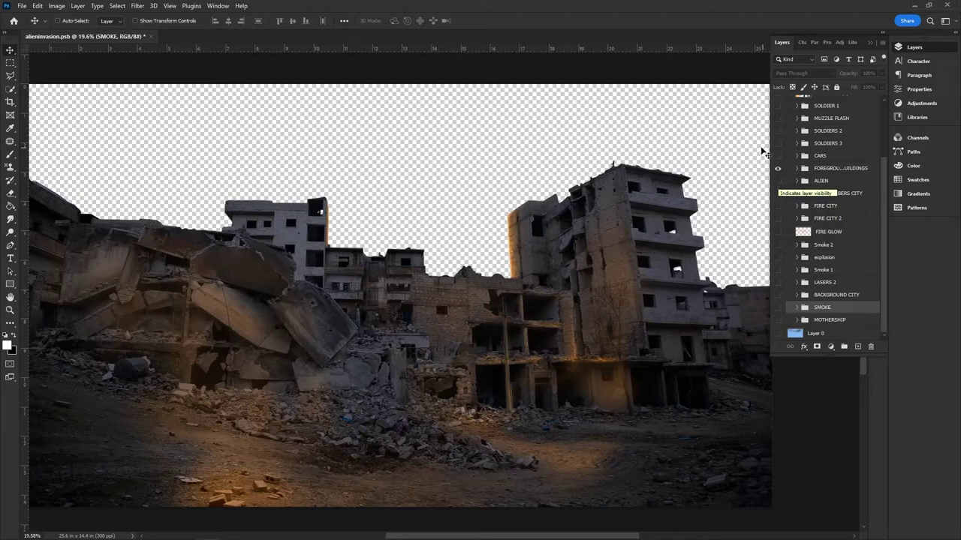
pyautogui.click(799, 168)
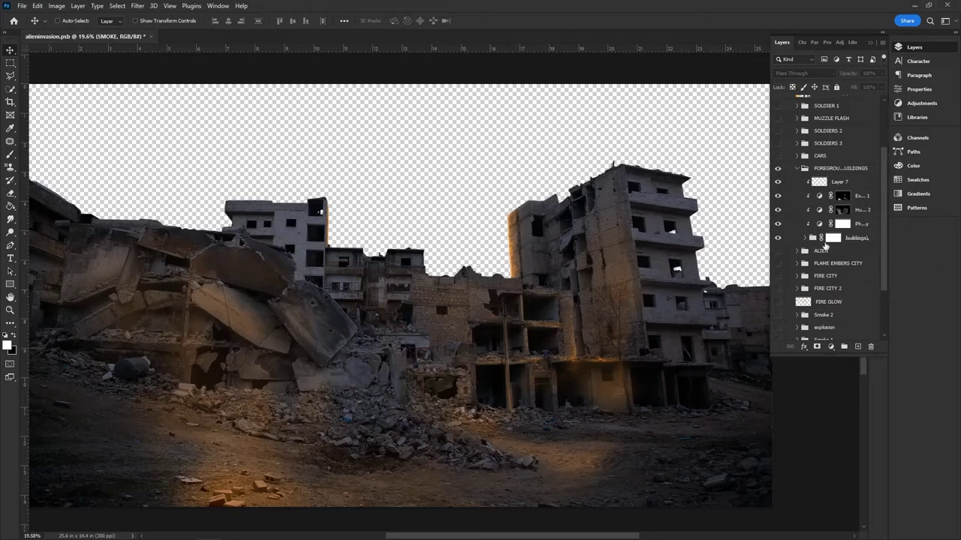
pyautogui.click(807, 238)
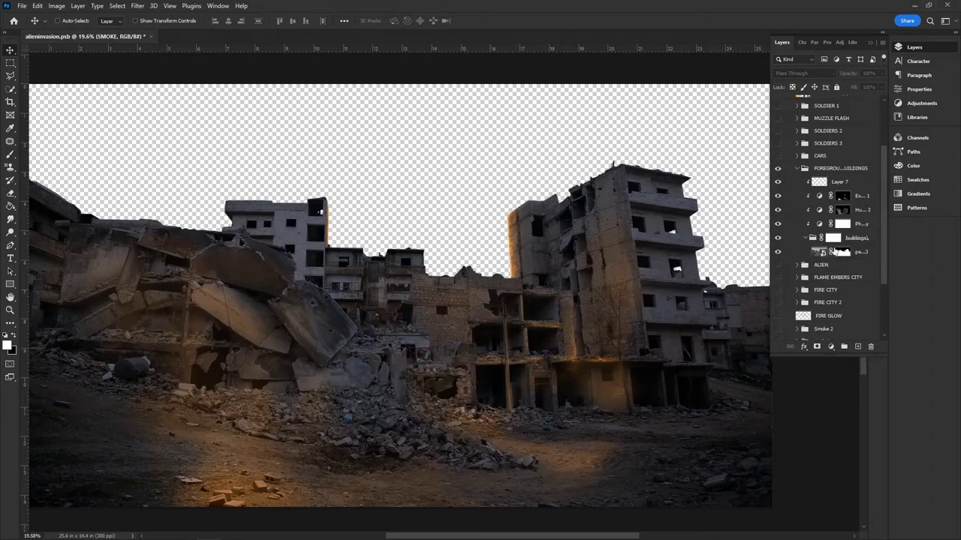
pyautogui.click(779, 252)
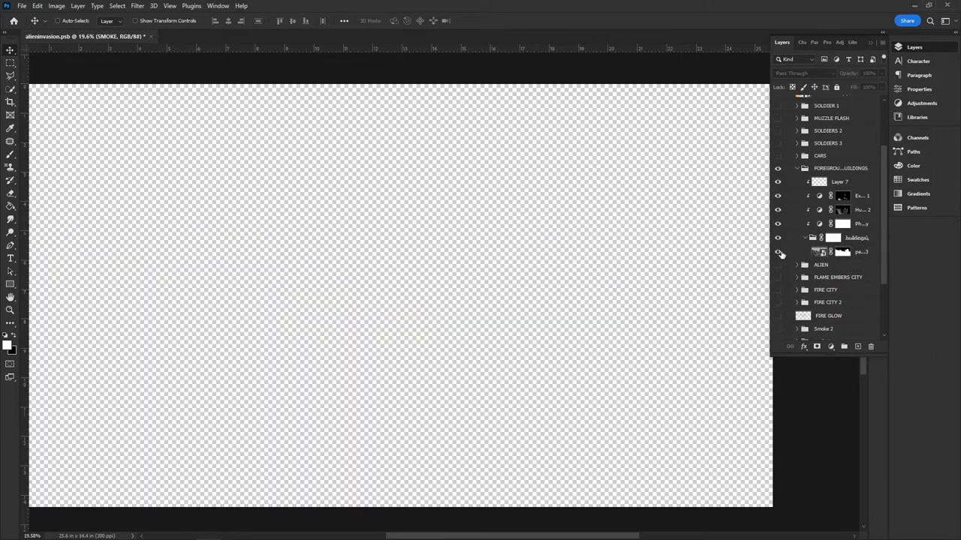
pyautogui.click(778, 252)
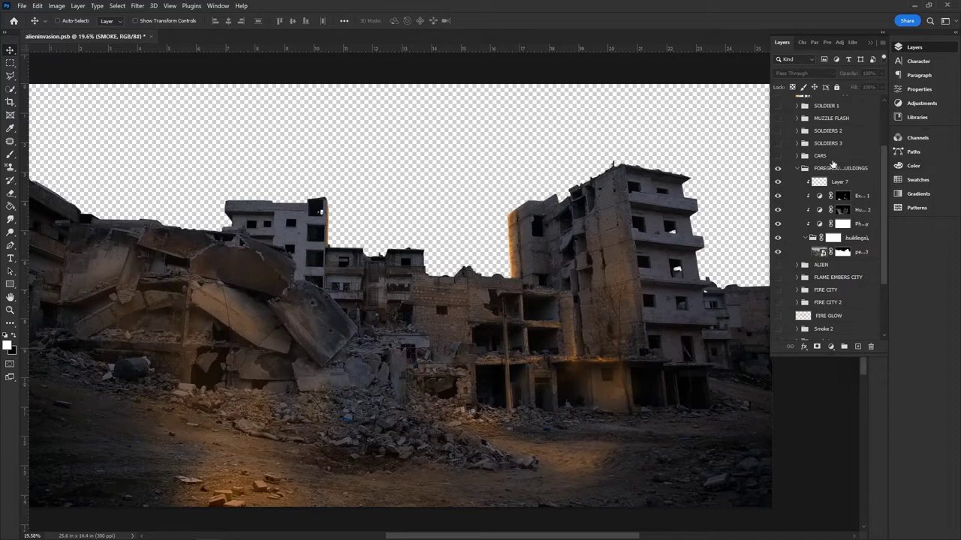
# Step: Hide the Exposure 1 and Hue/Saturation 2 adjustments on the foreground buildings, and compare the image without and with the Photo Filter
pyautogui.click(778, 196)
pyautogui.click(777, 209)
pyautogui.click(778, 223)
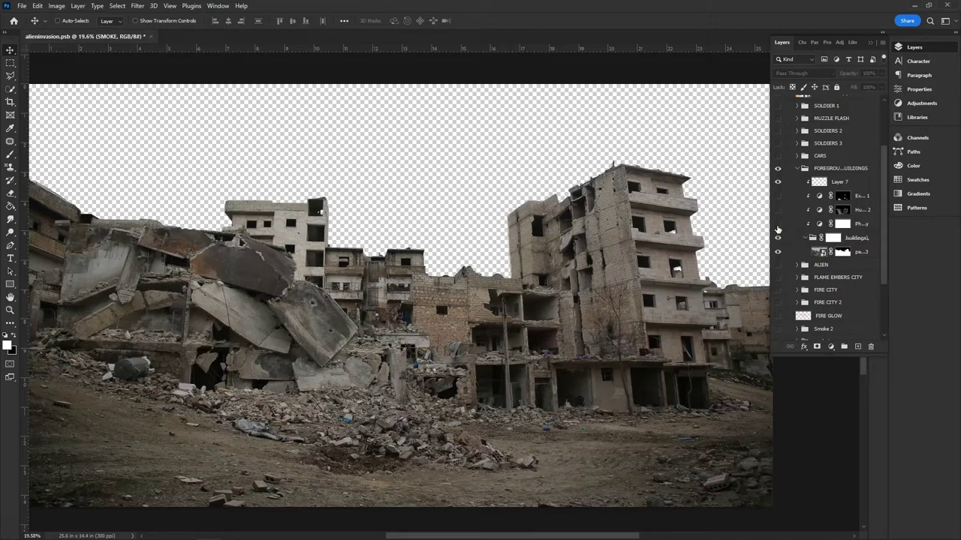
pyautogui.click(777, 224)
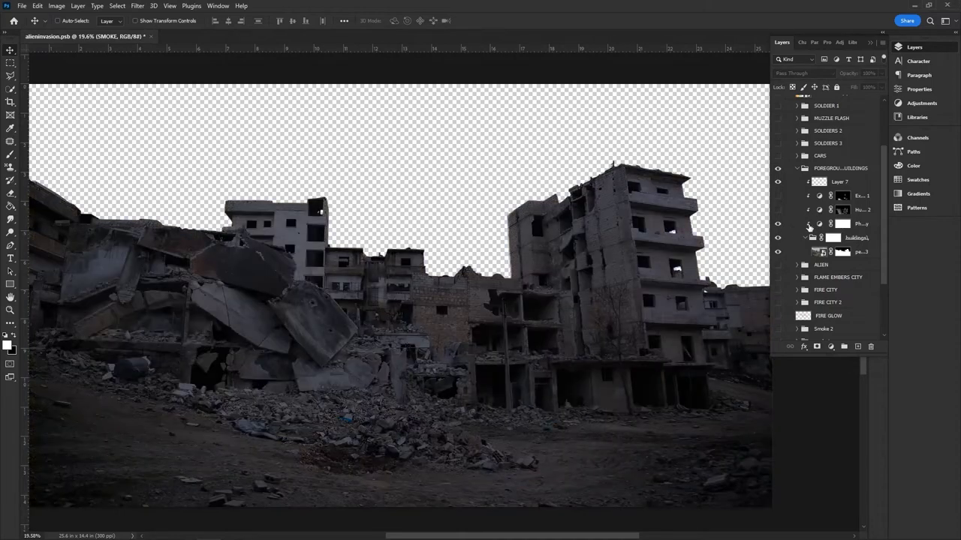
# Step: Adjust the density of the foreground buildings' Photo Filter and compare the result with Preserve Luminosity on and off
pyautogui.doubleClick(819, 224)
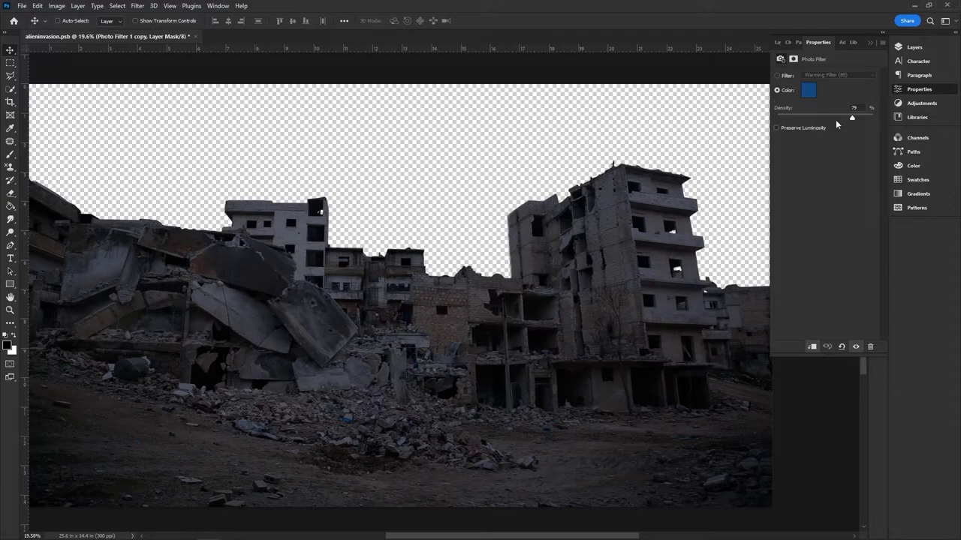
pyautogui.moveTo(852, 118)
pyautogui.mouseDown()
pyautogui.moveTo(826, 117)
pyautogui.moveTo(875, 109)
pyautogui.moveTo(856, 118)
pyautogui.mouseUp()
pyautogui.click(776, 129)
pyautogui.click(776, 129)
pyautogui.click(776, 129)
pyautogui.click(776, 129)
pyautogui.click(914, 48)
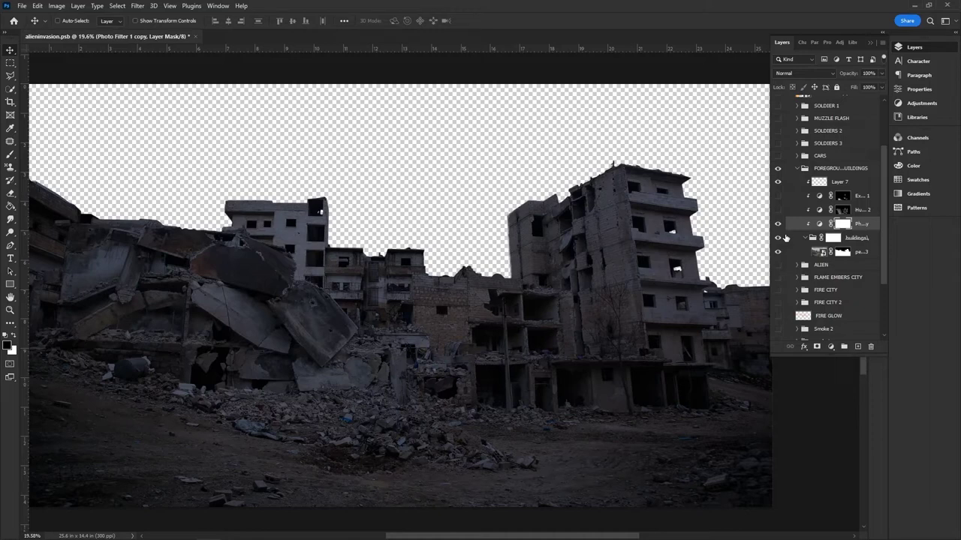
# Step: Show and expand the MOTHERSHIP group, and hide its Layer 4 and brightness adjustment to leave only the UFO image
pyautogui.scroll(-1, 821, 308)
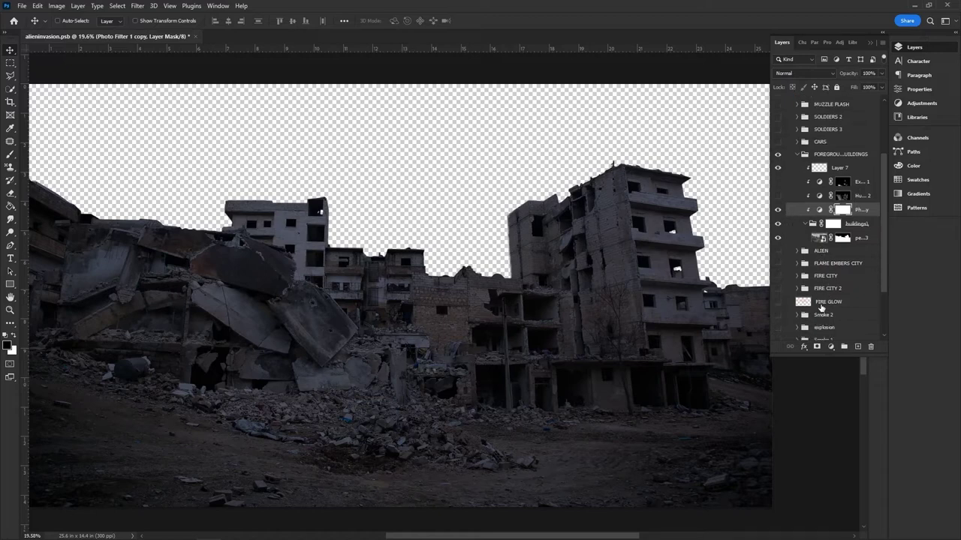
pyautogui.scroll(-5, 821, 308)
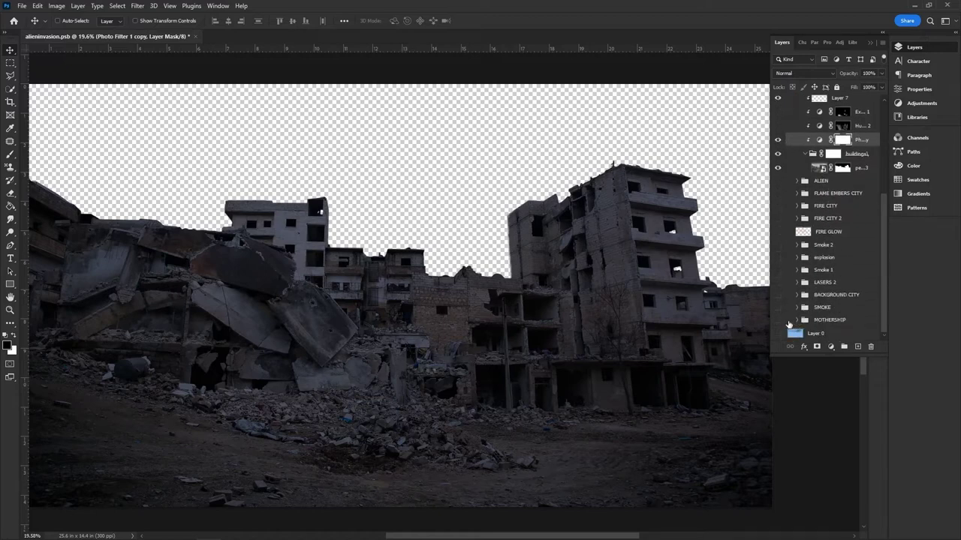
pyautogui.click(777, 320)
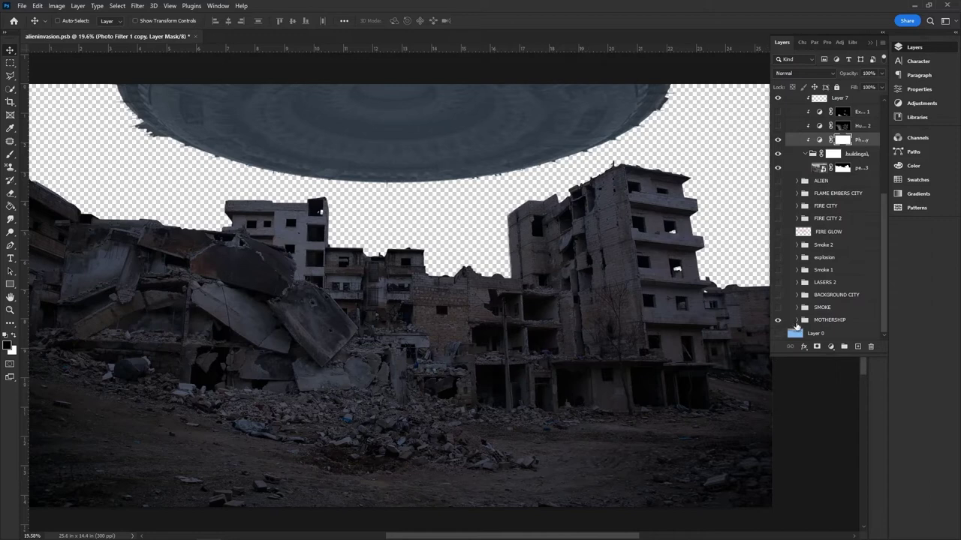
pyautogui.click(797, 321)
pyautogui.scroll(-3, 813, 293)
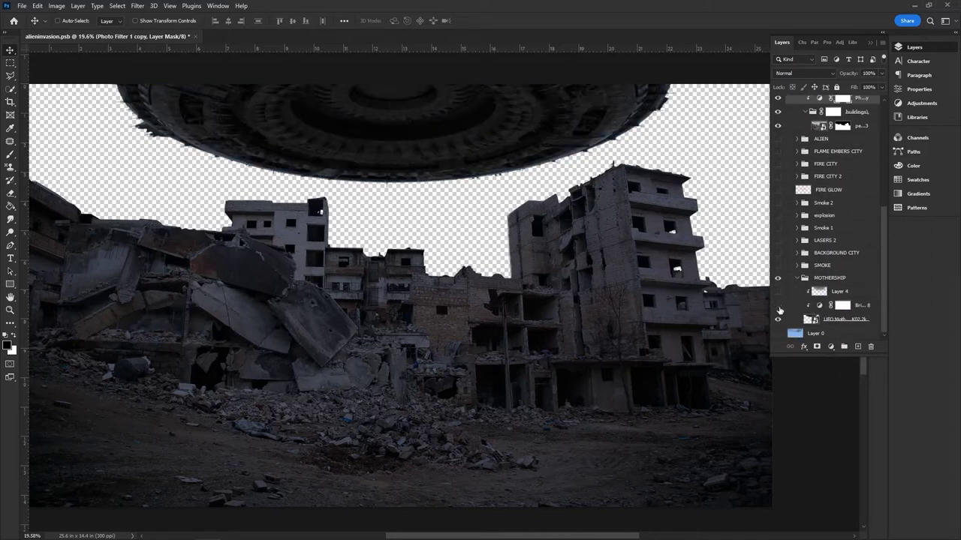
pyautogui.click(778, 306)
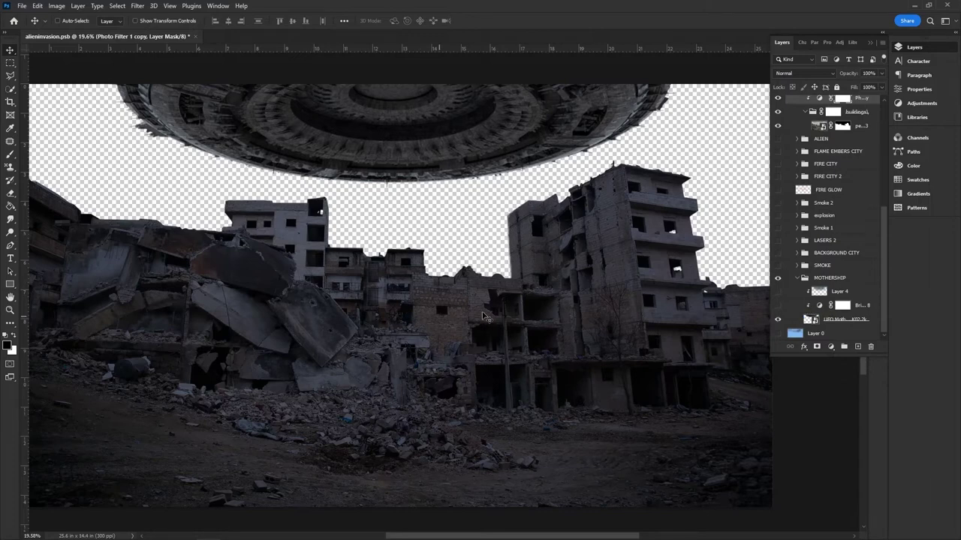
# Step: Show the mothership's brightness adjustment and Layer 4 again, and make the Layer 0 sky visible
pyautogui.scroll(-2, 486, 218)
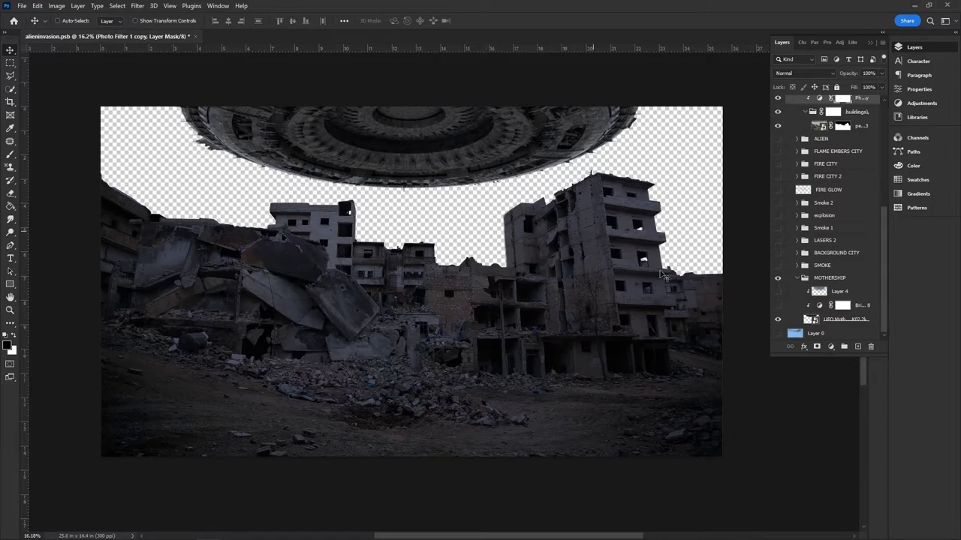
pyautogui.click(777, 305)
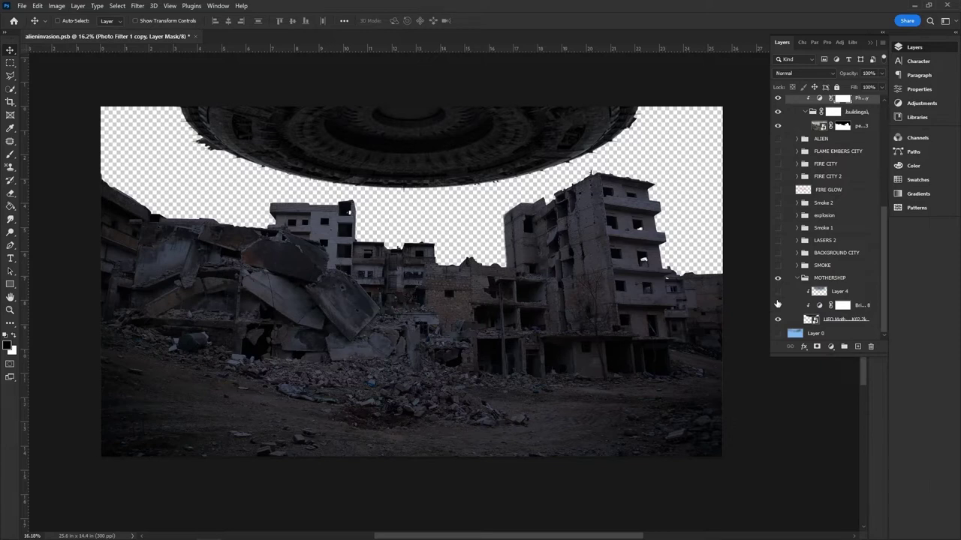
pyautogui.click(778, 291)
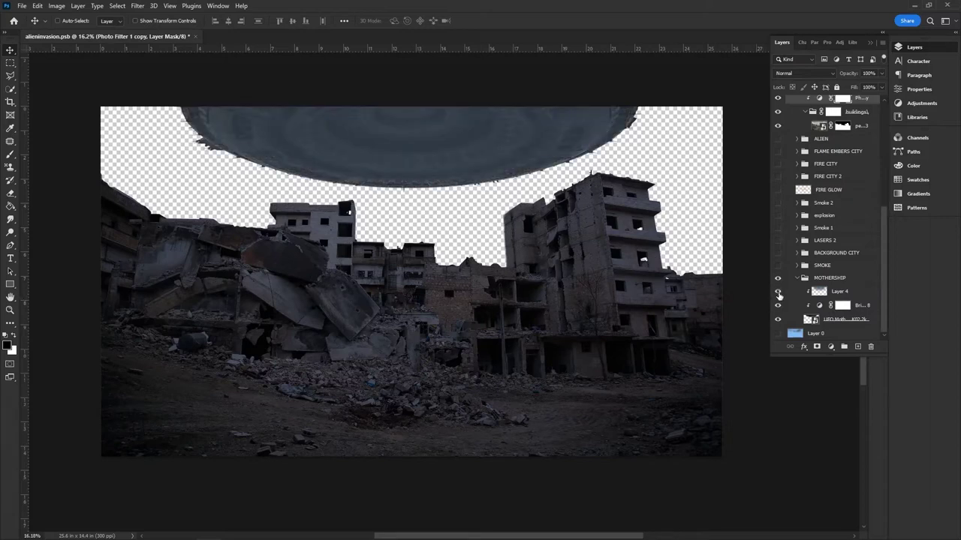
pyautogui.click(777, 333)
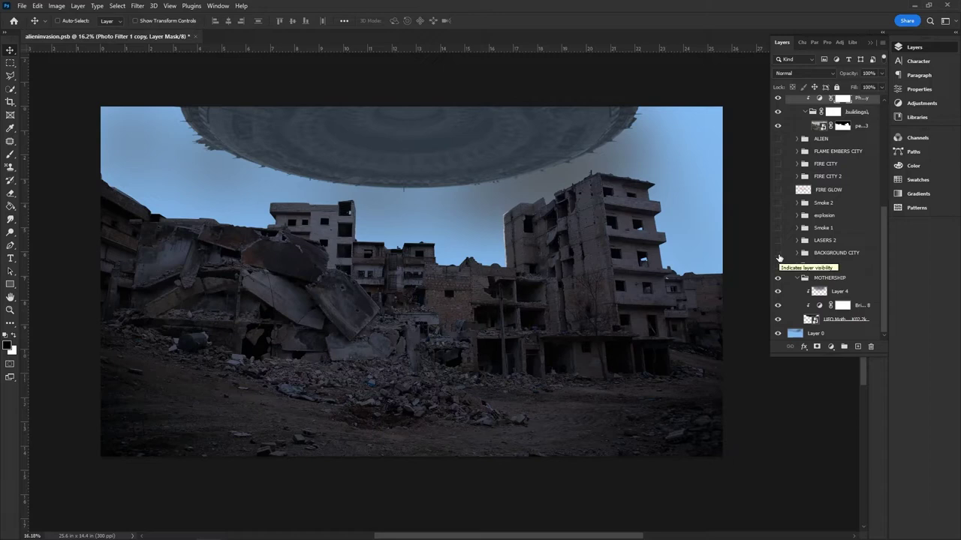
# Step: Hide Layer 7 in the FOREGROUND BUILDINGS group
pyautogui.scroll(3, 809, 180)
pyautogui.scroll(3, 808, 181)
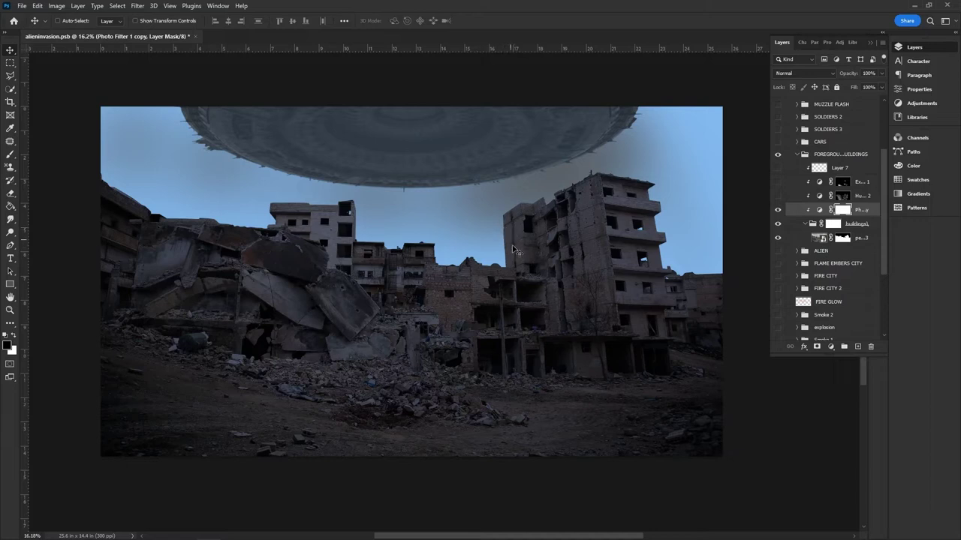
pyautogui.scroll(-1, 634, 285)
pyautogui.scroll(-1, 635, 285)
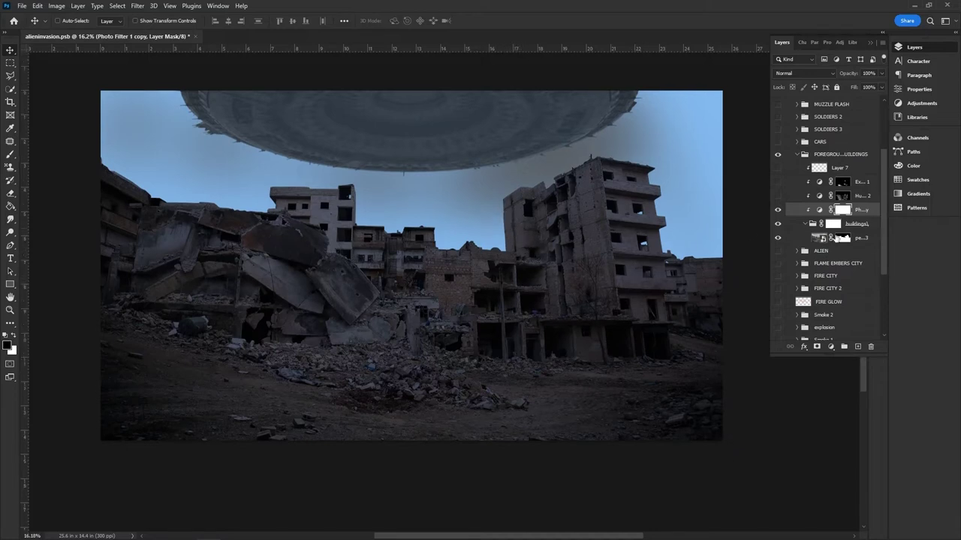
# Step: Show the BACKGROUND CITY group and expand it down to the layers inside Skyline Background
pyautogui.scroll(-5, 788, 270)
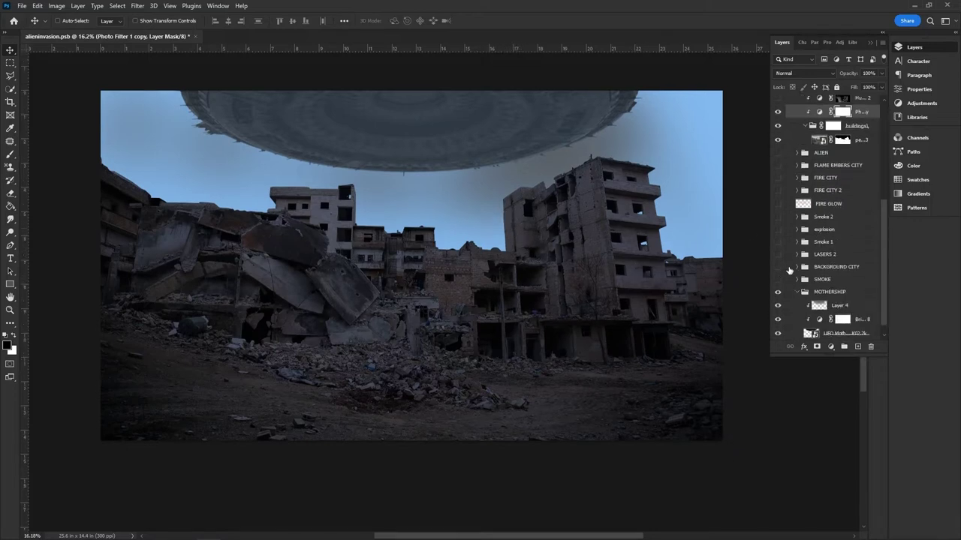
pyautogui.click(778, 267)
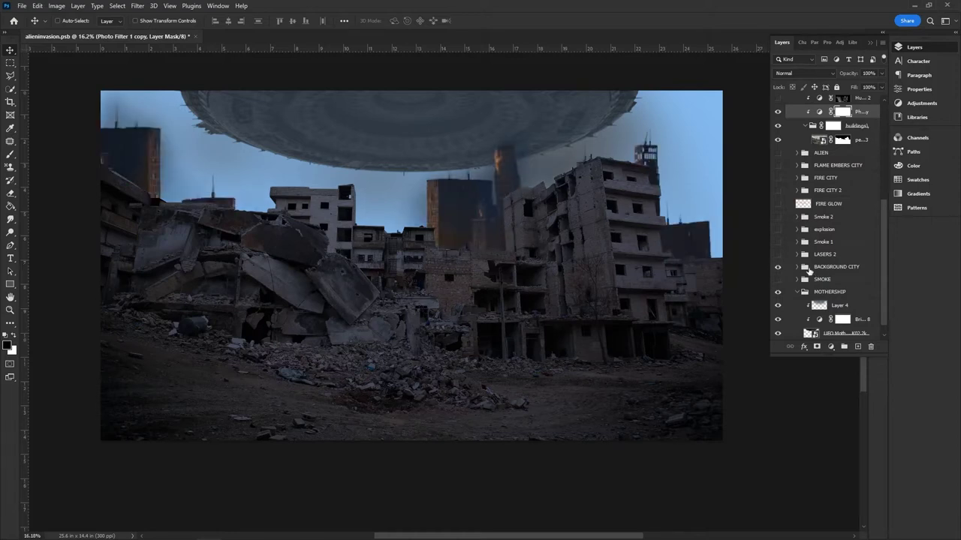
pyautogui.click(797, 267)
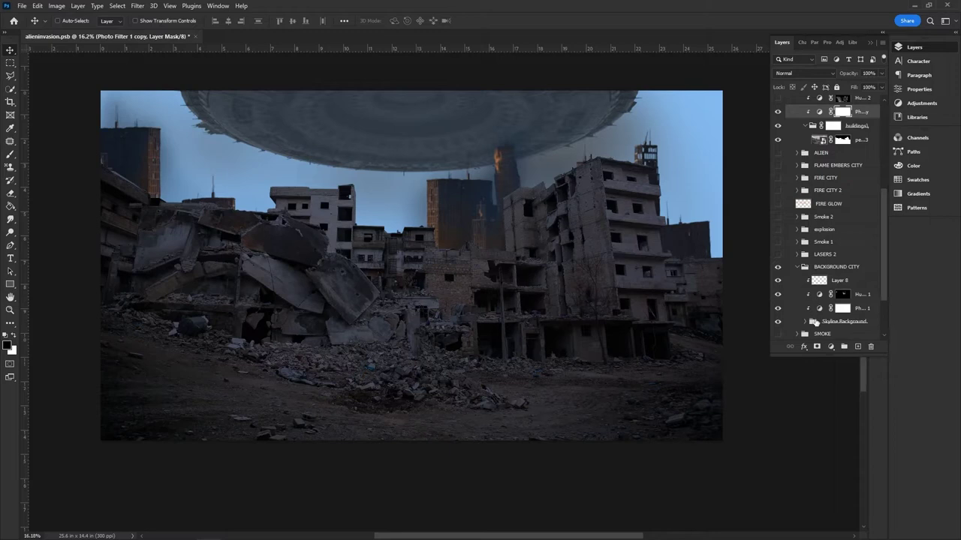
pyautogui.click(806, 322)
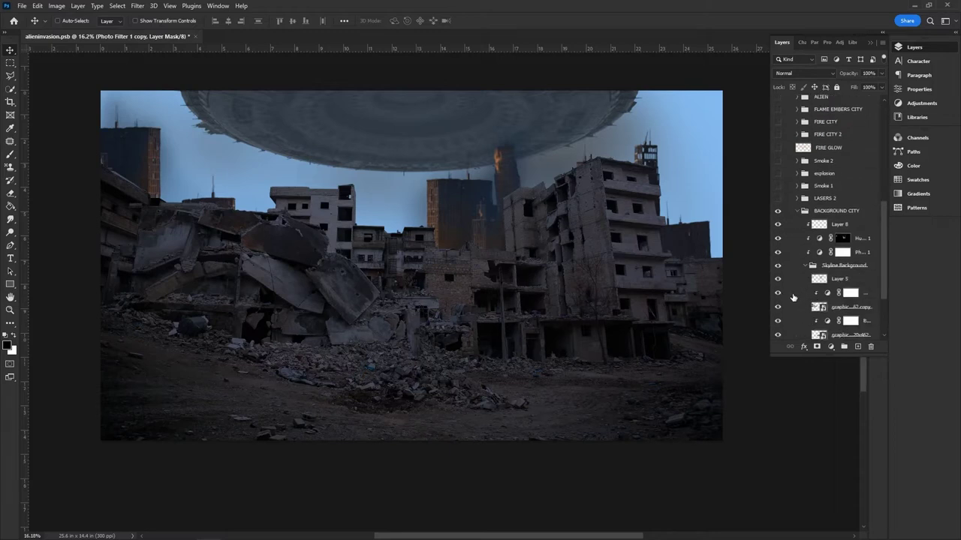
pyautogui.scroll(-1, 793, 297)
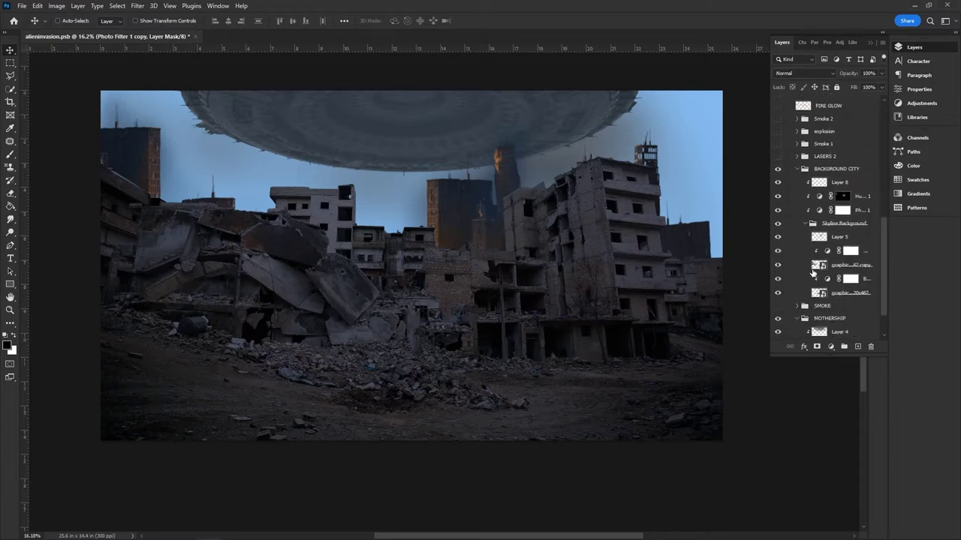
# Step: View the source image of the copied city backdrop smart object, and collapse the Skyline Background group after closing it
pyautogui.doubleClick(817, 265)
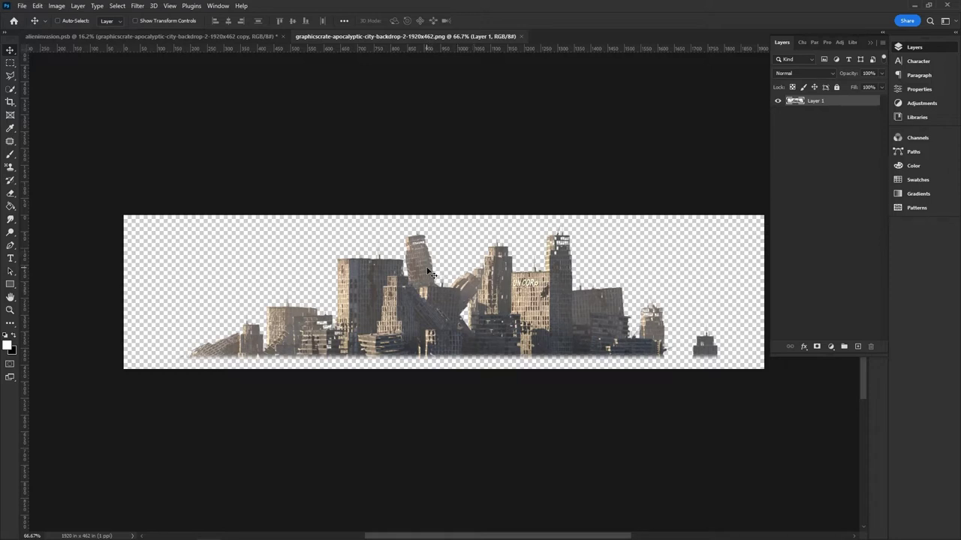
pyautogui.click(522, 36)
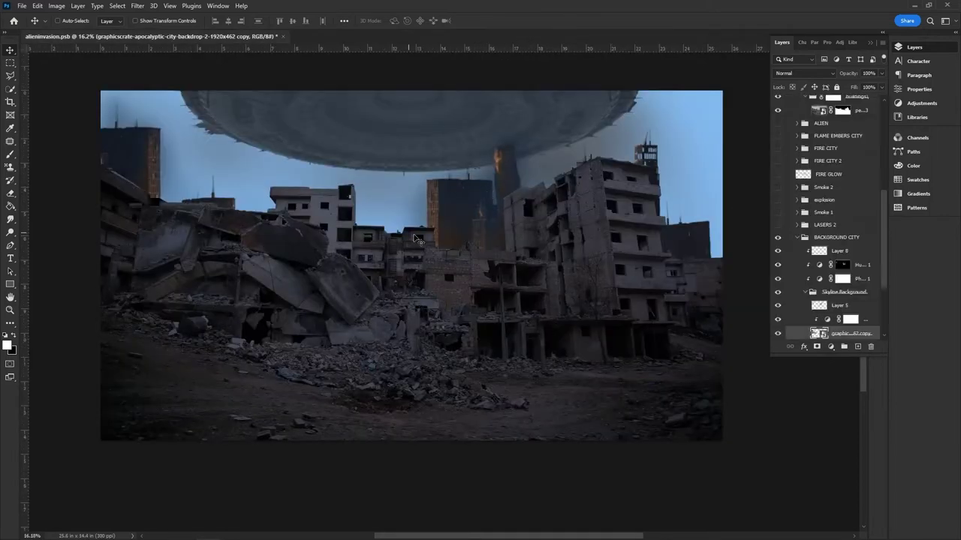
pyautogui.click(805, 292)
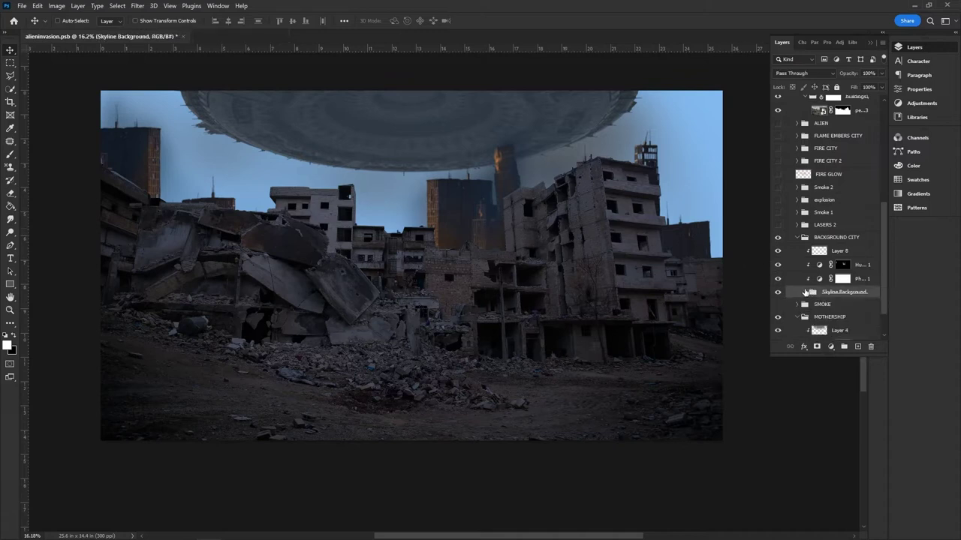
# Step: Hide the Photo Filter 1 and Hue/Saturation 1 adjustments and Layer 8 in the BACKGROUND CITY group
pyautogui.moveTo(778, 279)
pyautogui.mouseDown()
pyautogui.moveTo(777, 267)
pyautogui.moveTo(781, 287)
pyautogui.mouseUp()
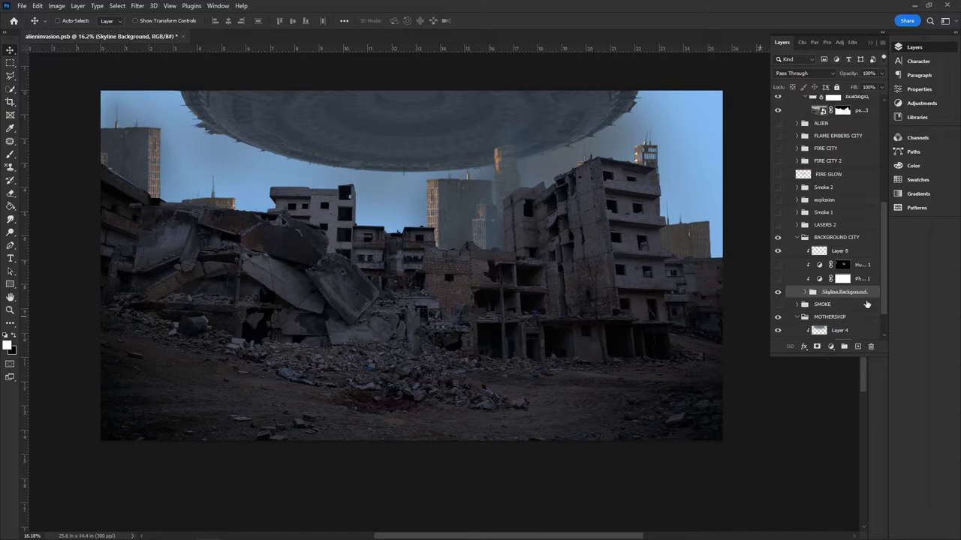
pyautogui.click(779, 252)
pyautogui.scroll(-1, 779, 289)
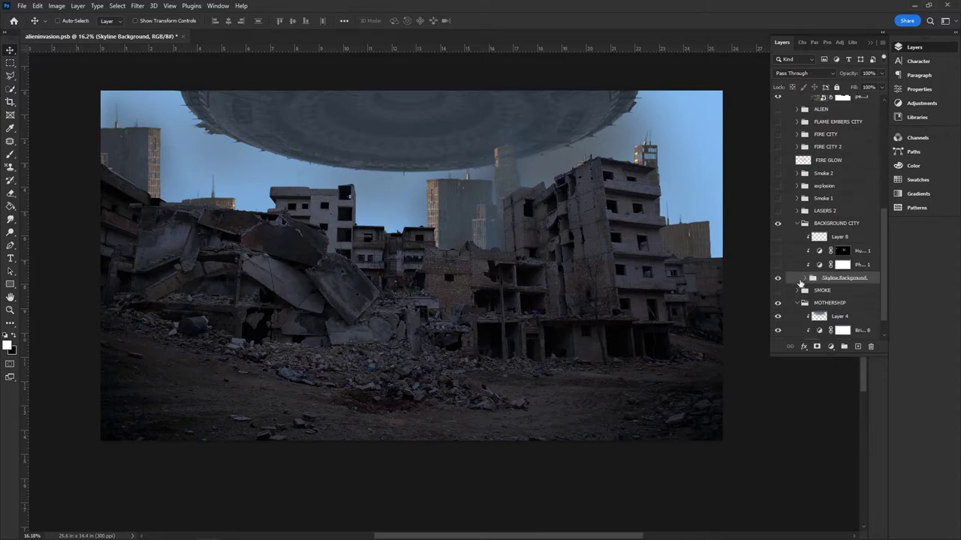
# Step: Expand the Skyline Background group and widen the Layers panel so the full layer names can be read
pyautogui.click(805, 279)
pyautogui.scroll(-4, 811, 263)
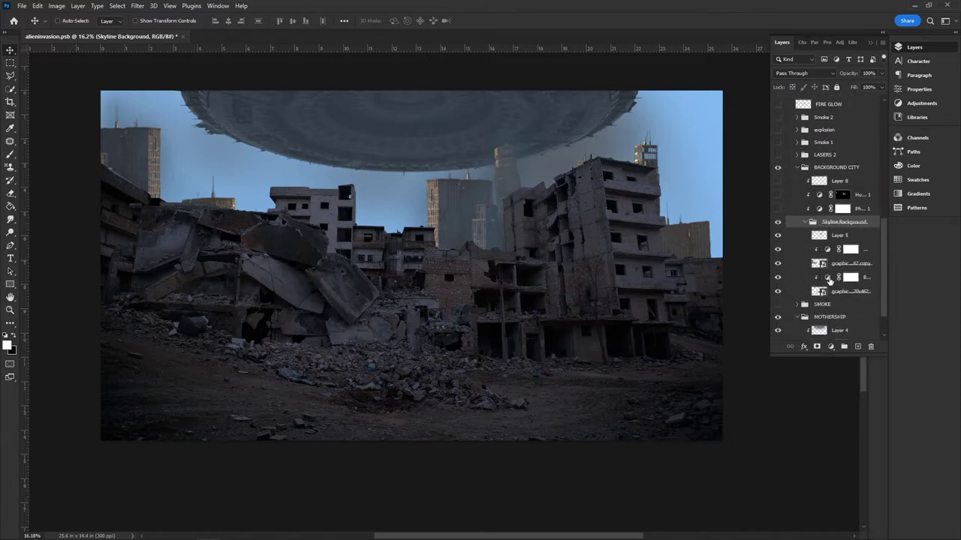
pyautogui.moveTo(772, 279); pyautogui.dragTo(732, 279)
pyautogui.scroll(-2, 811, 257)
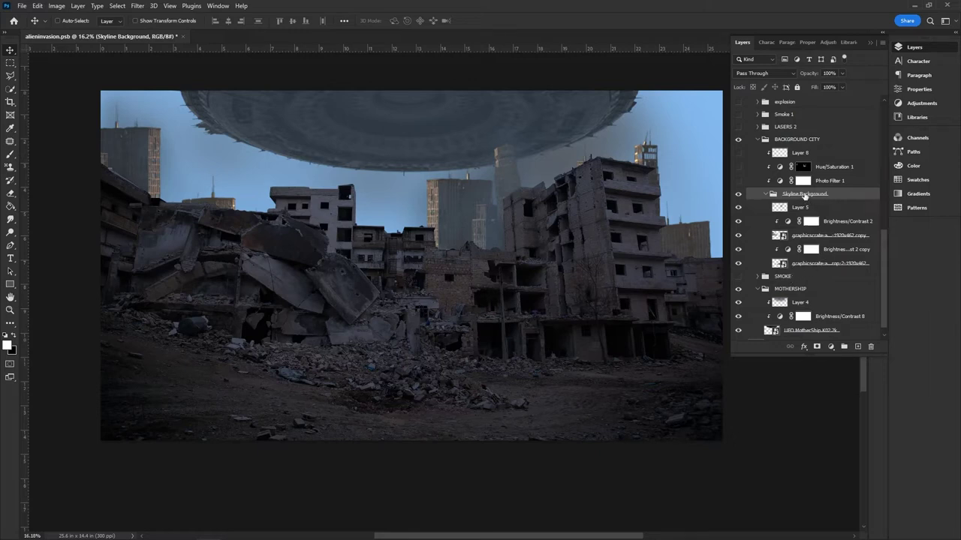
# Step: Review the color and density settings of the Photo Filter 1 adjustment, and collapse the Skyline Background group
pyautogui.doubleClick(781, 182)
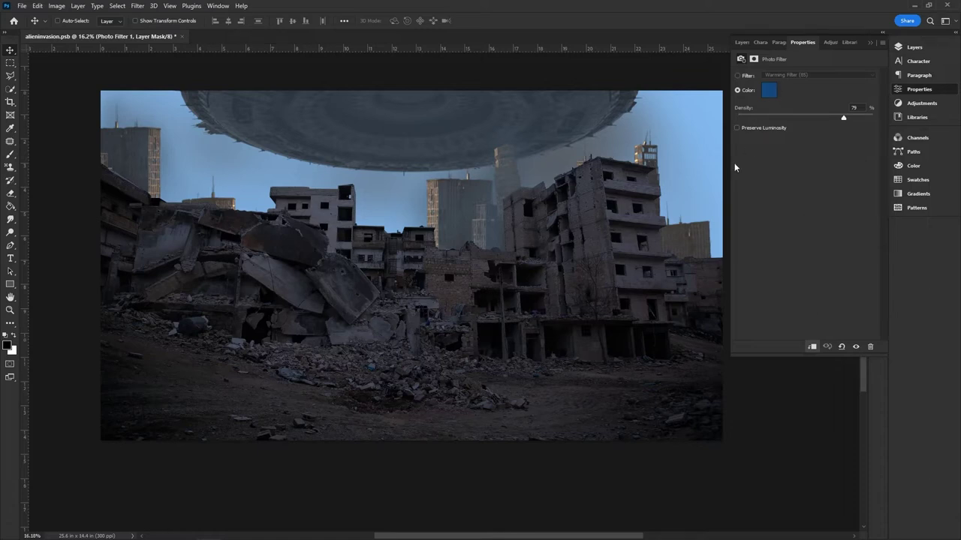
pyautogui.click(912, 48)
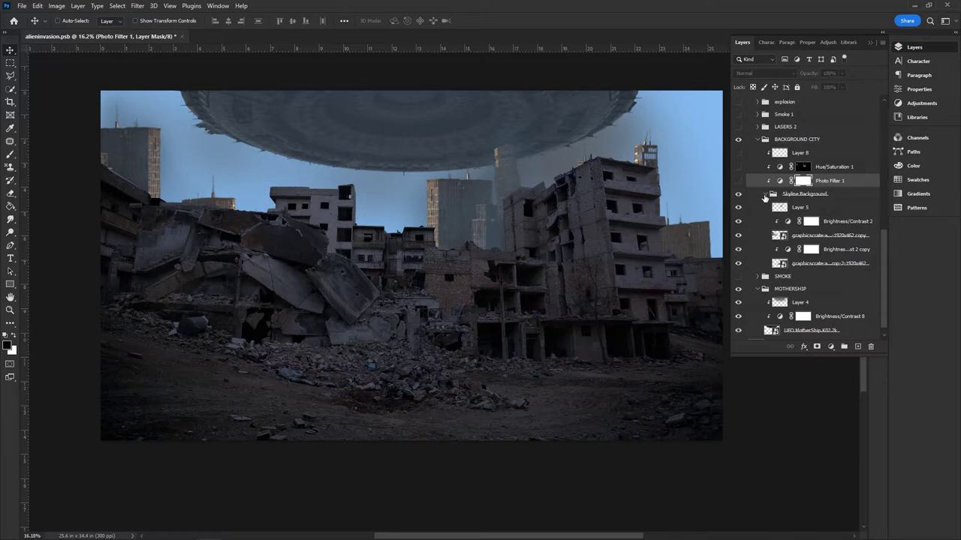
pyautogui.click(765, 195)
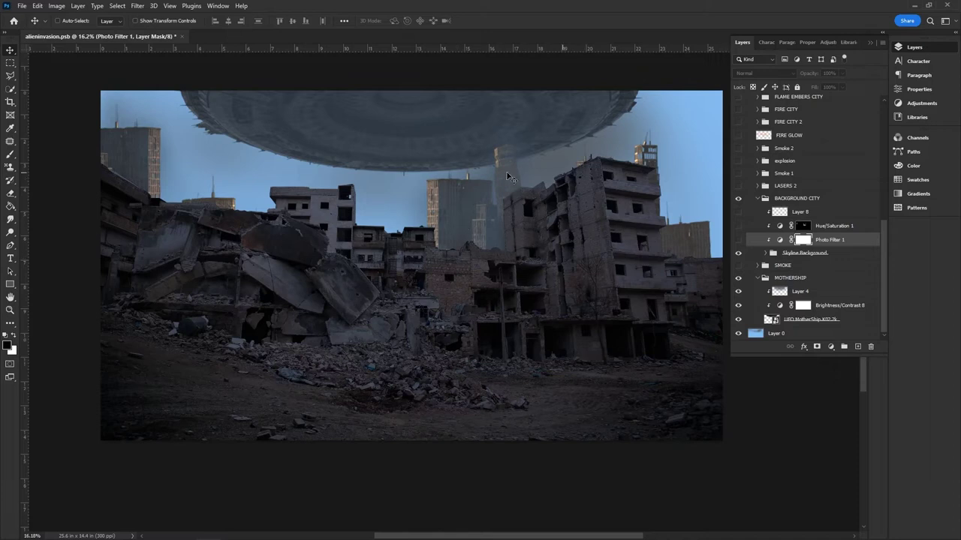
# Step: Show the Photo Filter 1 adjustment in the BACKGROUND CITY group and briefly preview Hue/Saturation 1
pyautogui.click(738, 239)
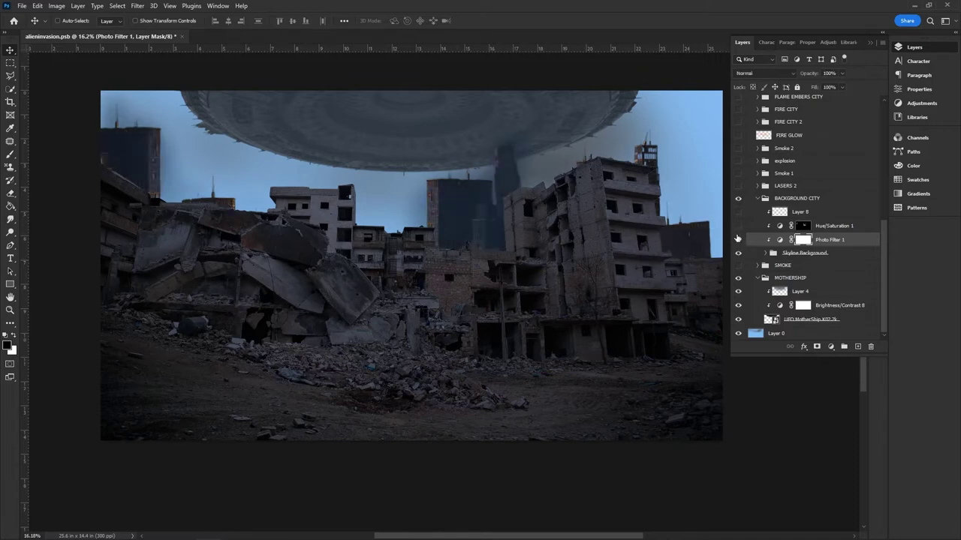
pyautogui.click(738, 226)
pyautogui.click(738, 228)
pyautogui.click(738, 239)
# Step: Show and expand the explosion group, and compare the scene with its base explosion layer off and on
pyautogui.click(738, 161)
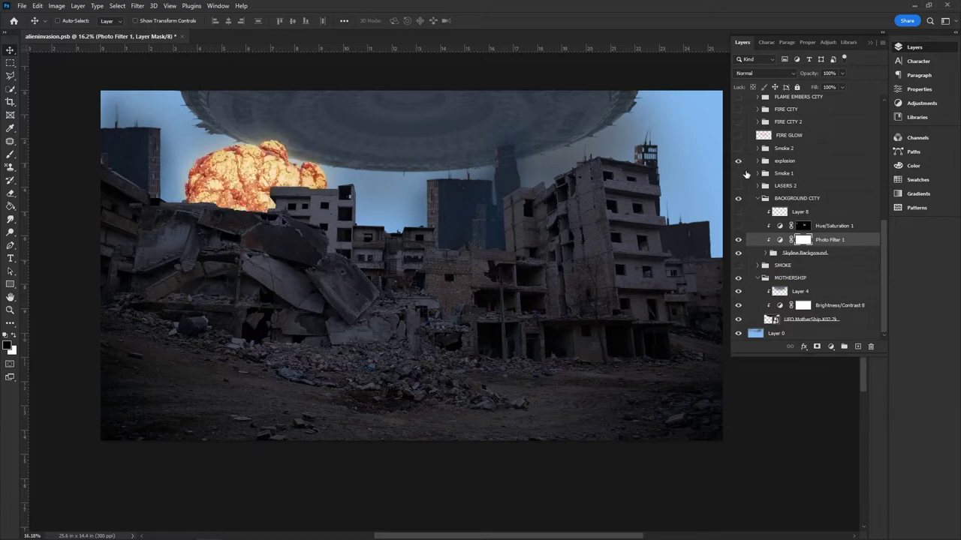
pyautogui.click(757, 161)
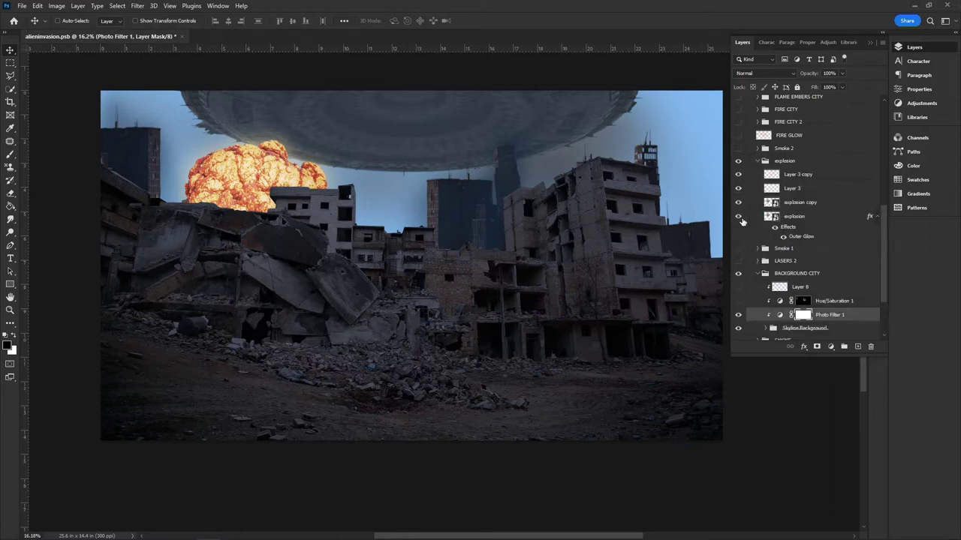
pyautogui.click(738, 216)
pyautogui.click(737, 217)
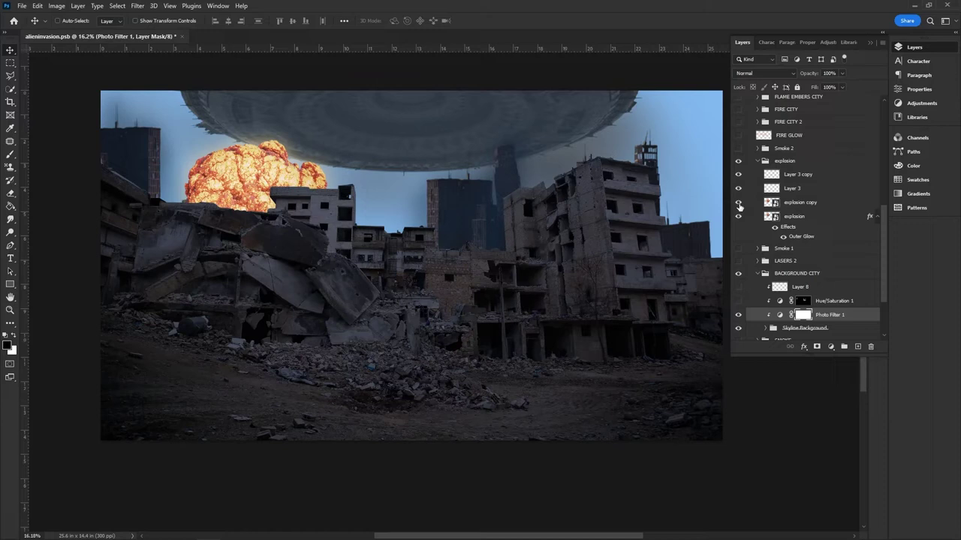
# Step: Preview the explosion copy layer at 100% opacity and bring it back down to 25%
pyautogui.click(794, 203)
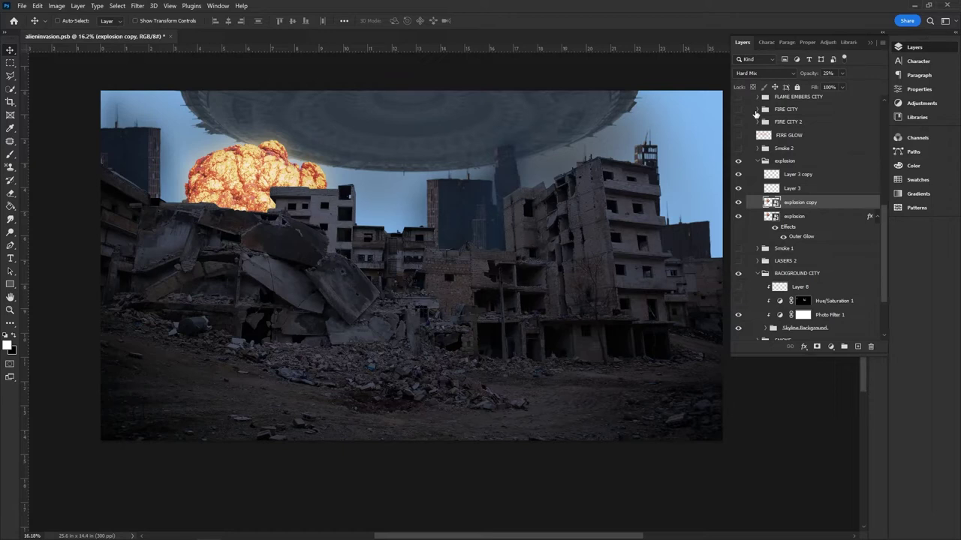
pyautogui.click(841, 72)
pyautogui.moveTo(867, 85); pyautogui.dragTo(879, 85)
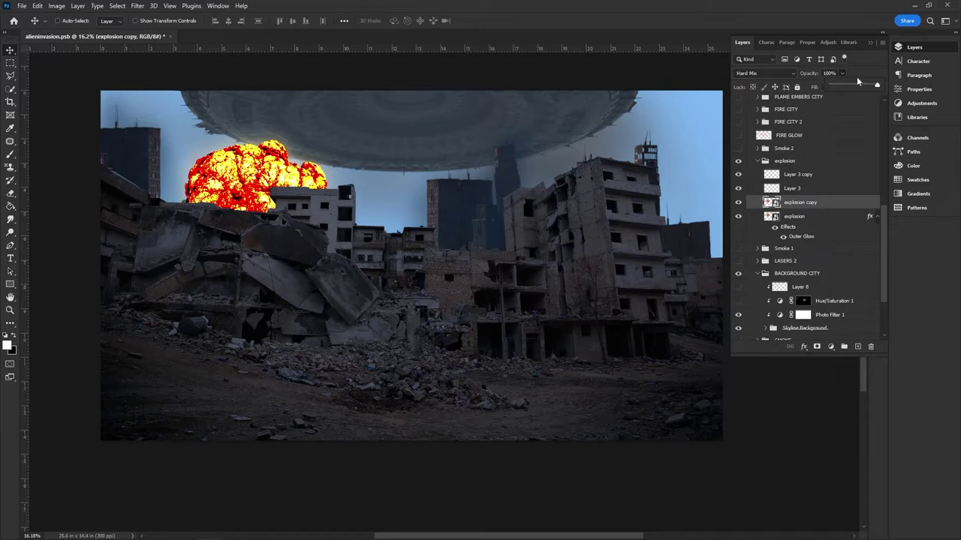
pyautogui.moveTo(877, 88); pyautogui.dragTo(844, 87)
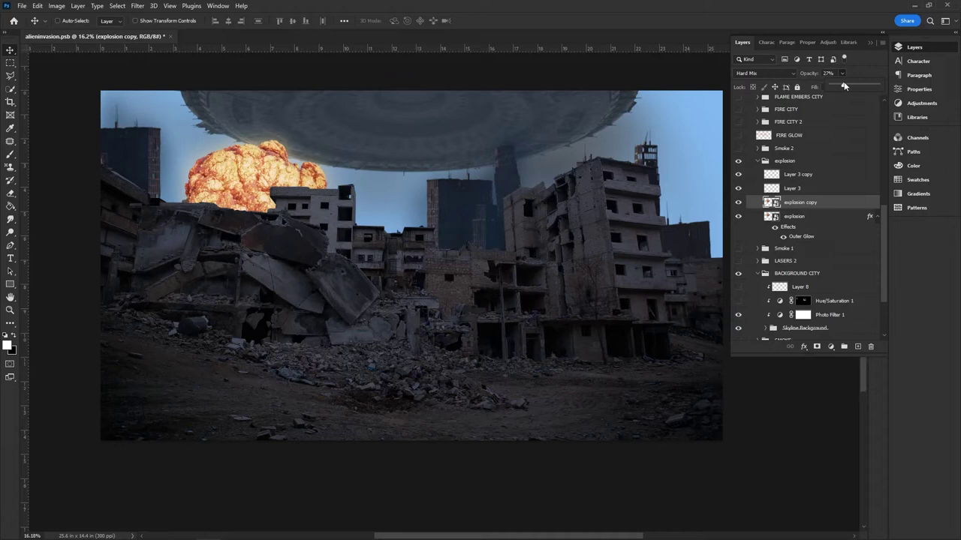
pyautogui.press('Return')
pyautogui.press('Down')
pyautogui.press('Down')
# Step: Compare the explosion with Layer 3 and Layer 3 copy each off and on, and collapse the explosion group
pyautogui.click(738, 189)
pyautogui.click(738, 188)
pyautogui.click(737, 174)
pyautogui.click(738, 174)
pyautogui.click(758, 162)
# Step: Show and expand the Smoke 2 group, and view its smoke smart object's source image without saving changes
pyautogui.click(738, 149)
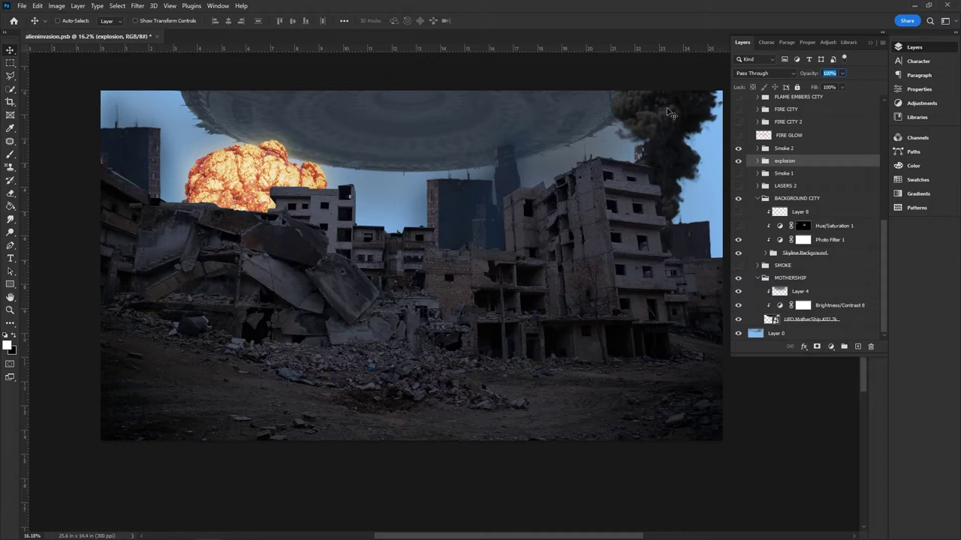
pyautogui.click(757, 149)
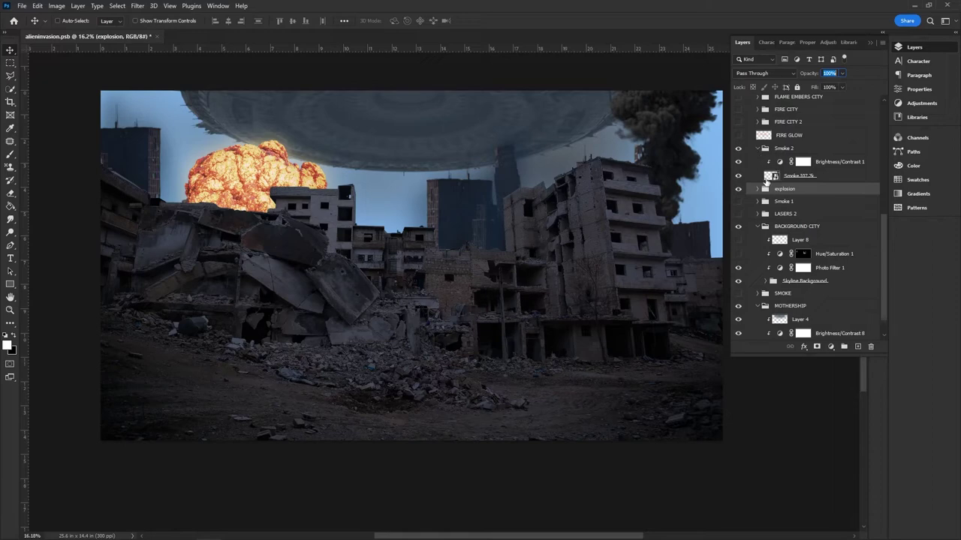
pyautogui.click(769, 177)
pyautogui.doubleClick(769, 177)
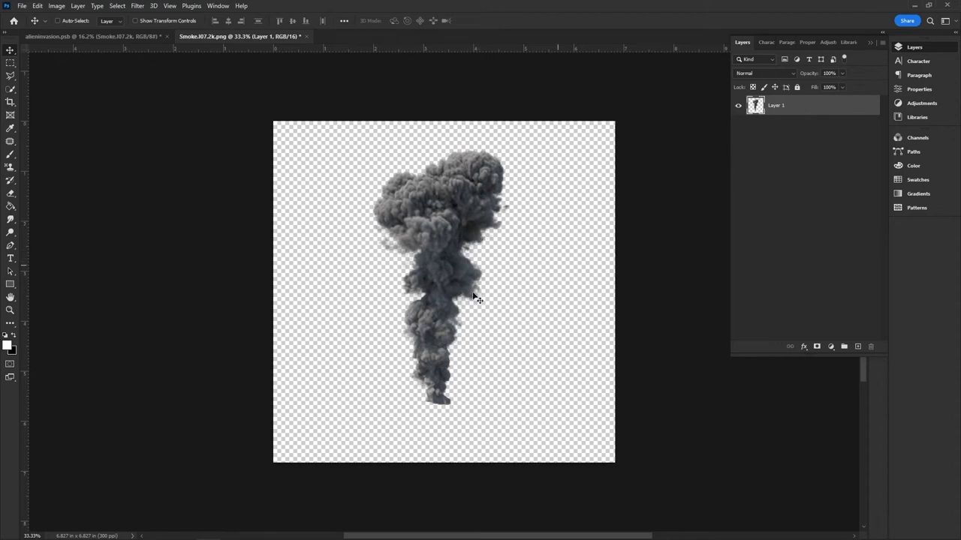
pyautogui.click(306, 35)
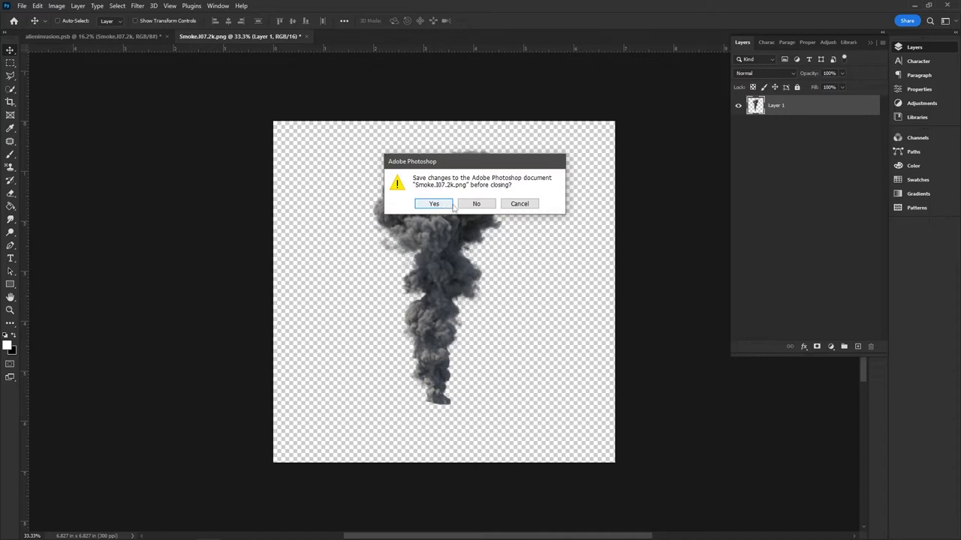
pyautogui.click(463, 207)
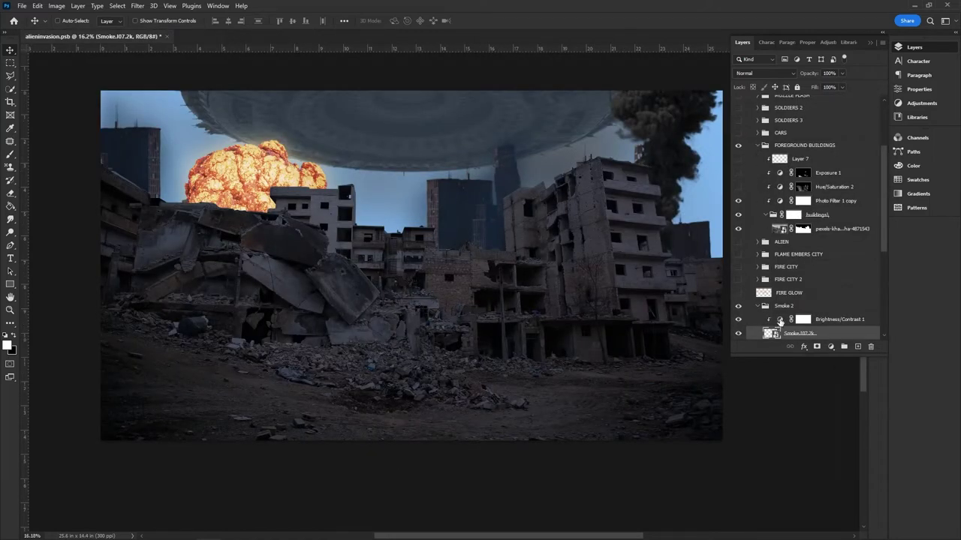
# Step: Review the Smoke 2 group's Brightness/Contrast 1 settings and its effect off and on, and collapse the group
pyautogui.doubleClick(780, 321)
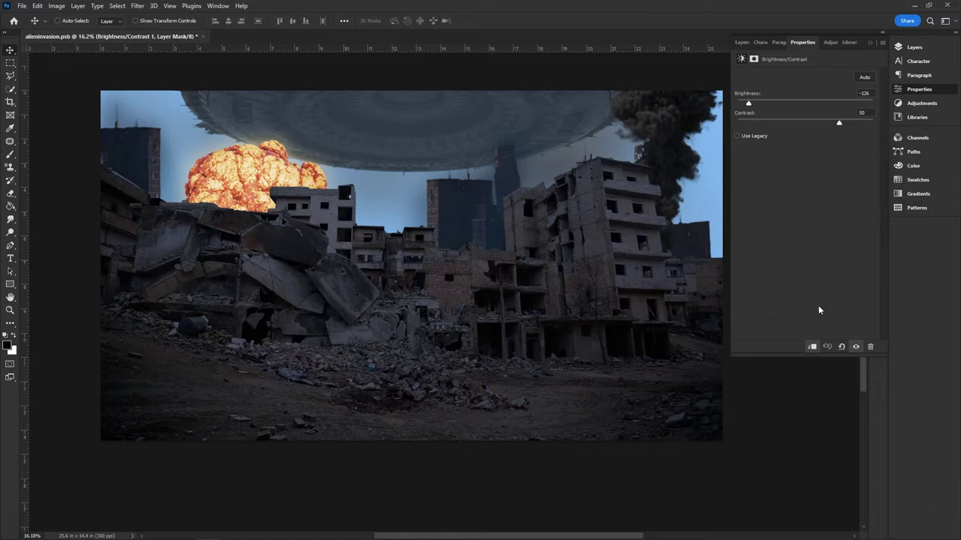
pyautogui.click(909, 48)
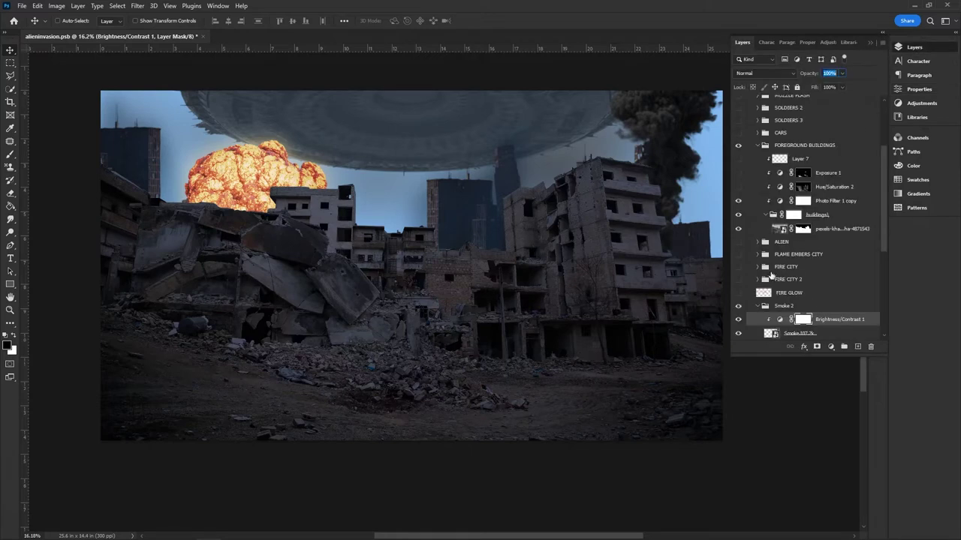
pyautogui.click(740, 319)
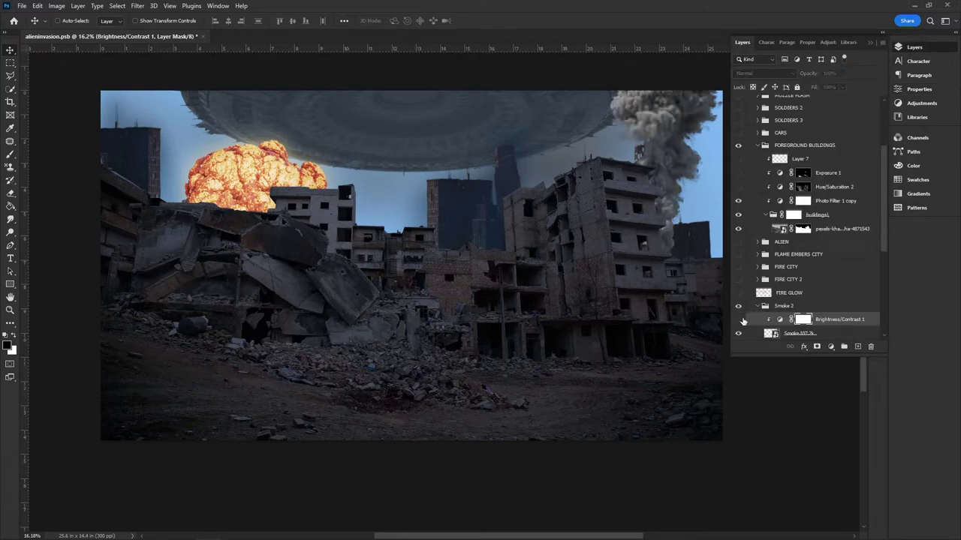
pyautogui.click(740, 321)
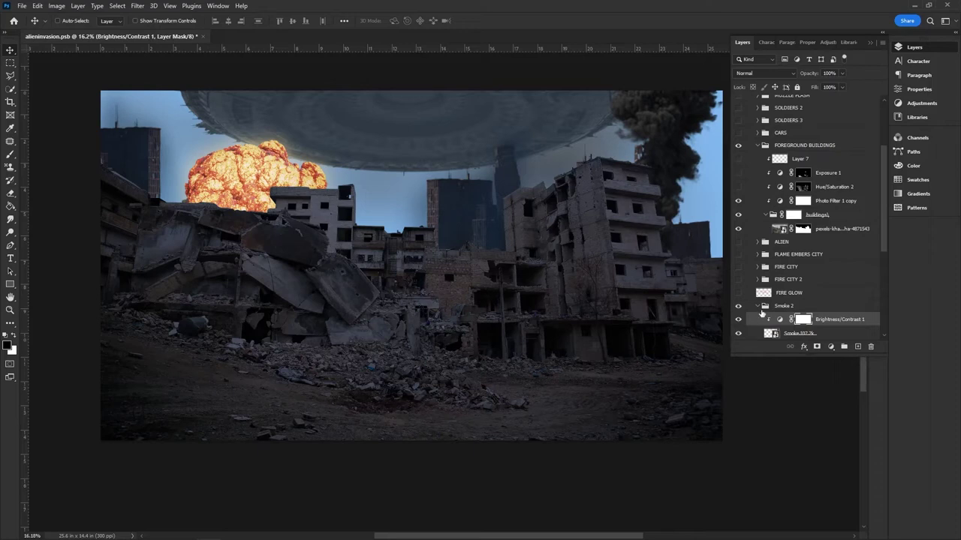
pyautogui.click(761, 307)
pyautogui.click(758, 306)
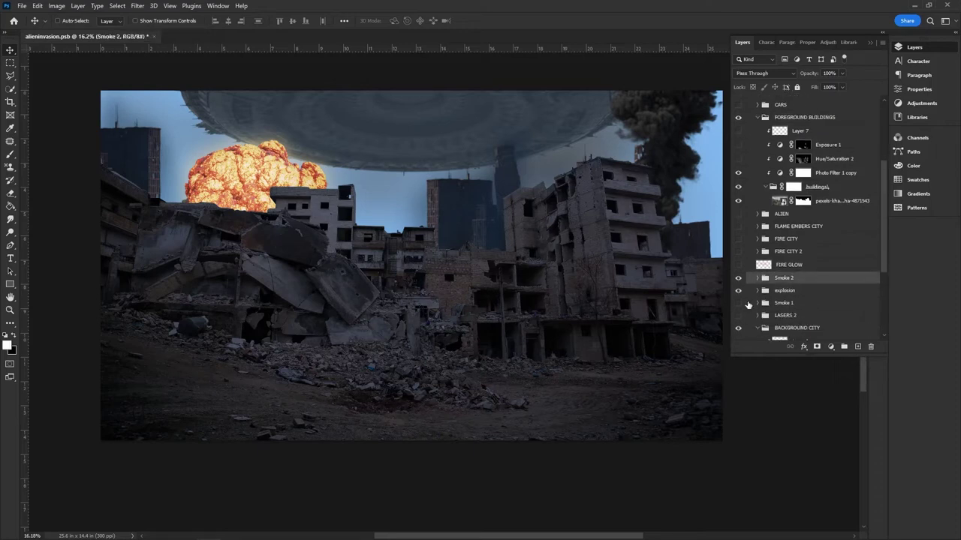
# Step: Show the Smoke 1 group, the FIRE GLOW layer and the FIRE CITY group
pyautogui.click(738, 303)
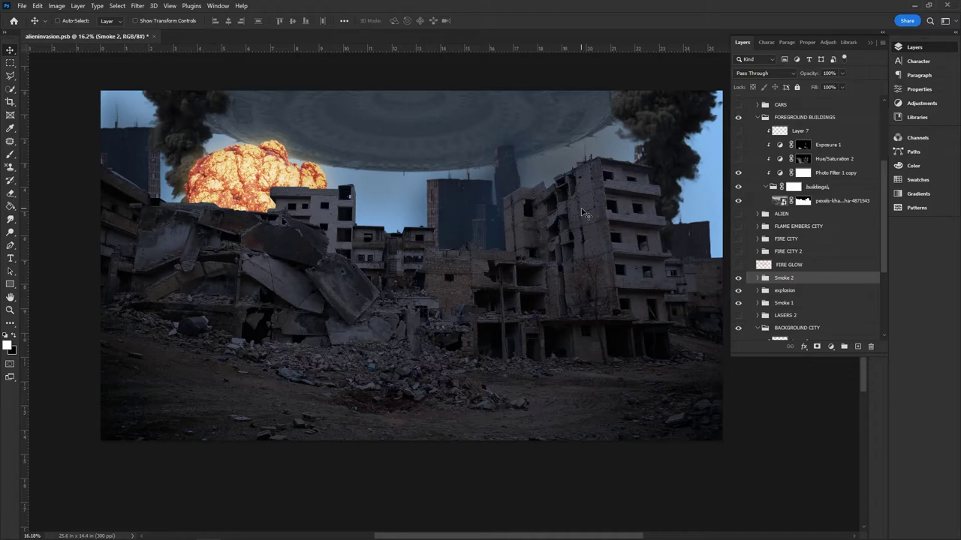
pyautogui.click(738, 264)
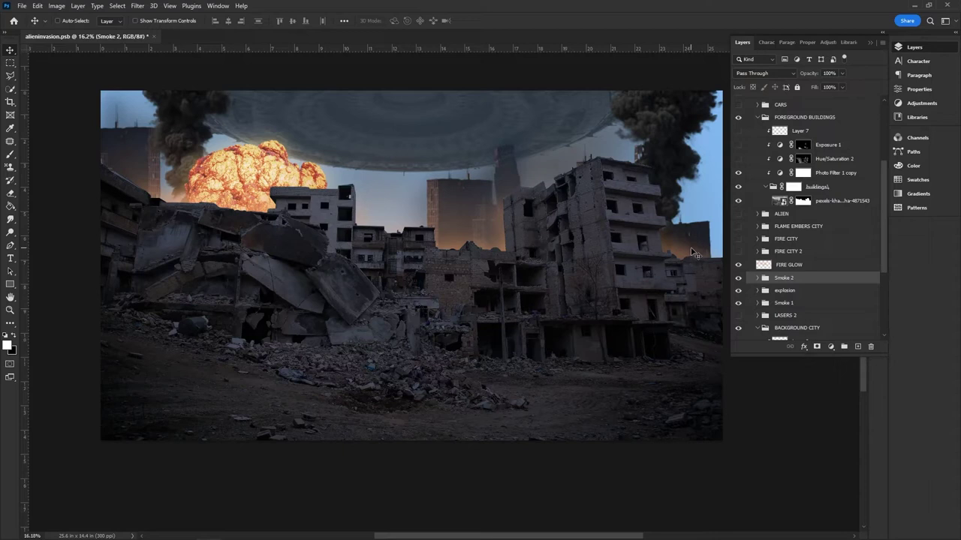
pyautogui.click(738, 240)
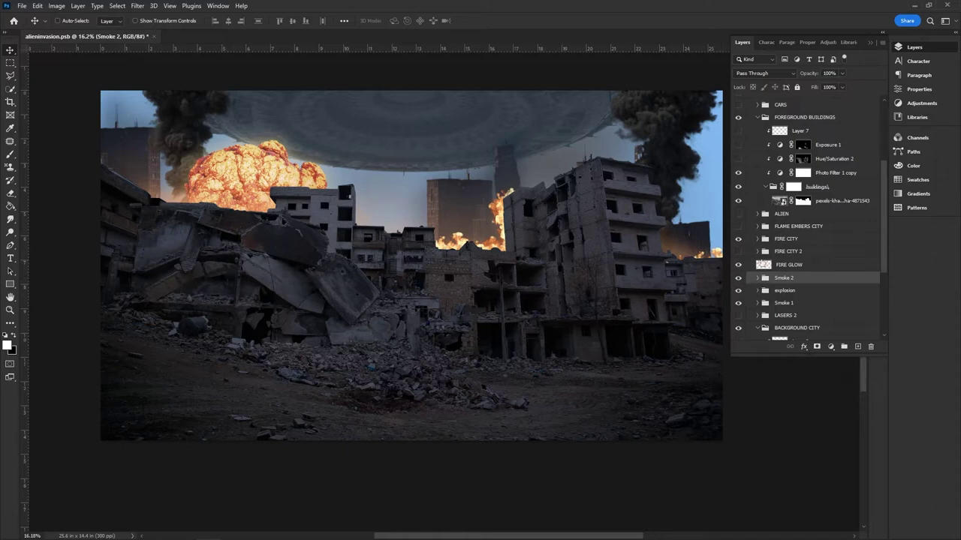
# Step: Expand the FIRE CITY group, compare the scene with Group 1 off and on, and expand Group 1
pyautogui.click(757, 240)
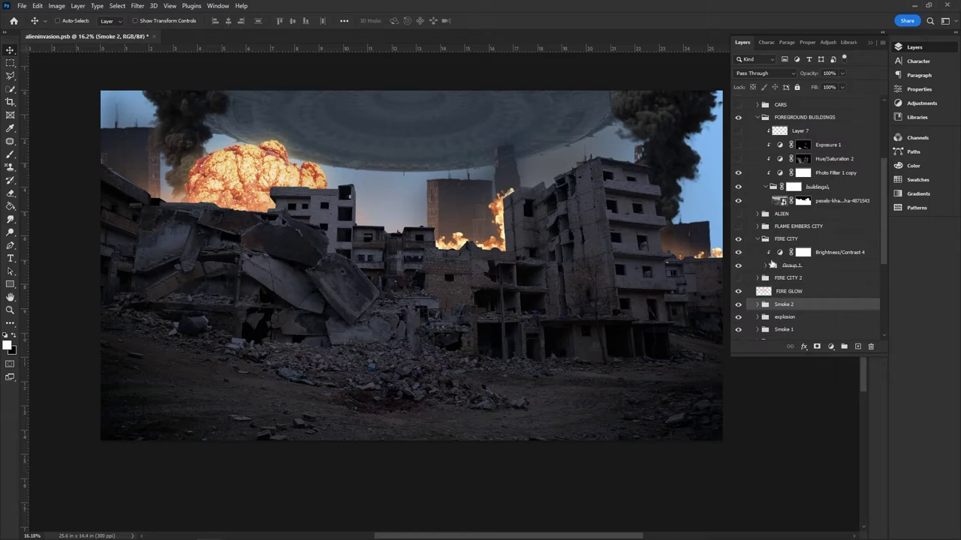
pyautogui.click(738, 266)
pyautogui.click(738, 265)
pyautogui.click(765, 266)
pyautogui.scroll(-1, 760, 269)
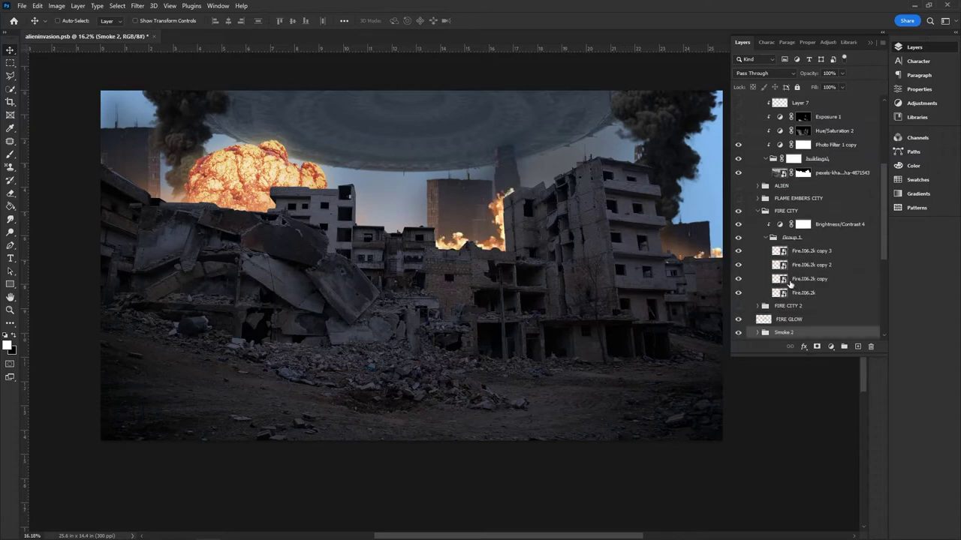
# Step: View the source image of the topmost fire smart object in Group 1, and collapse Group 1 and FIRE CITY after closing it
pyautogui.doubleClick(779, 250)
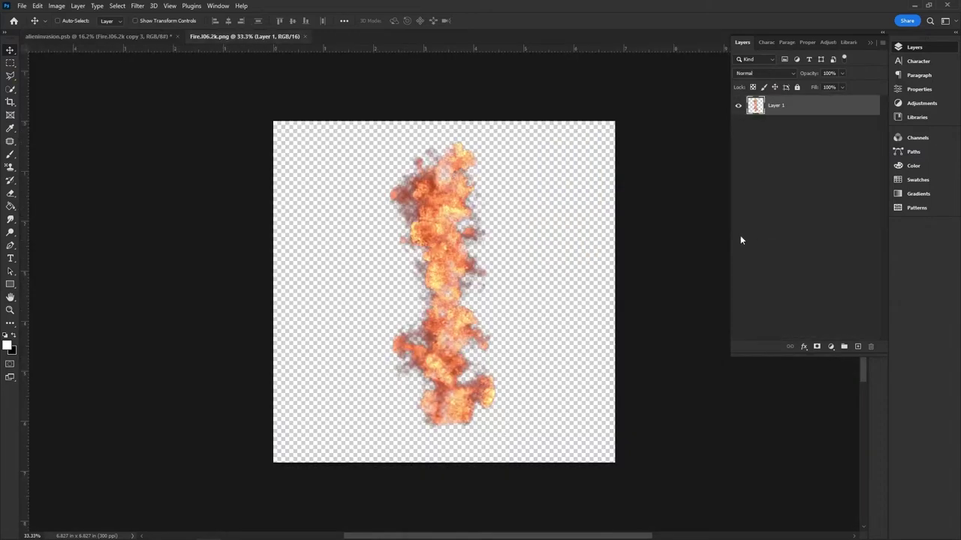
pyautogui.click(305, 36)
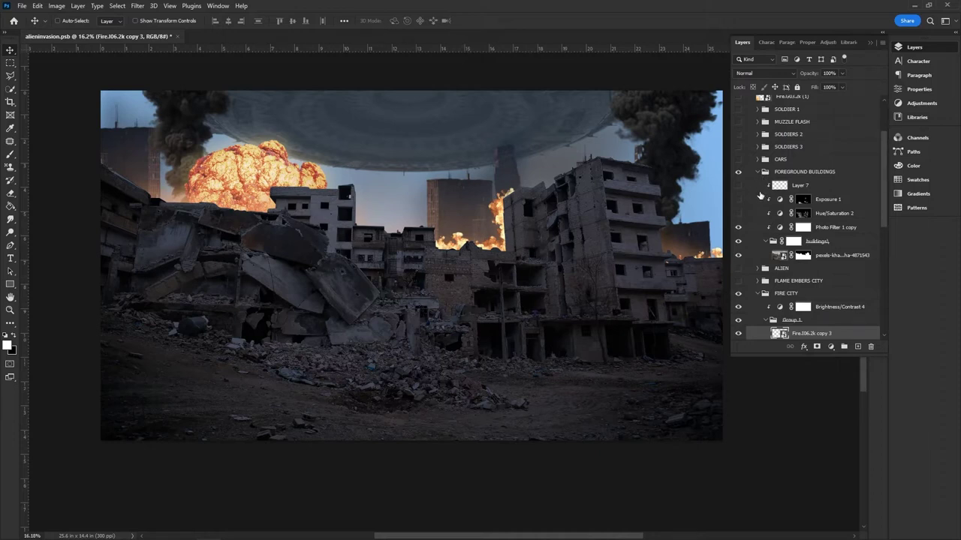
pyautogui.click(766, 320)
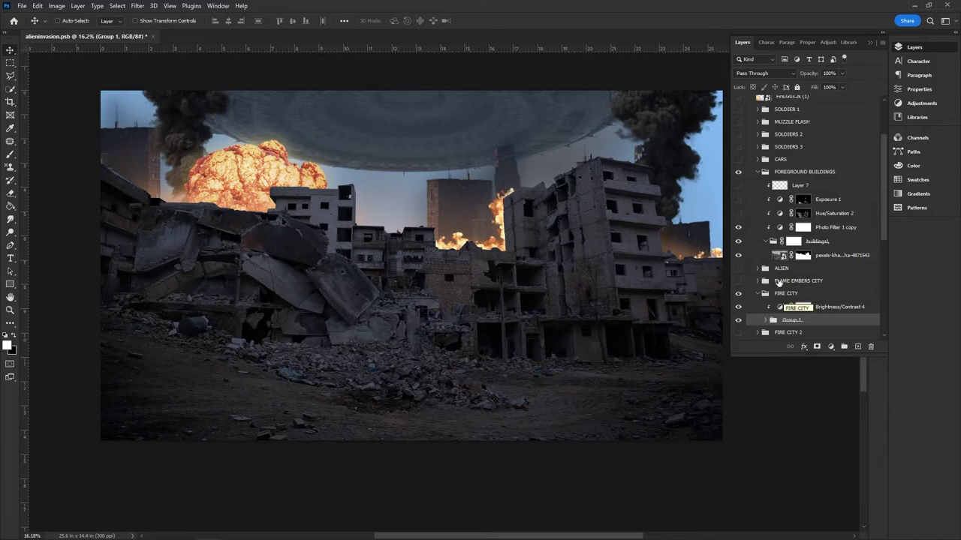
pyautogui.click(784, 293)
pyautogui.click(759, 295)
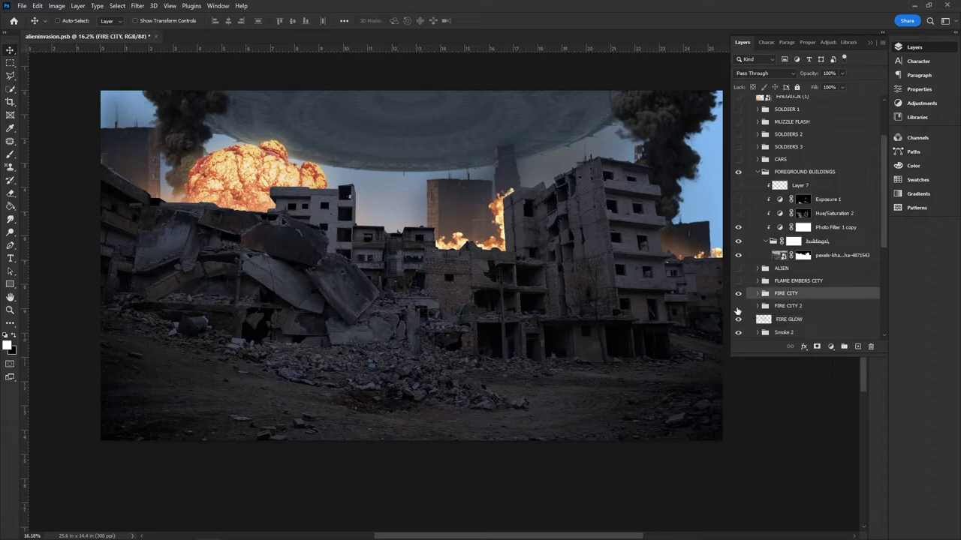
# Step: Show the FIRE CITY 2 group, and compare the FIRE CITY flames with Brightness/Contrast 4 off and on
pyautogui.click(738, 306)
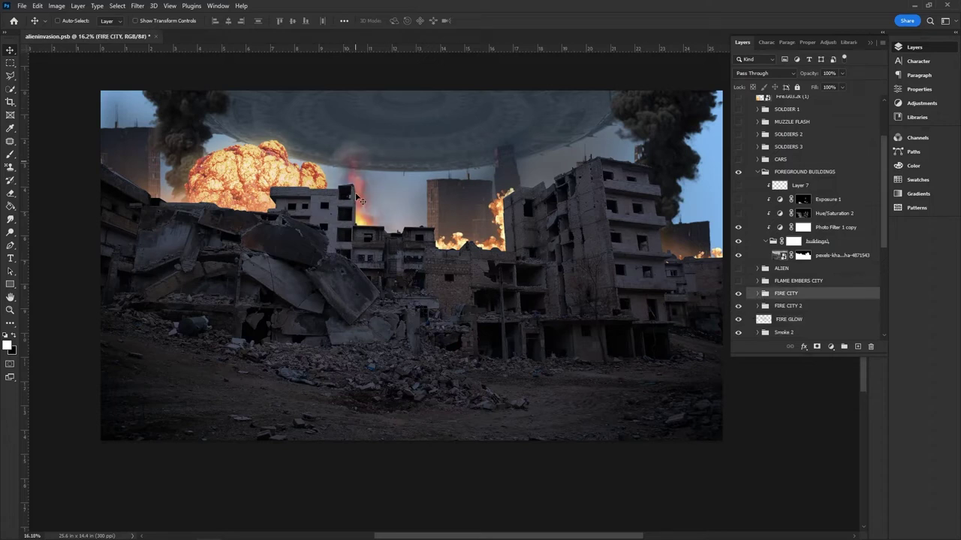
pyautogui.click(757, 294)
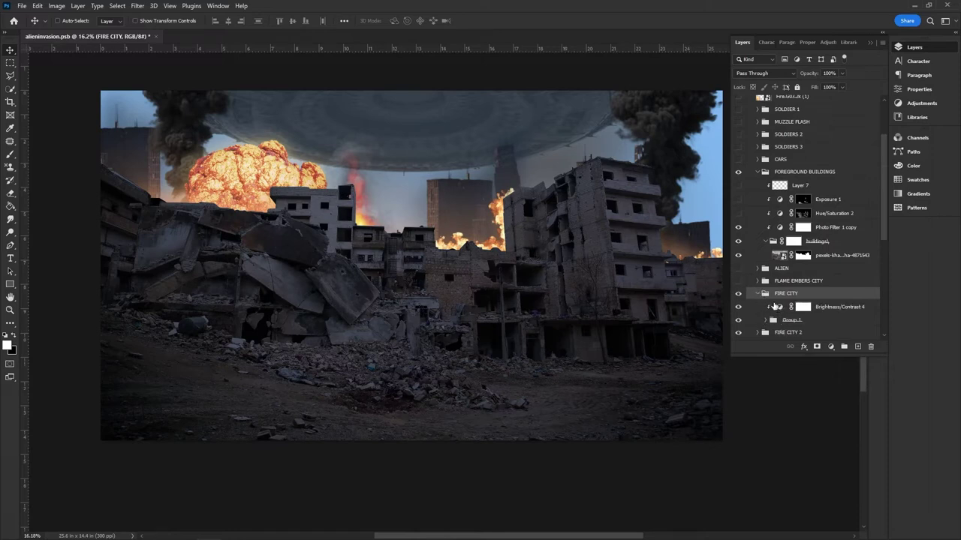
pyautogui.click(740, 307)
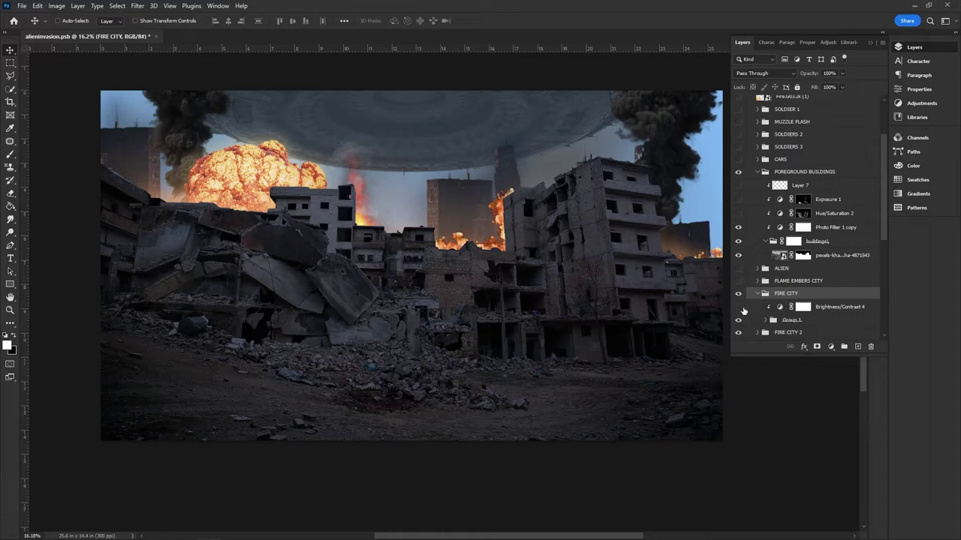
pyautogui.click(740, 308)
pyautogui.click(760, 294)
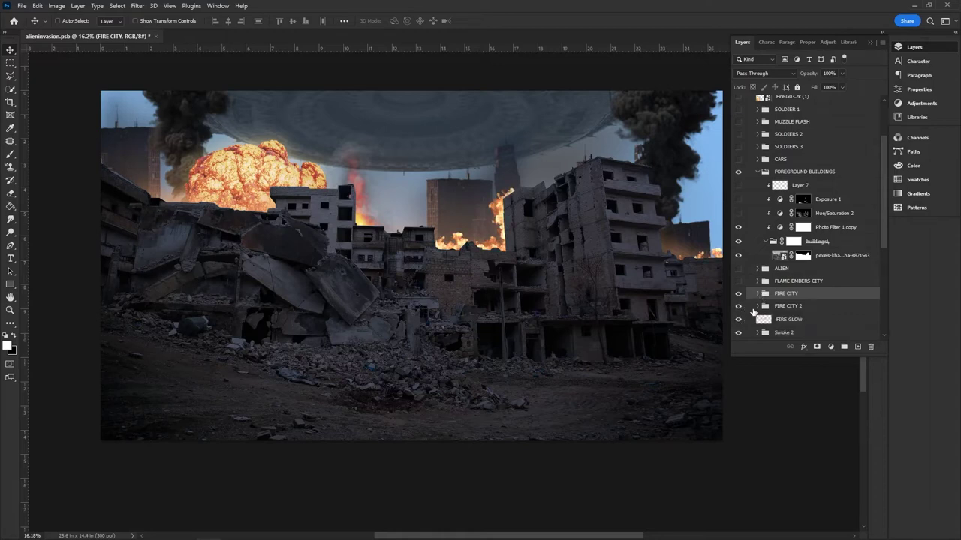
# Step: Compare the FIRE CITY 2 flames with Brightness/Contrast 3 and its copy off and on, and collapse the group
pyautogui.click(757, 307)
pyautogui.scroll(-1, 755, 320)
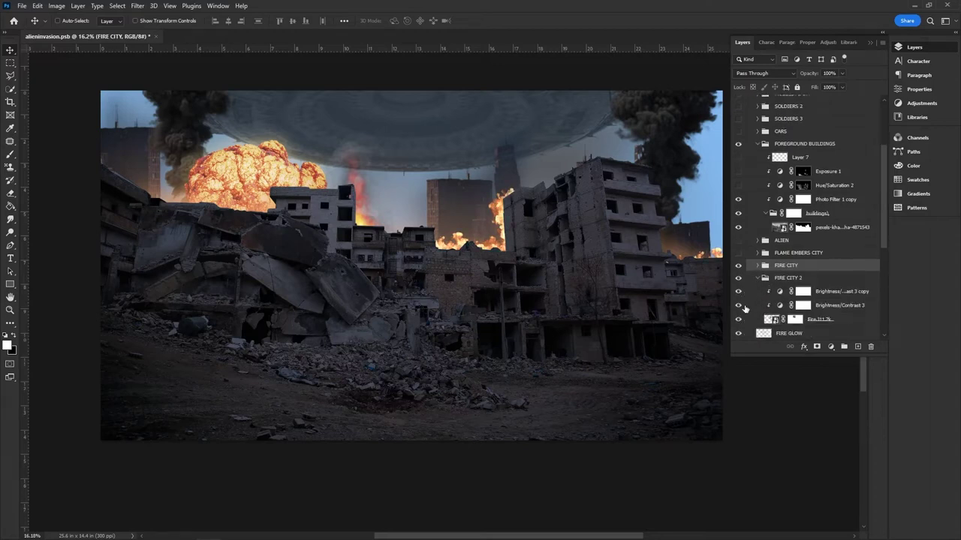
pyautogui.click(739, 306)
pyautogui.click(739, 306)
pyautogui.click(738, 305)
pyautogui.click(738, 292)
pyautogui.click(738, 292)
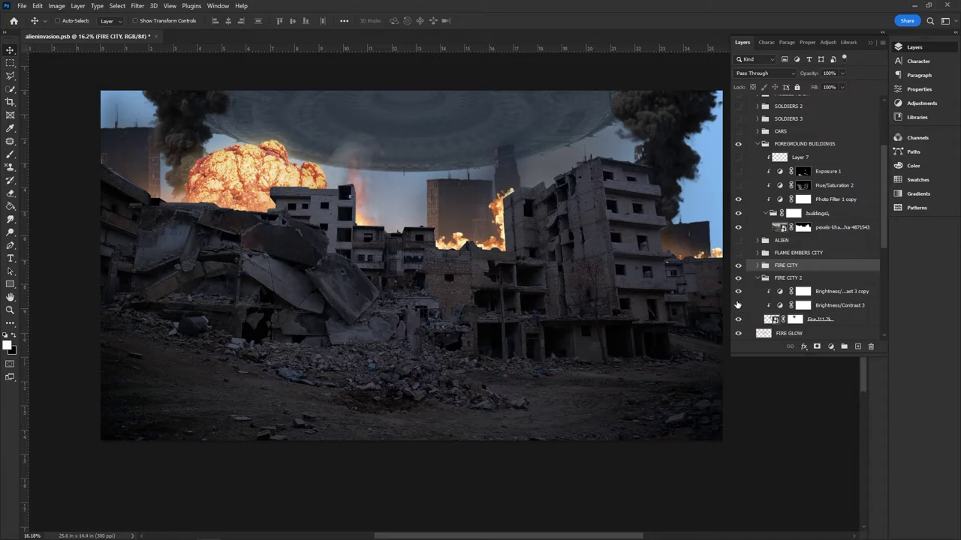
pyautogui.click(738, 318)
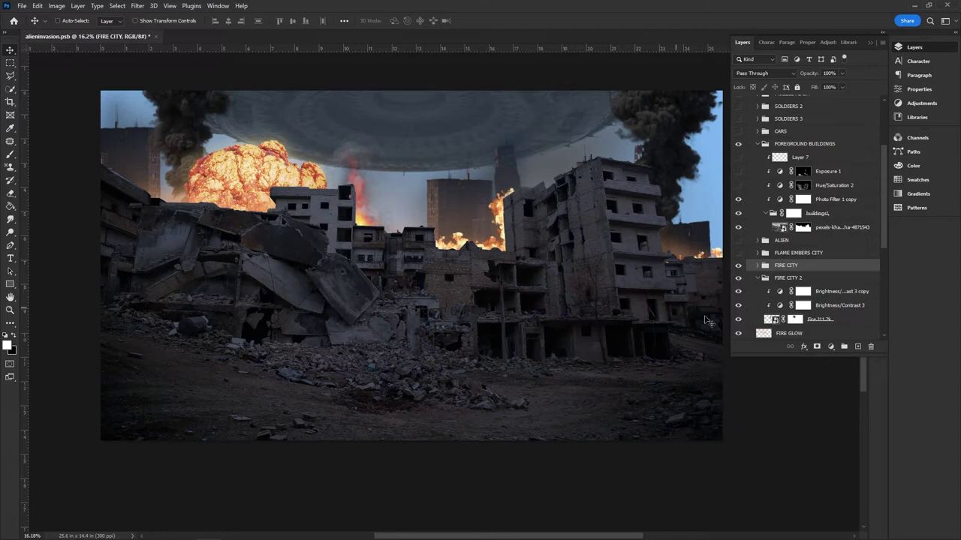
pyautogui.click(757, 278)
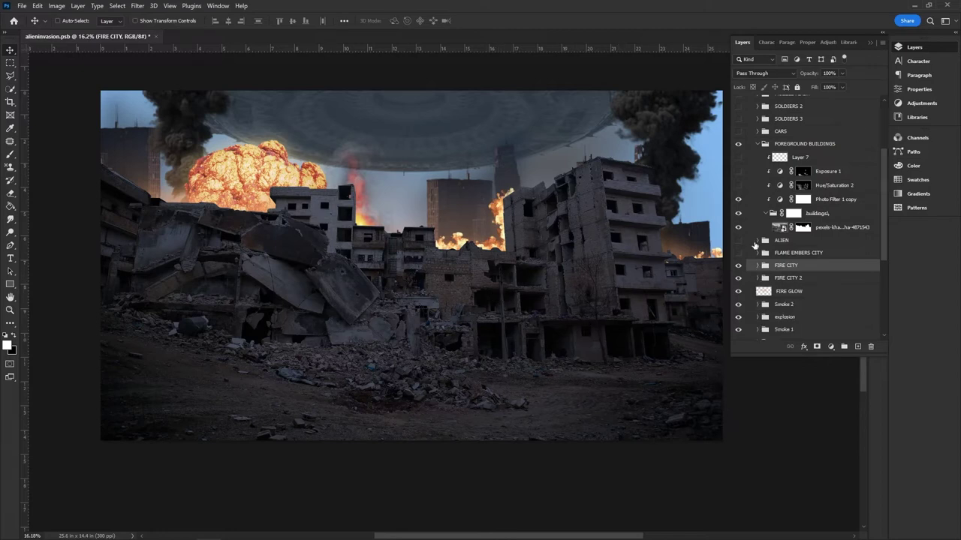
# Step: Show the FLAME EMBERS CITY group, and view the source image of its 8 copy 2 smart object before closing it
pyautogui.click(738, 253)
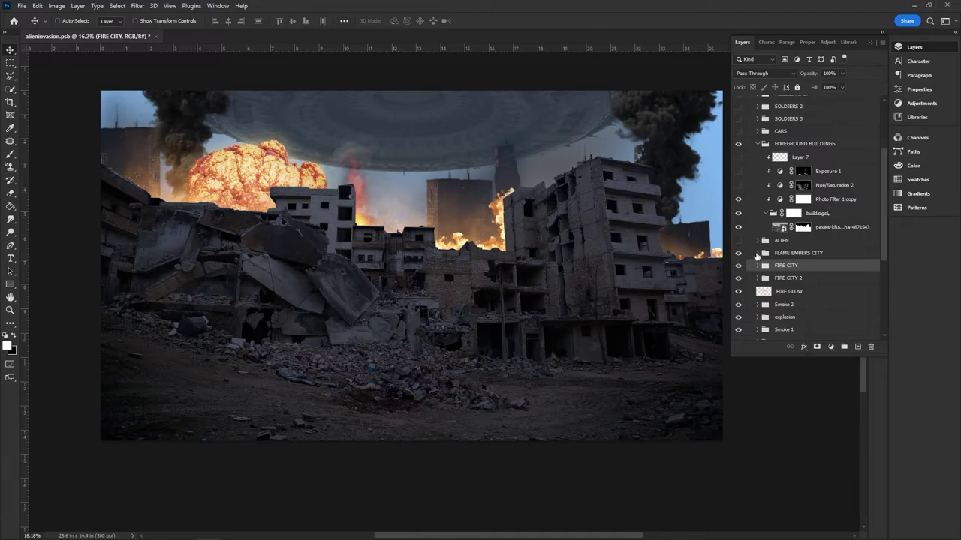
pyautogui.click(758, 253)
pyautogui.click(767, 267)
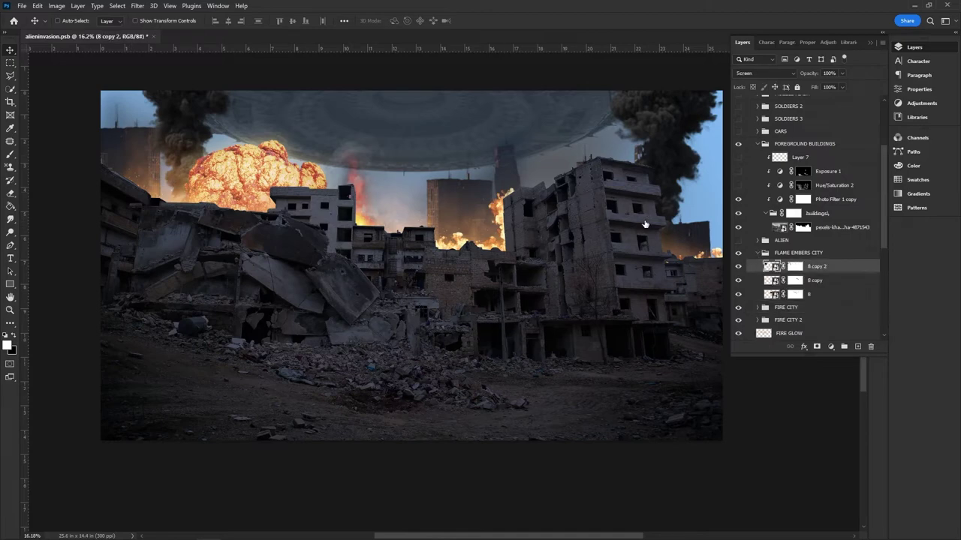
pyautogui.doubleClick(762, 267)
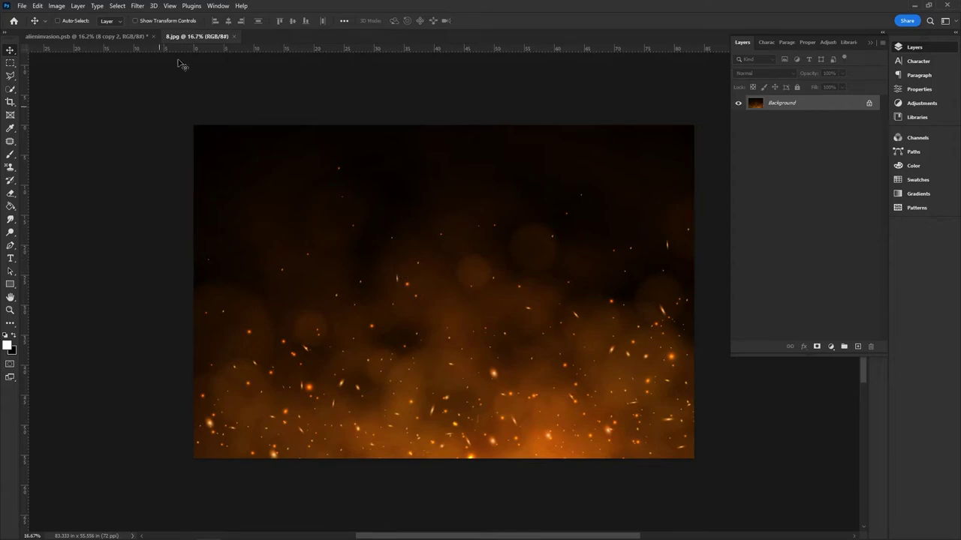
pyautogui.click(234, 36)
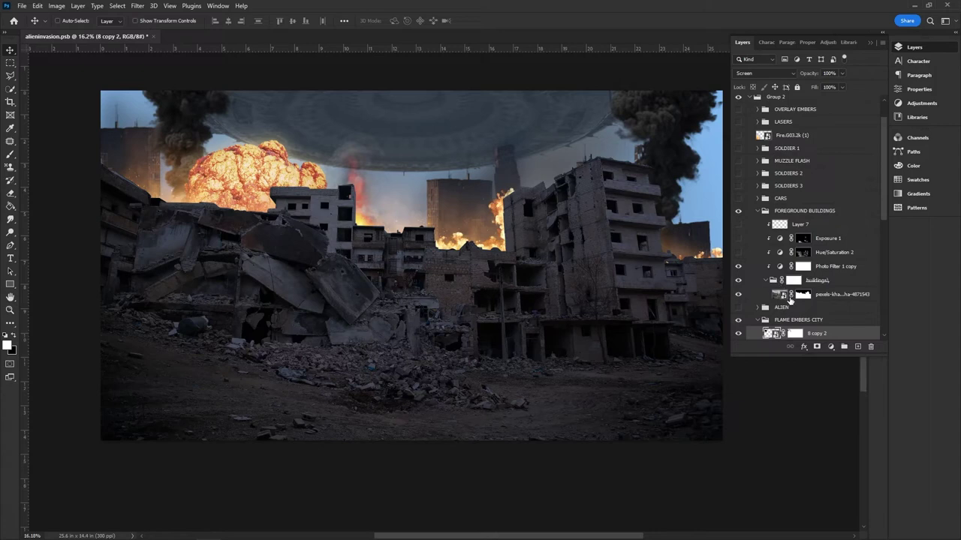
# Step: Preview other blend modes on the 8 copy 2 embers layer, return it to Screen, and collapse FLAME EMBERS CITY
pyautogui.click(748, 74)
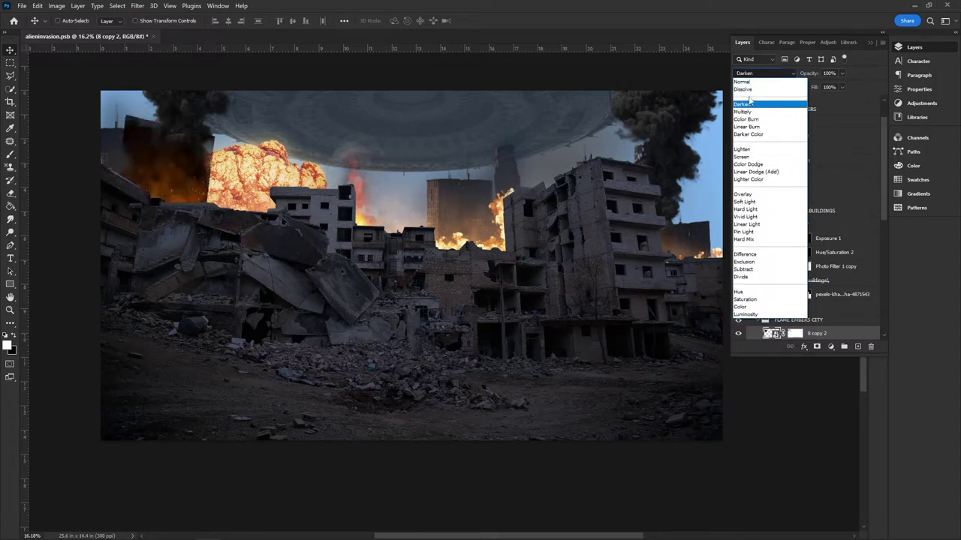
pyautogui.click(751, 157)
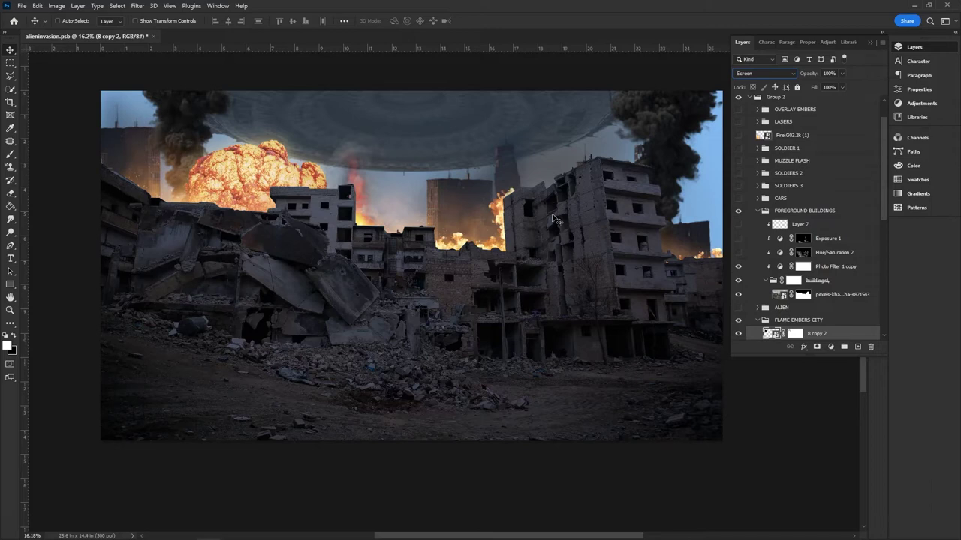
pyautogui.click(757, 320)
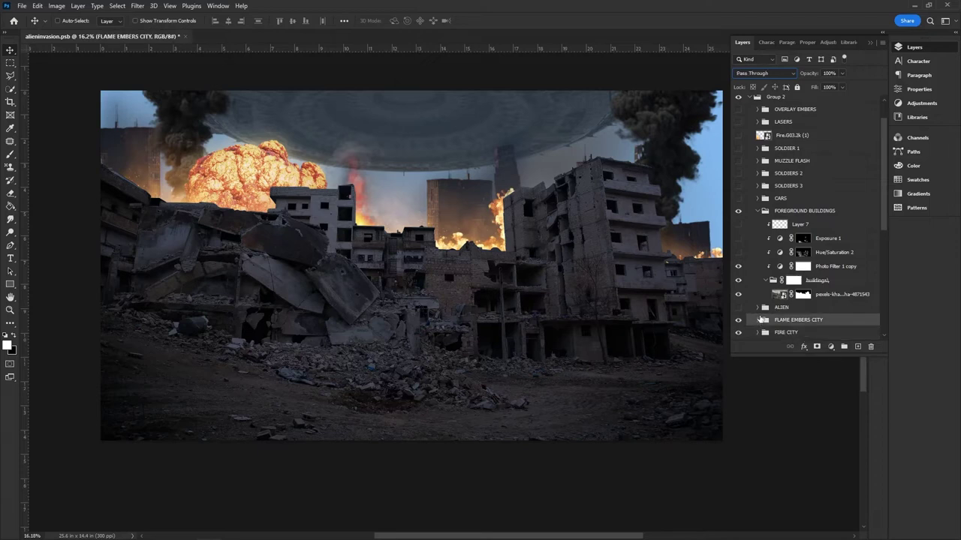
# Step: Show Hue/Saturation 2 and Exposure 1 on the foreground buildings, and inspect the building edges beside the flames up close
pyautogui.click(739, 253)
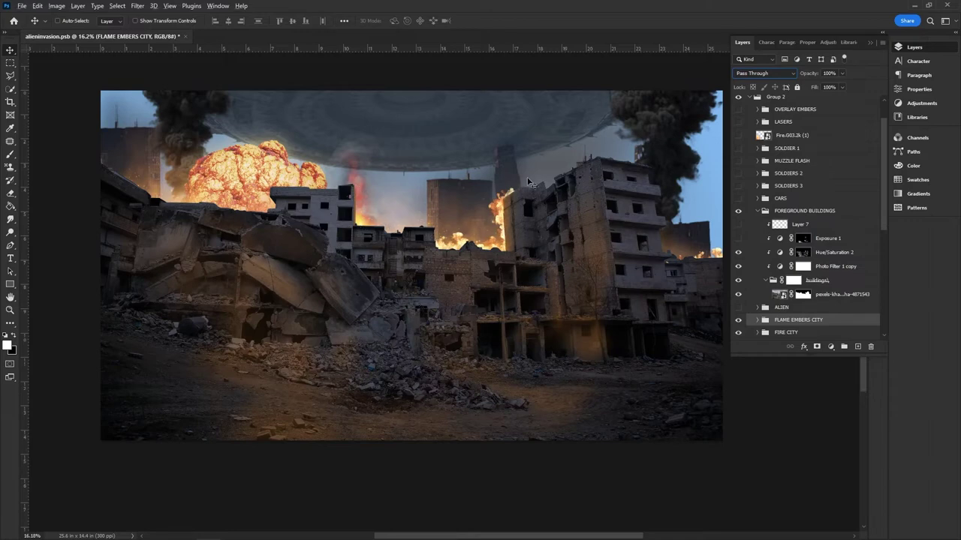
pyautogui.scroll(6, 487, 205)
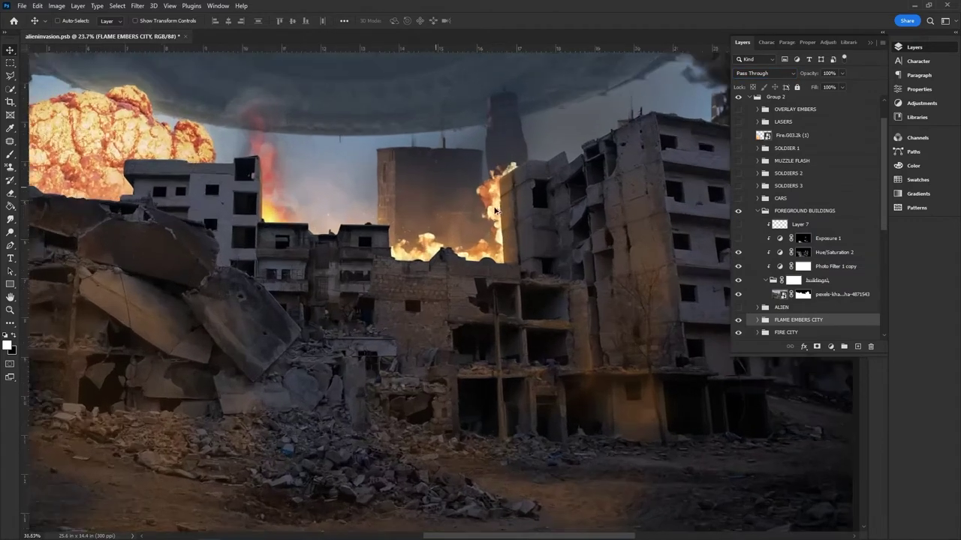
pyautogui.scroll(1, 509, 246)
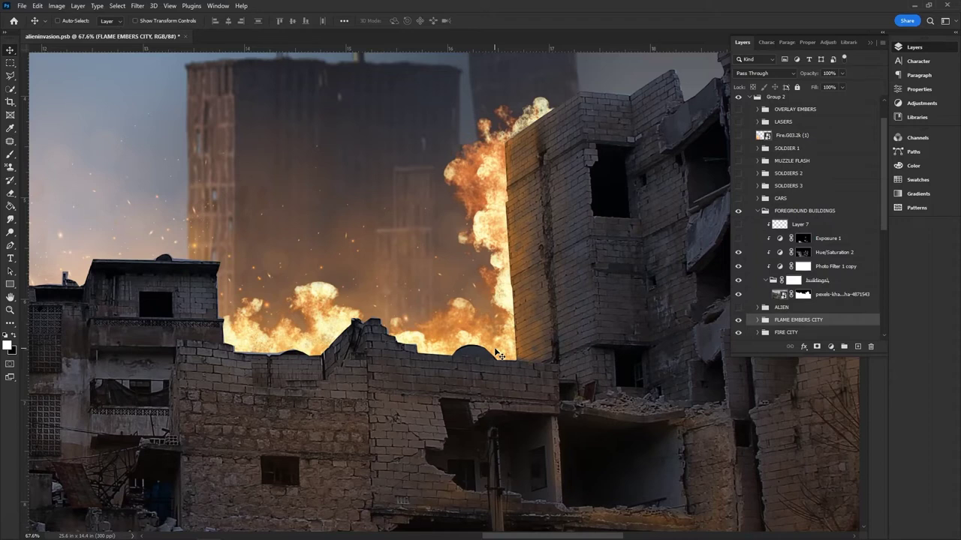
pyautogui.click(737, 239)
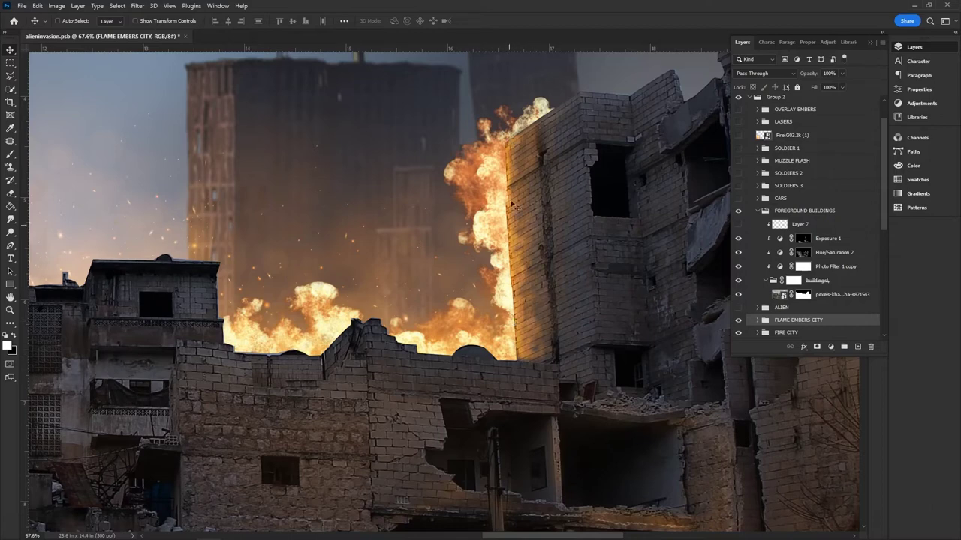
pyautogui.moveTo(551, 538); pyautogui.dragTo(463, 538)
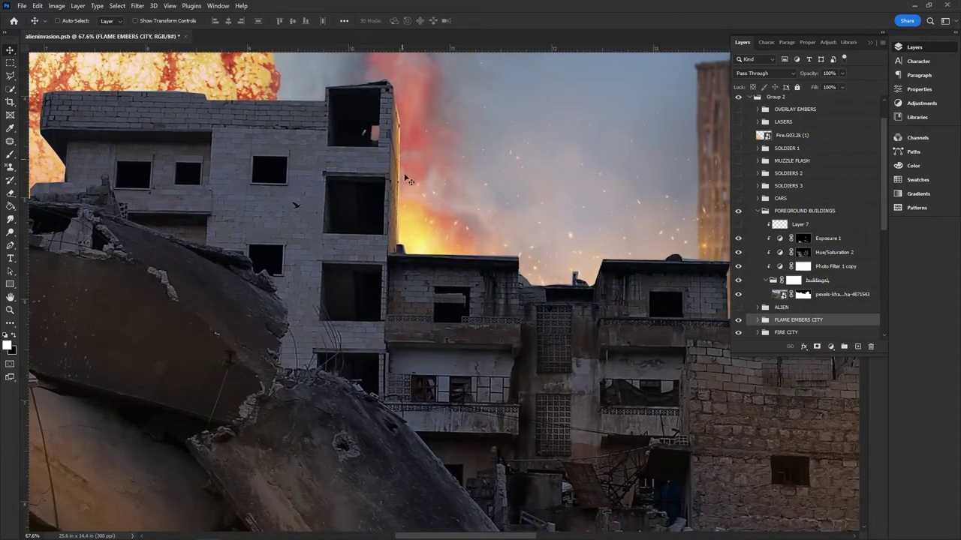
pyautogui.moveTo(508, 538); pyautogui.dragTo(629, 526)
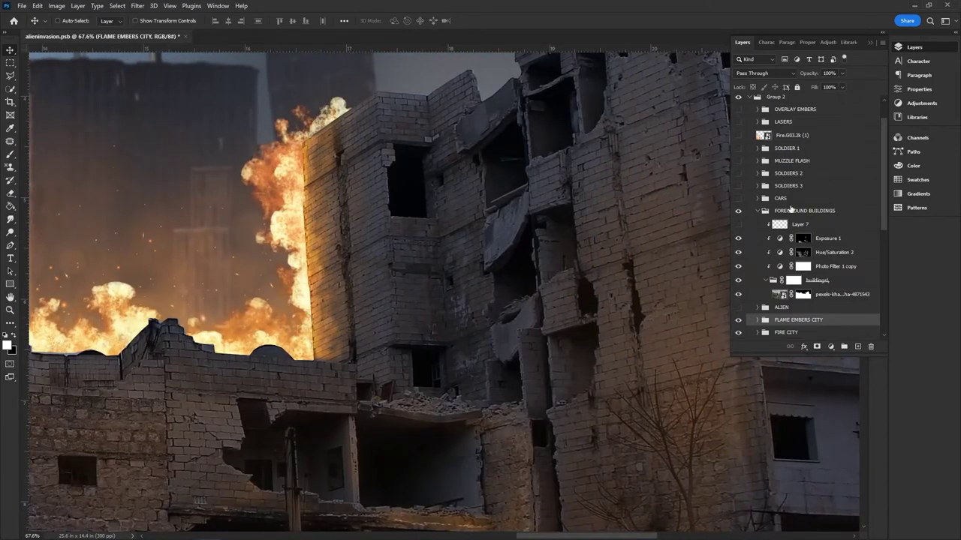
# Step: Show Layer 7 over the foreground buildings, and collapse the FOREGROUND BUILDINGS group
pyautogui.click(799, 225)
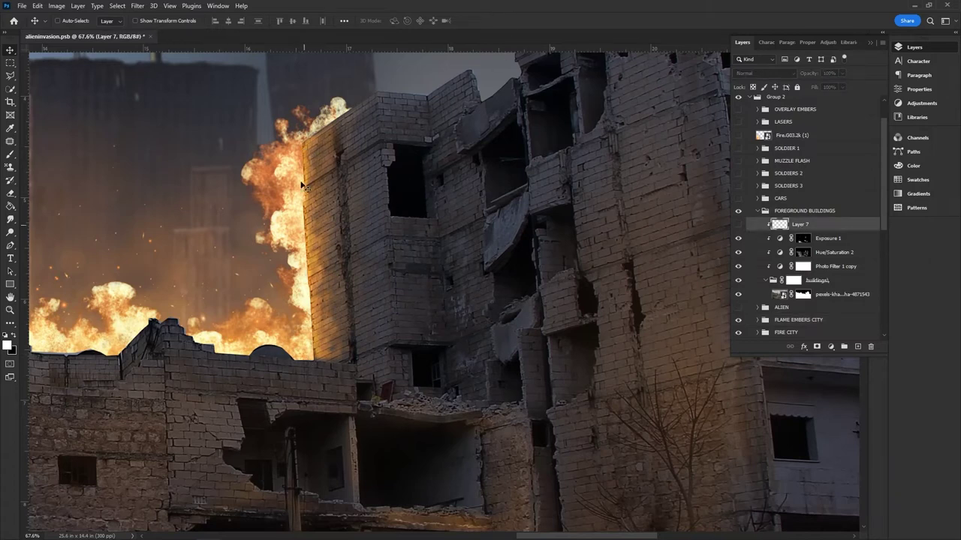
pyautogui.click(737, 224)
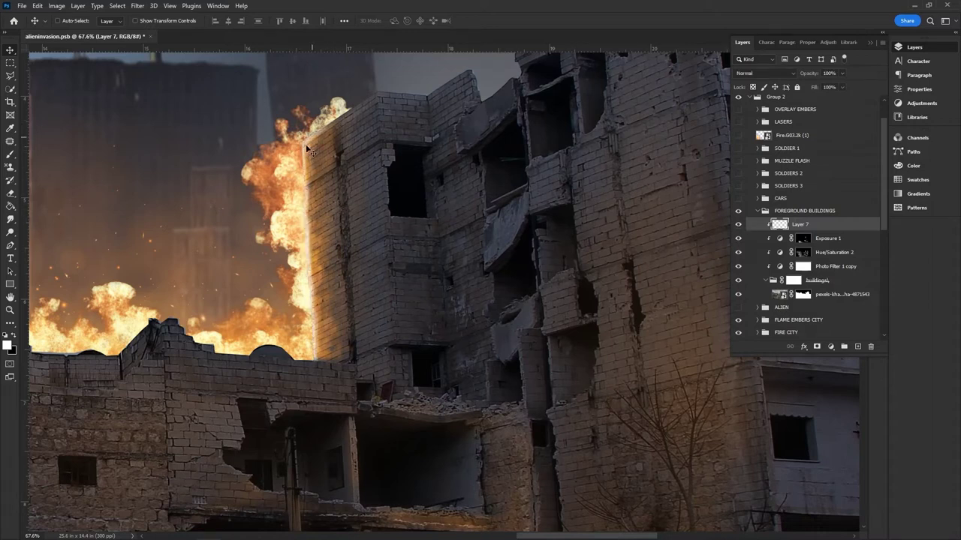
pyautogui.scroll(-5, 301, 277)
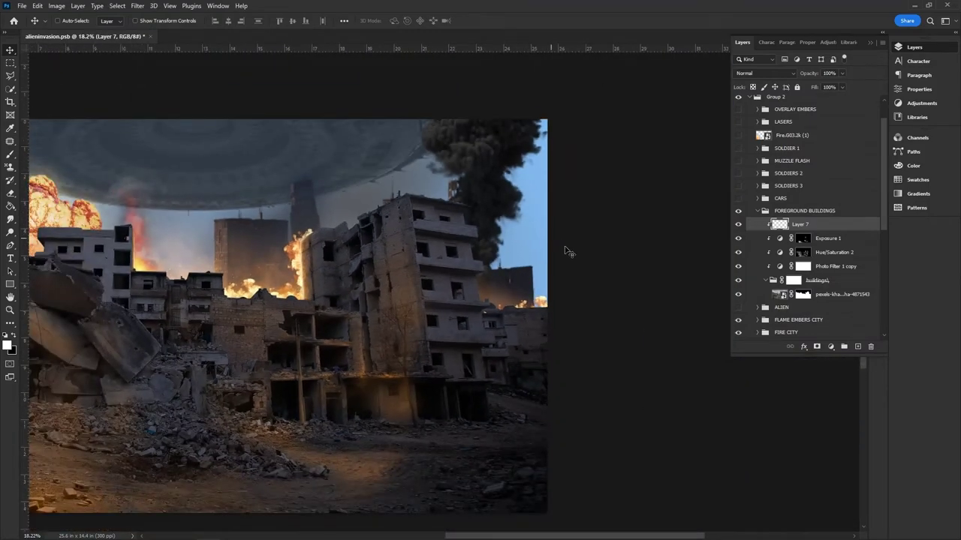
pyautogui.click(759, 213)
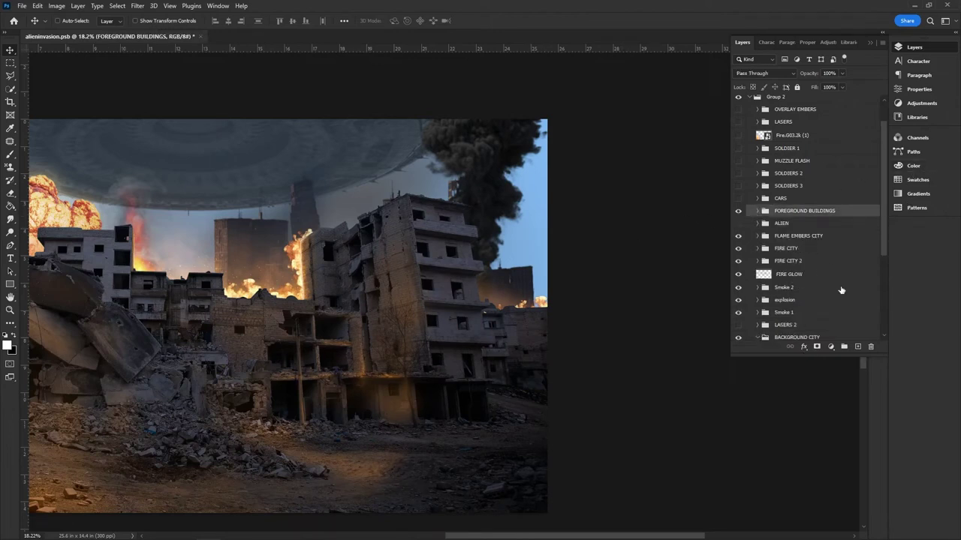
# Step: Show the CARS group and expand it
pyautogui.moveTo(885, 174); pyautogui.dragTo(888, 153)
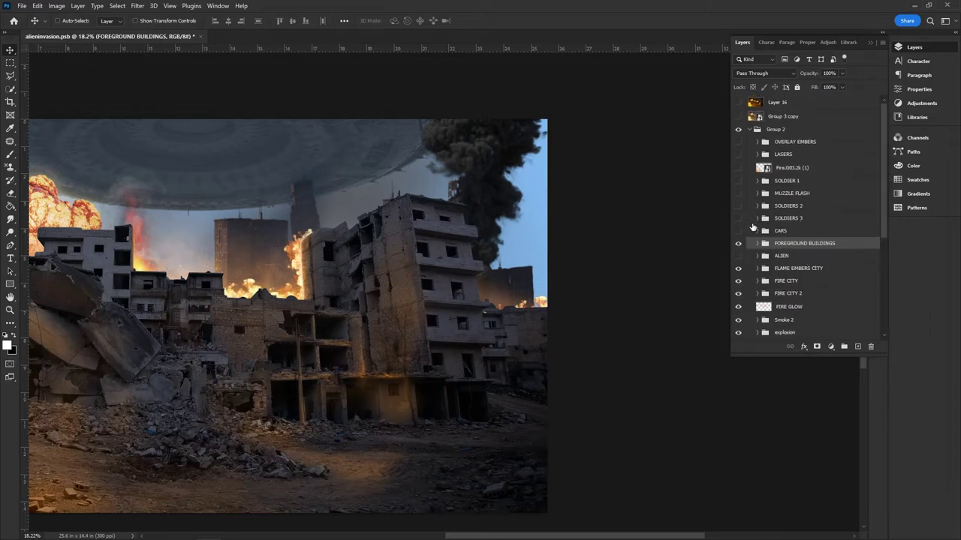
pyautogui.click(738, 231)
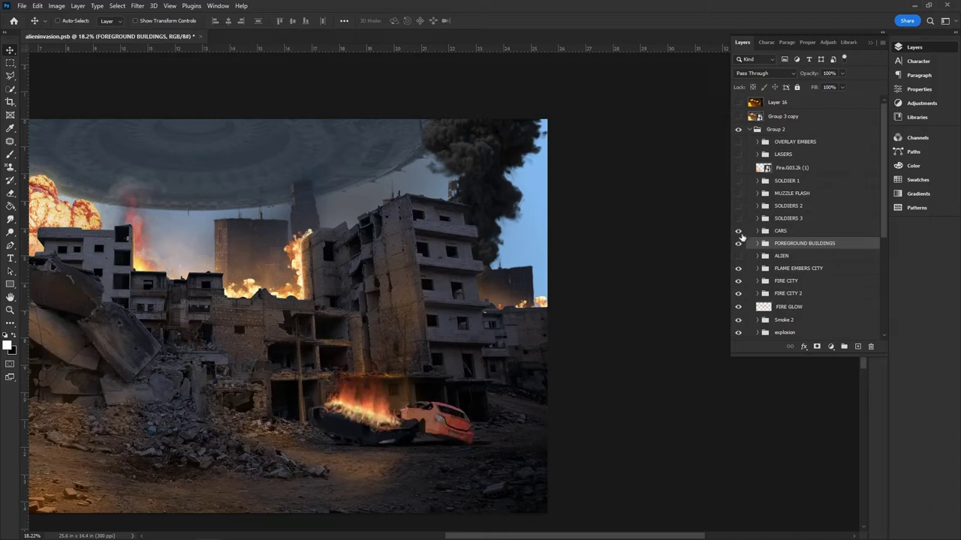
pyautogui.click(756, 244)
pyautogui.scroll(-1, 749, 234)
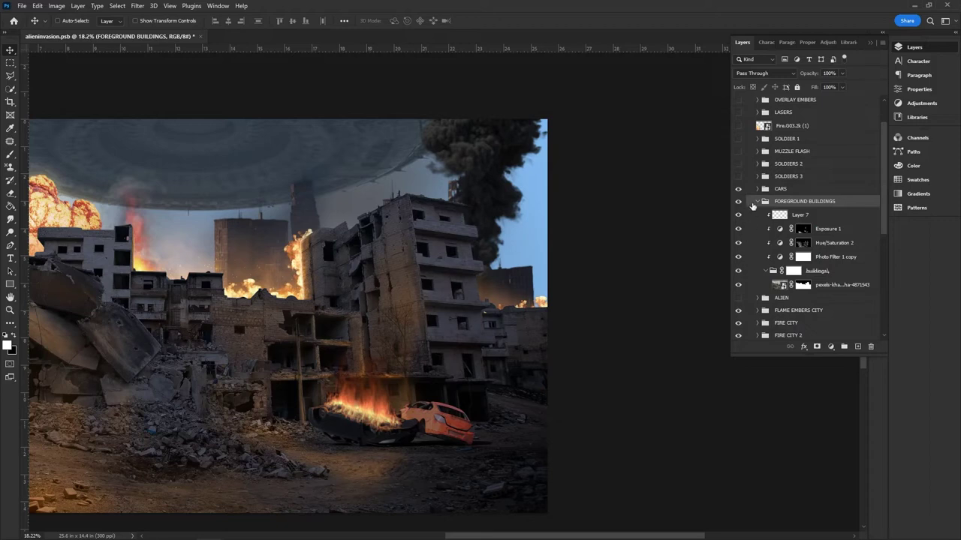
pyautogui.click(757, 203)
pyautogui.click(756, 189)
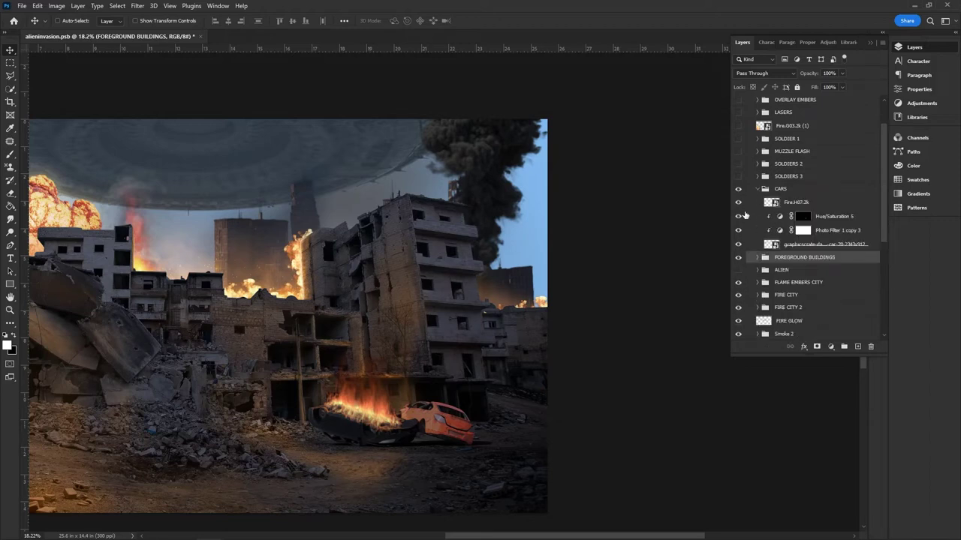
# Step: Hide Fire.H07.2k, Hue/Saturation 5 and Photo Filter 1 copy 3 in CARS, and show them again one by one to compare
pyautogui.click(738, 203)
pyautogui.scroll(-1, 439, 397)
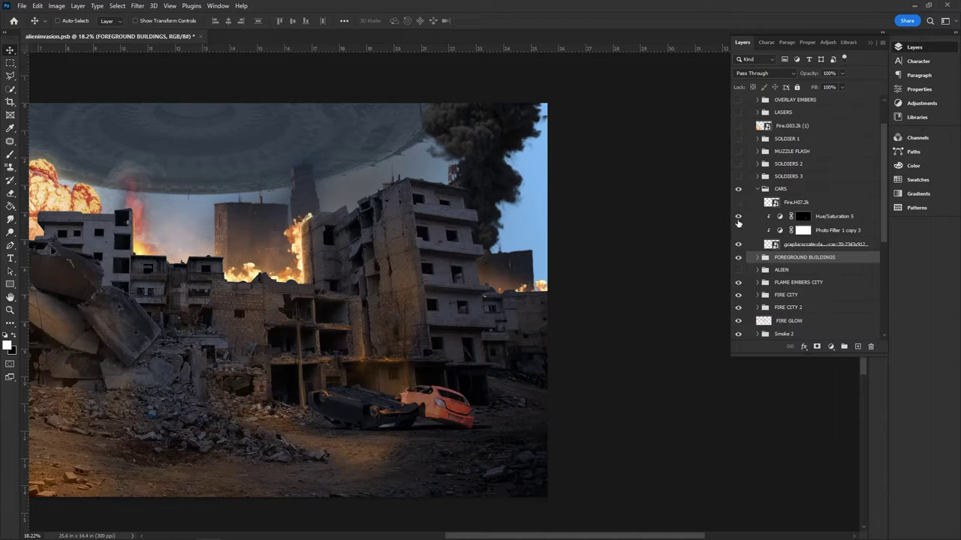
pyautogui.moveTo(738, 230); pyautogui.dragTo(738, 216)
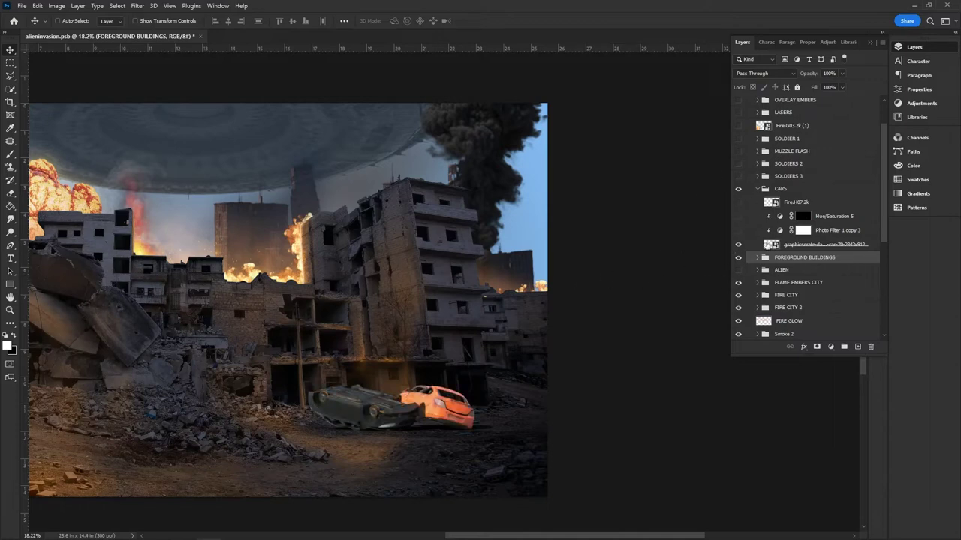
pyautogui.click(738, 231)
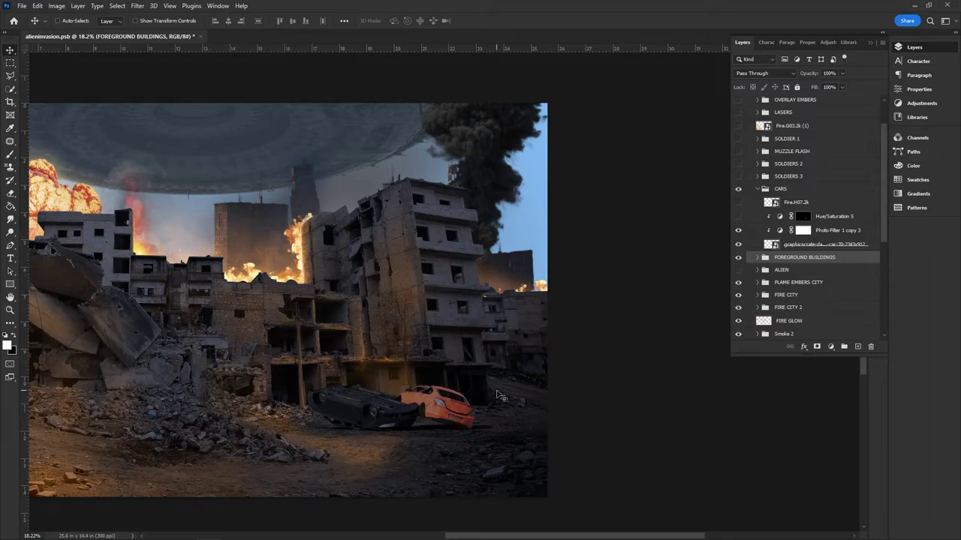
pyautogui.click(739, 216)
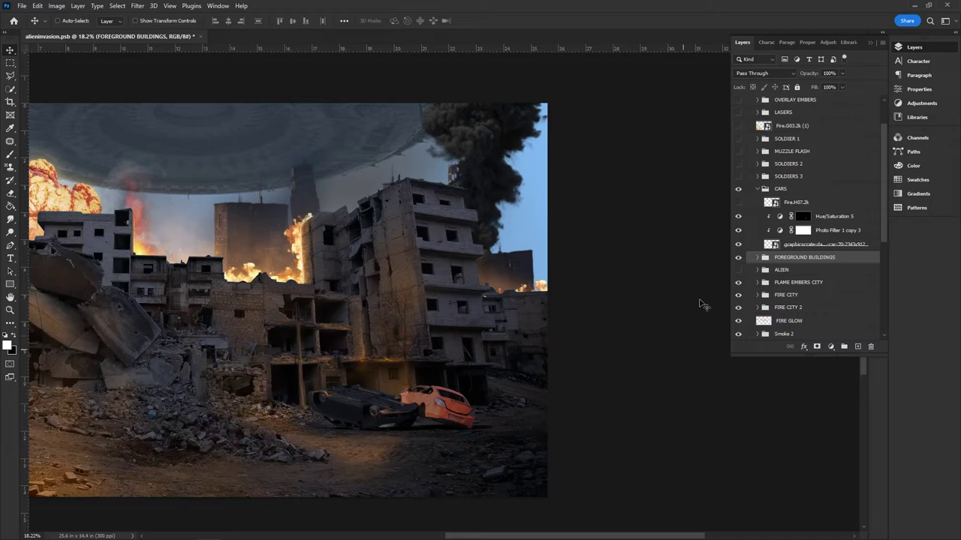
pyautogui.click(739, 203)
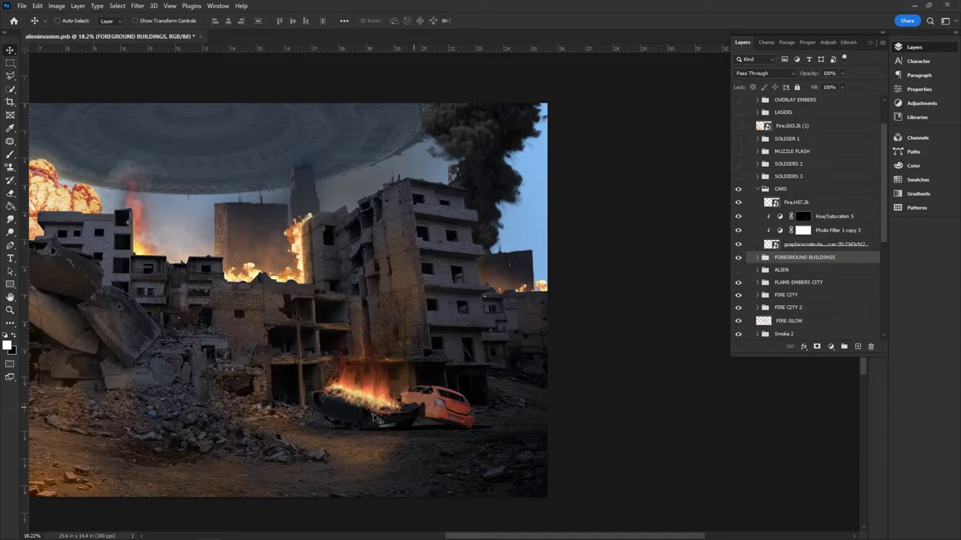
# Step: Examine the flames on the overturned car up close and the cars' fit within the wider scene
pyautogui.scroll(-1, 348, 349)
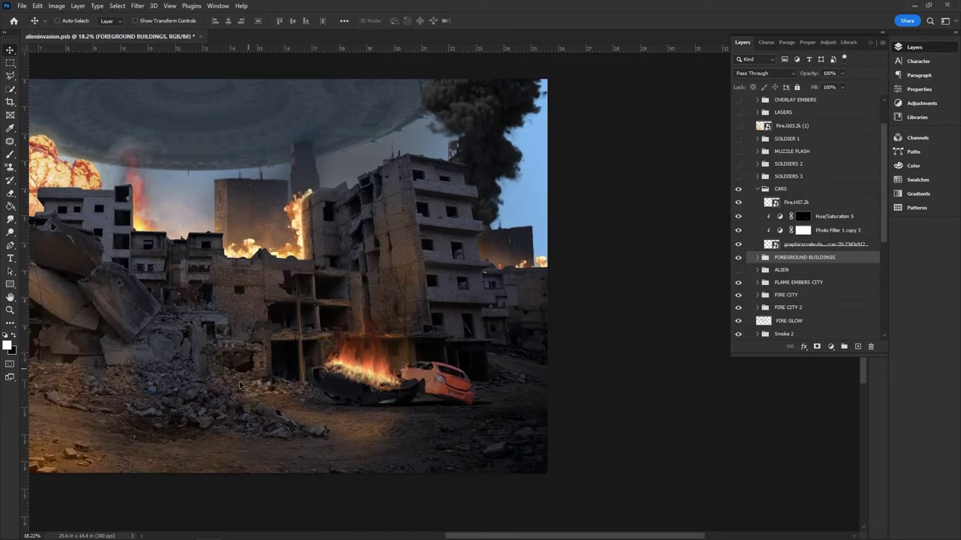
pyautogui.scroll(-1, 278, 379)
pyautogui.scroll(2, 277, 384)
pyautogui.scroll(5, 300, 372)
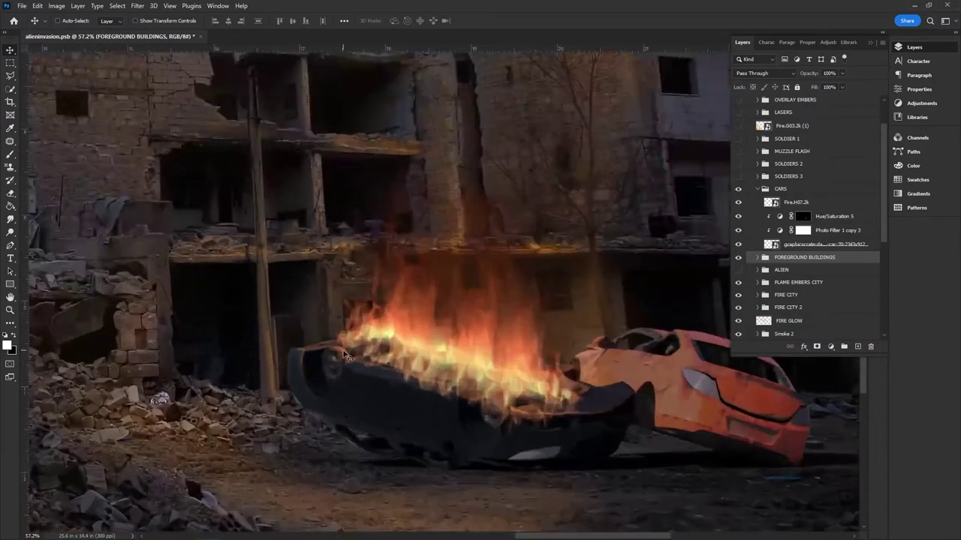
pyautogui.scroll(-3, 335, 356)
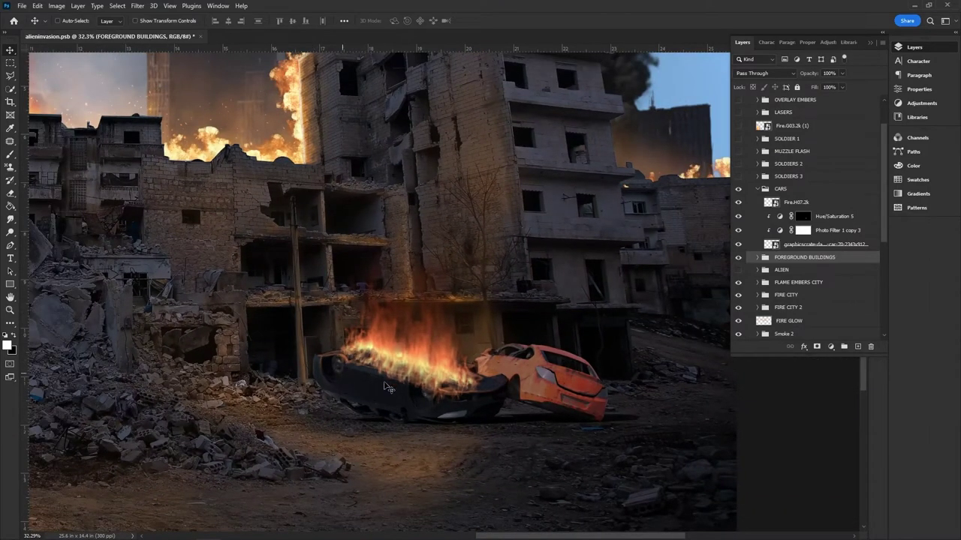
pyautogui.scroll(-2, 403, 383)
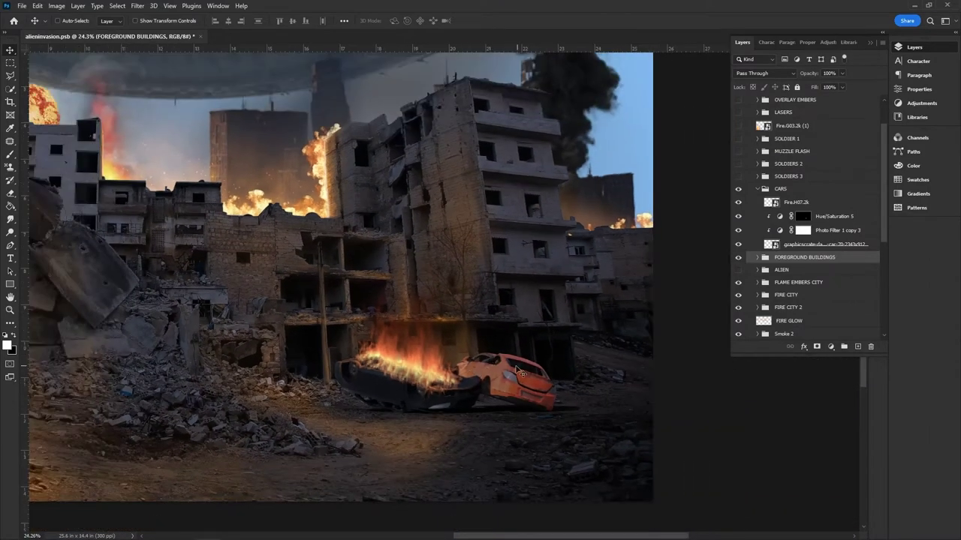
pyautogui.scroll(-1, 424, 387)
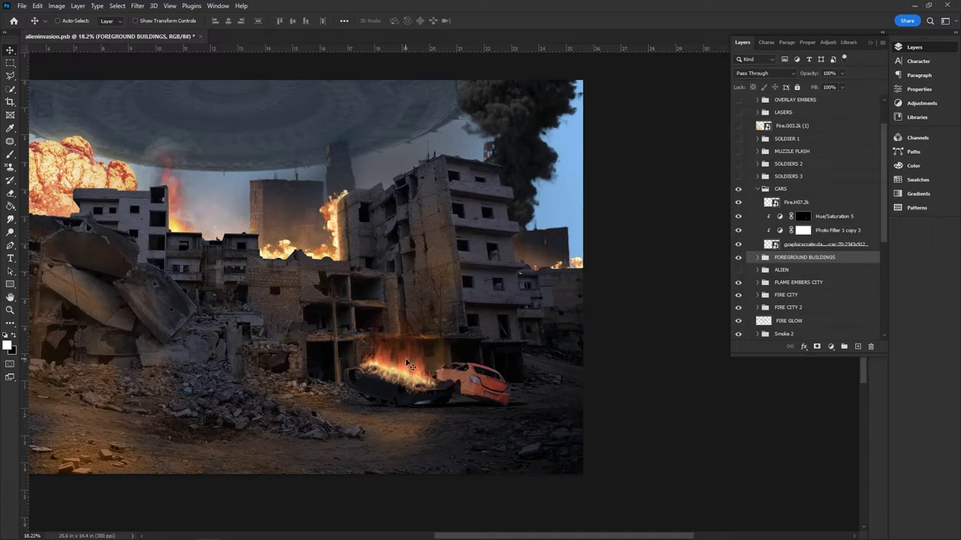
# Step: Show the SMOKE group that sits between the background city and the mothership
pyautogui.scroll(-5, 760, 225)
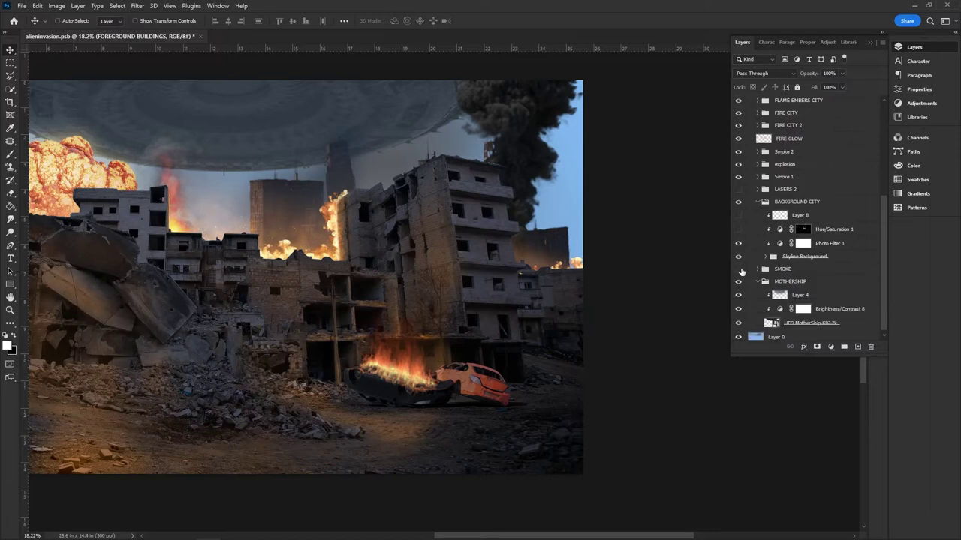
pyautogui.click(738, 268)
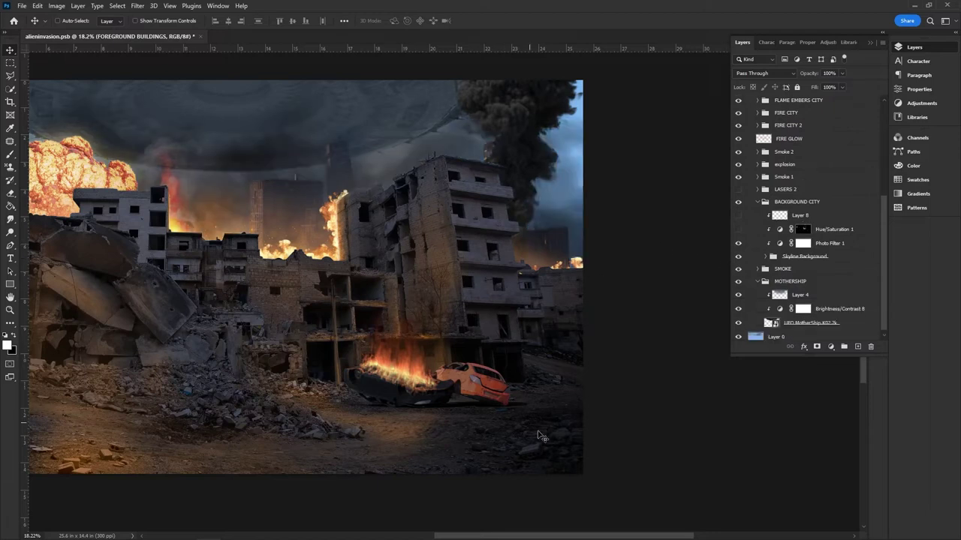
pyautogui.moveTo(538, 537); pyautogui.dragTo(501, 511)
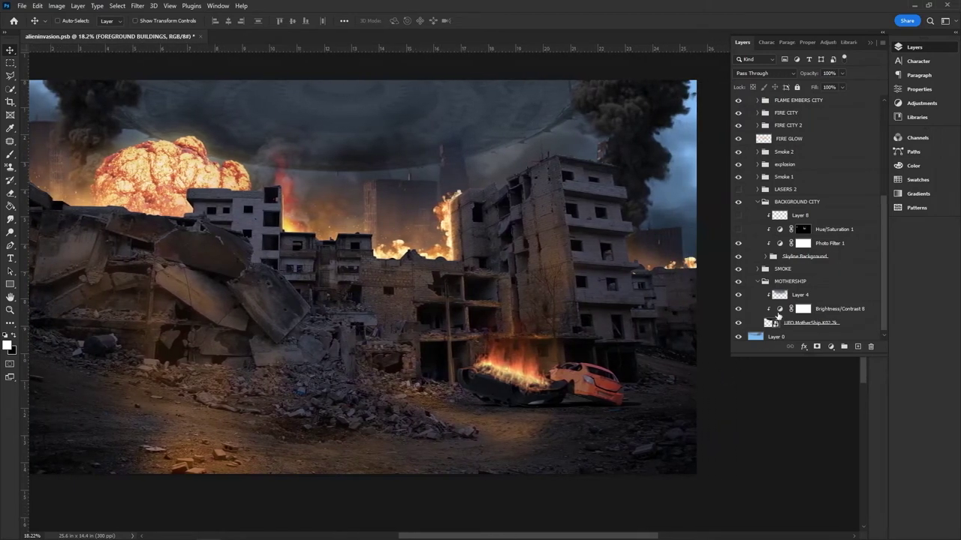
# Step: Expand the SMOKE group, open the contents of the Cloudy Smoke Overlay 23 copy smart object for viewing, and close them
pyautogui.click(759, 269)
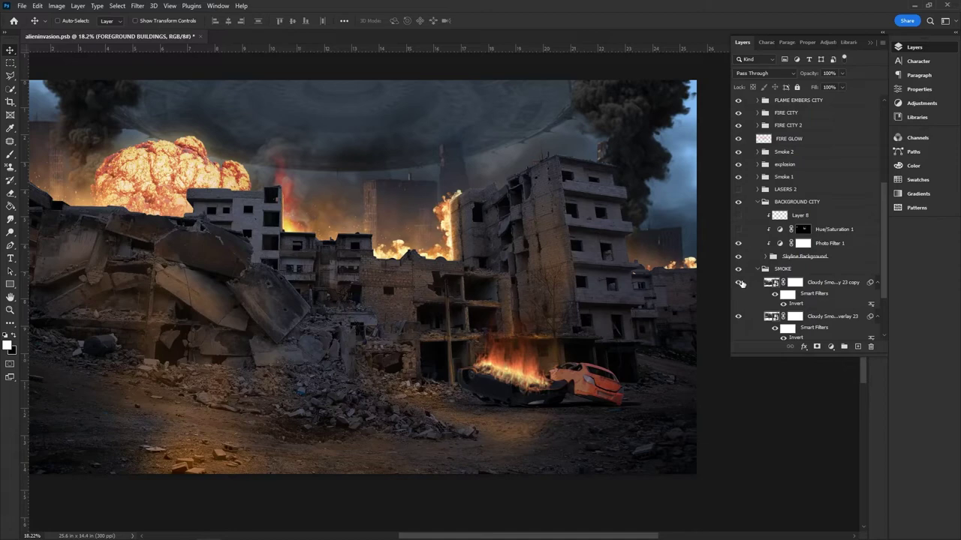
pyautogui.doubleClick(775, 286)
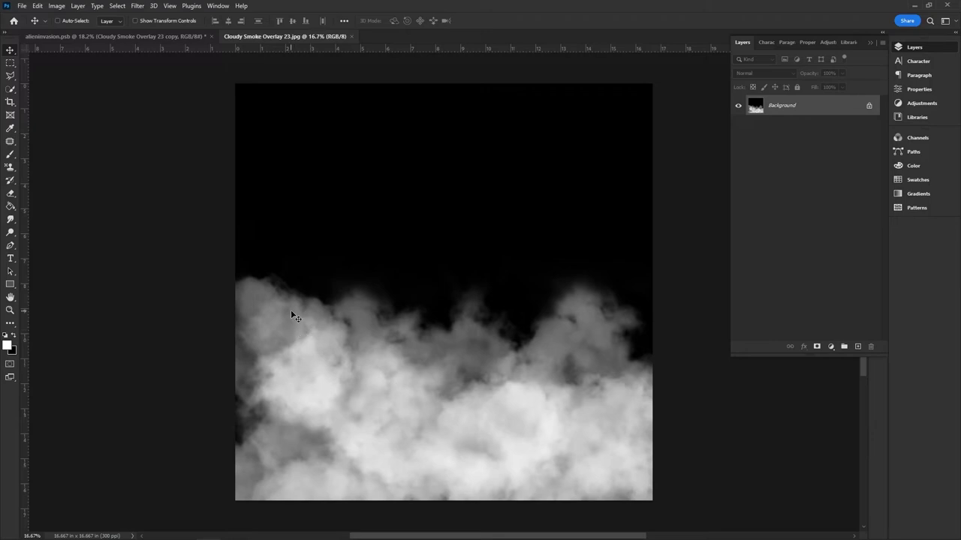
pyautogui.click(351, 37)
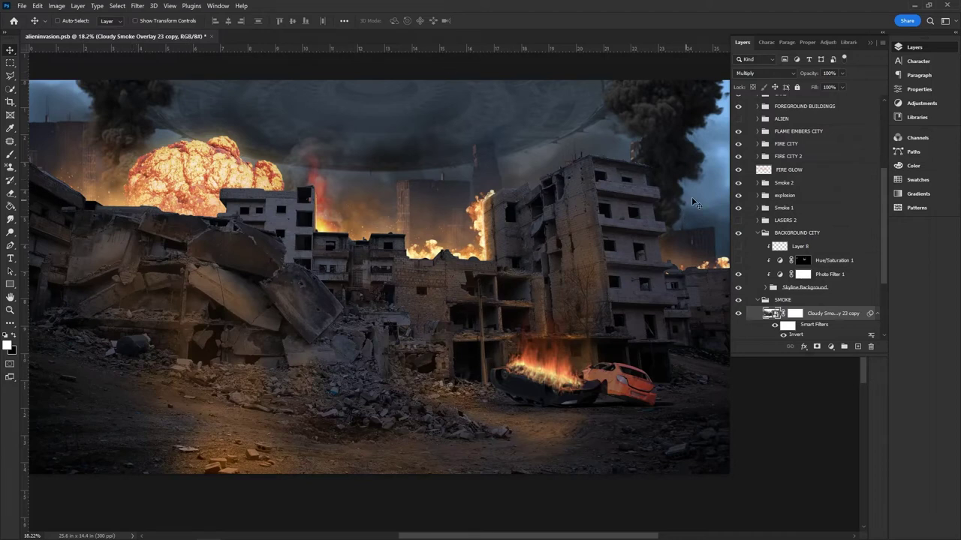
# Step: Collapse the BACKGROUND CITY group, and show and expand the SOLDIER 1 group
pyautogui.click(756, 234)
pyautogui.scroll(5, 794, 221)
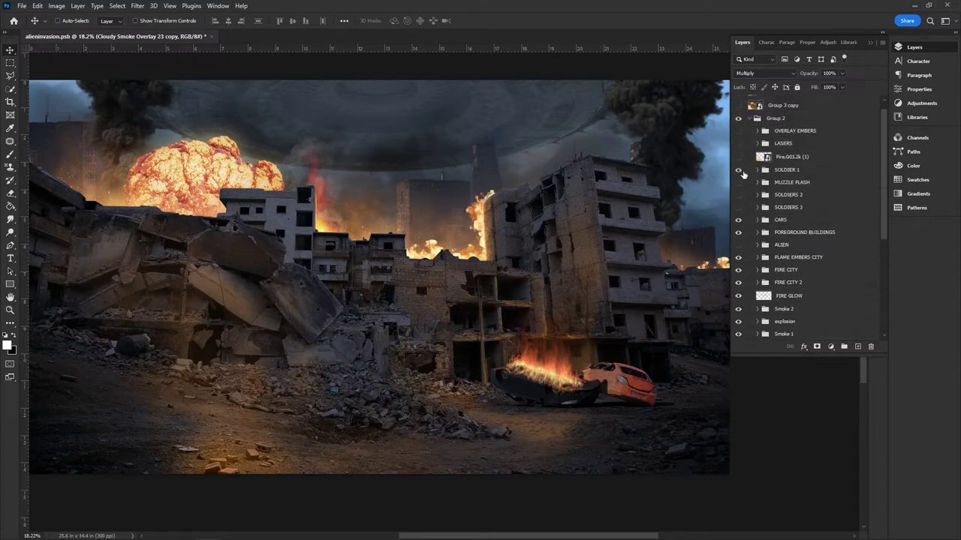
pyautogui.click(739, 171)
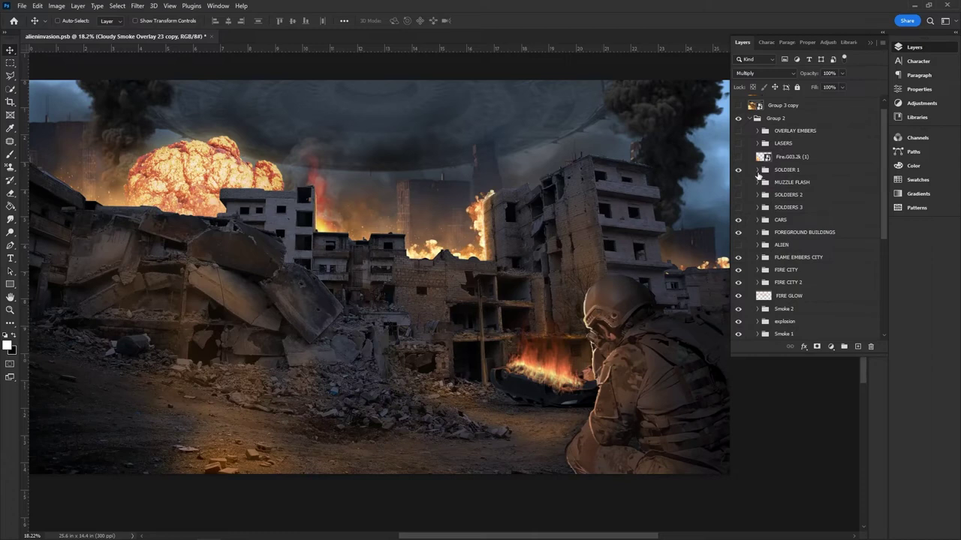
pyautogui.click(758, 170)
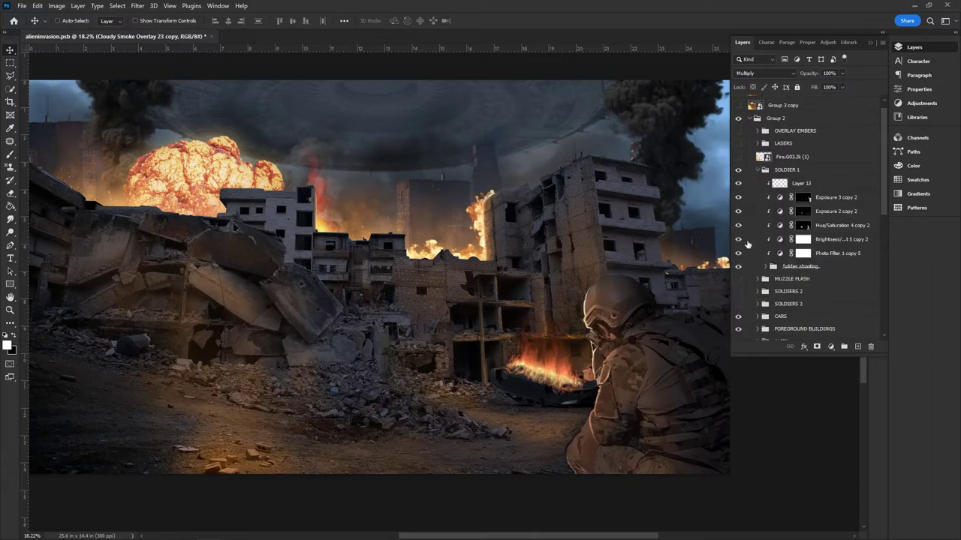
# Step: Hide the Exposure, Hue/Saturation, Brightness/Contrast and Photo Filter adjustments in SOLDIER 1 to expose the original soldier
pyautogui.moveTo(738, 239)
pyautogui.mouseDown()
pyautogui.moveTo(740, 204)
pyautogui.moveTo(739, 253)
pyautogui.mouseUp()
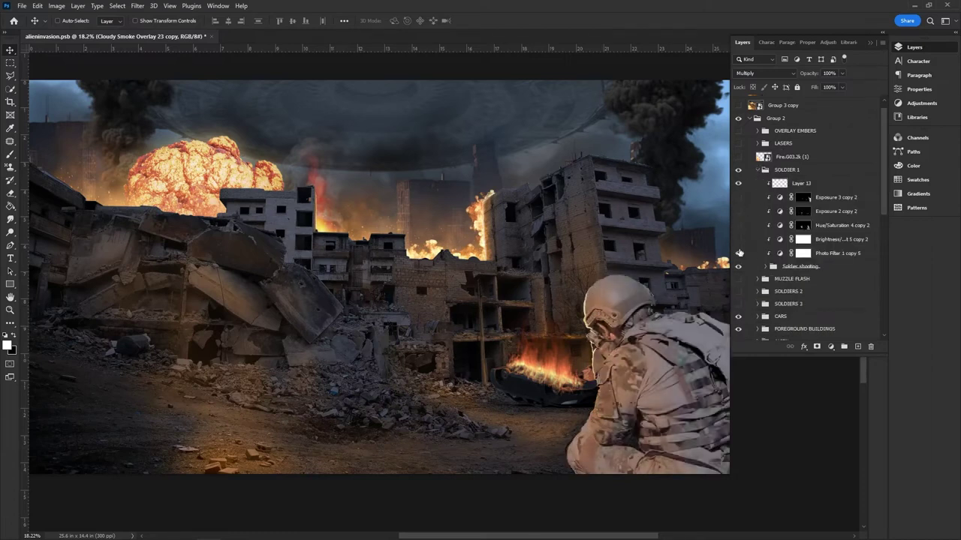
pyautogui.click(739, 253)
pyautogui.click(739, 254)
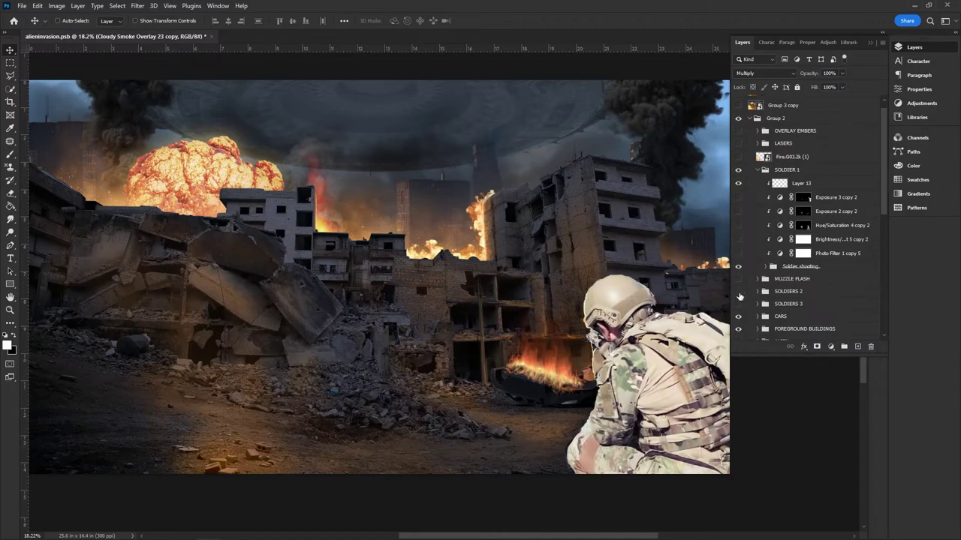
# Step: Show and expand the SOLDIERS 2 group, and hide its five adjustment layers from Exposure 3 copy to Photo Filter 1 copy 4
pyautogui.click(739, 292)
pyautogui.click(756, 291)
pyautogui.scroll(-3, 747, 278)
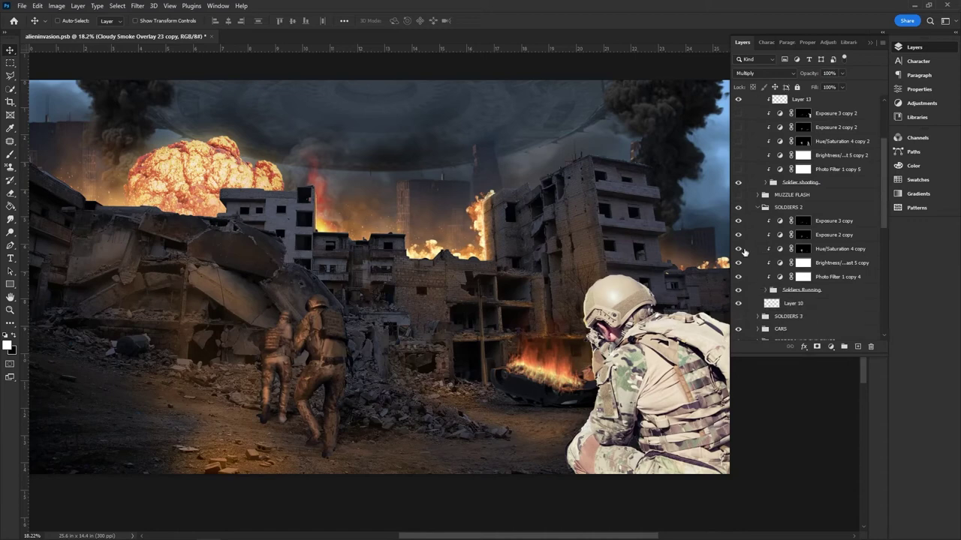
pyautogui.moveTo(737, 228); pyautogui.dragTo(738, 281)
pyautogui.scroll(-1, 767, 294)
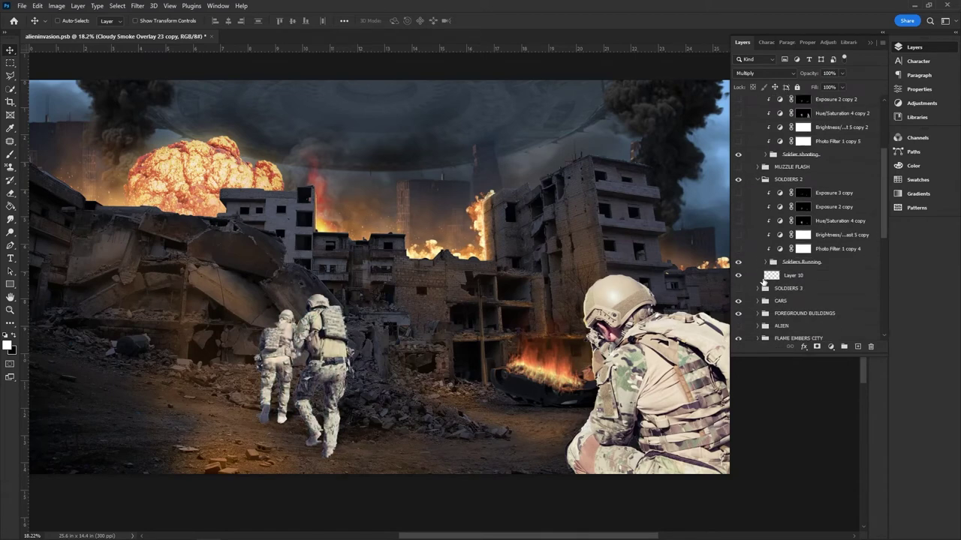
# Step: Look inside the Soldiers Running group in SOLDIERS 2 and collapse it again
pyautogui.click(767, 262)
pyautogui.scroll(-2, 772, 266)
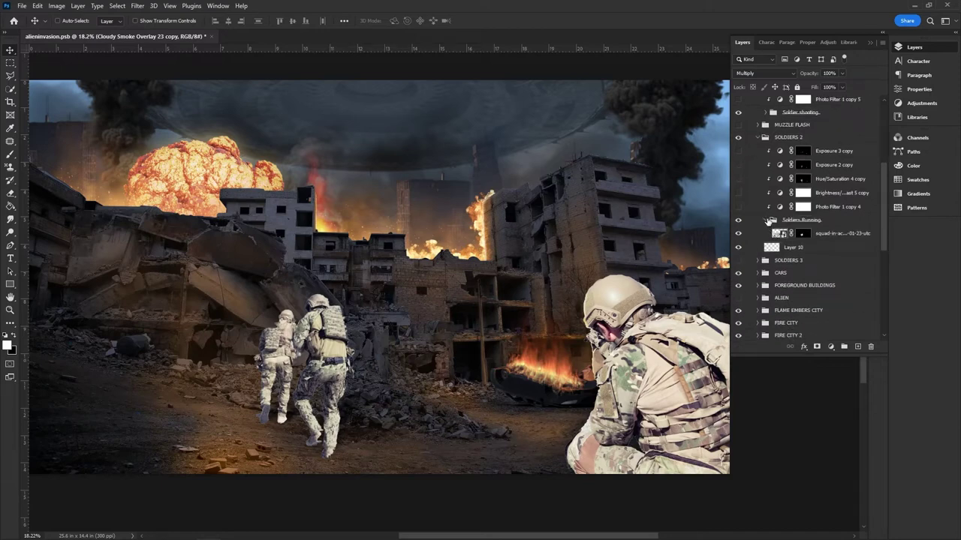
pyautogui.click(767, 220)
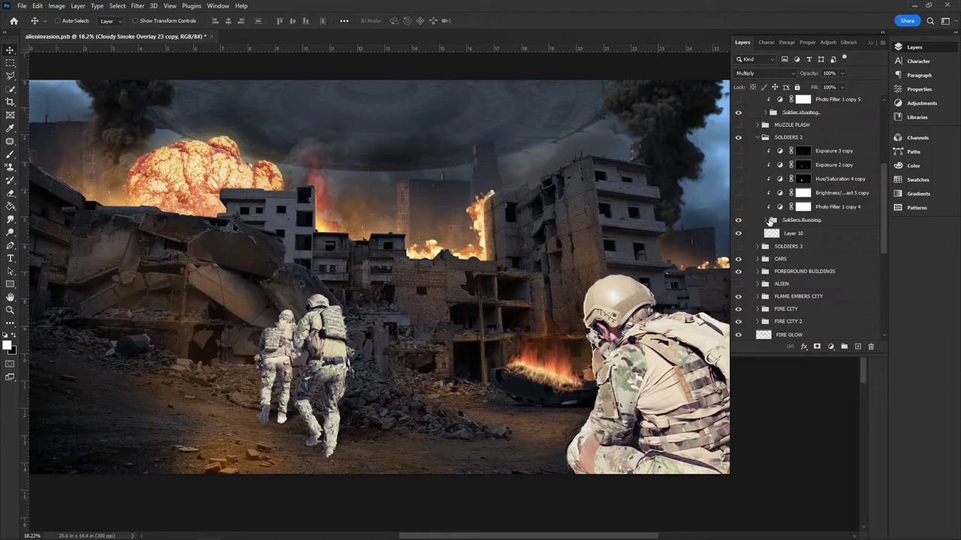
# Step: Show and expand the SOLDIERS 3 group, and hide its five adjustment layers from Exposure 3 to Photo Filter 1 copy 2
pyautogui.scroll(6, 768, 218)
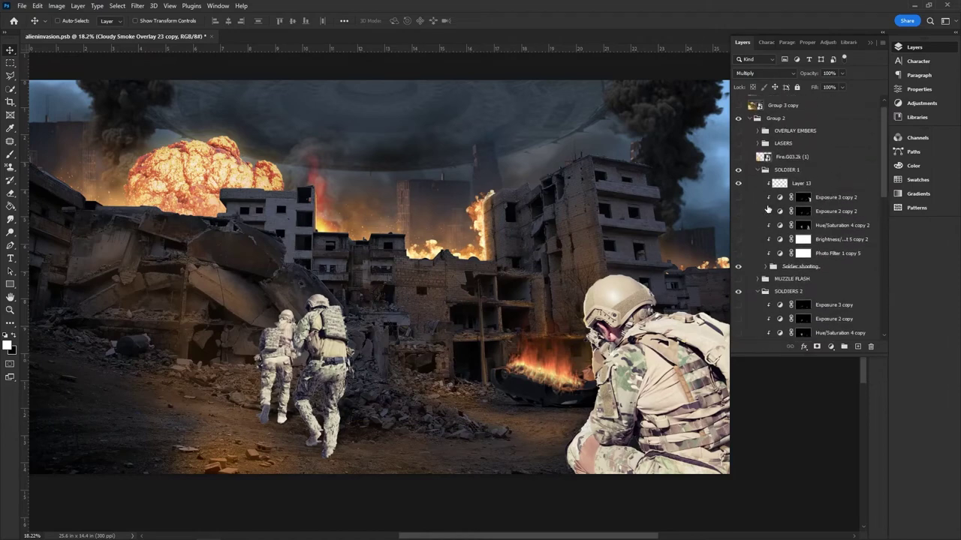
pyautogui.scroll(-6, 769, 214)
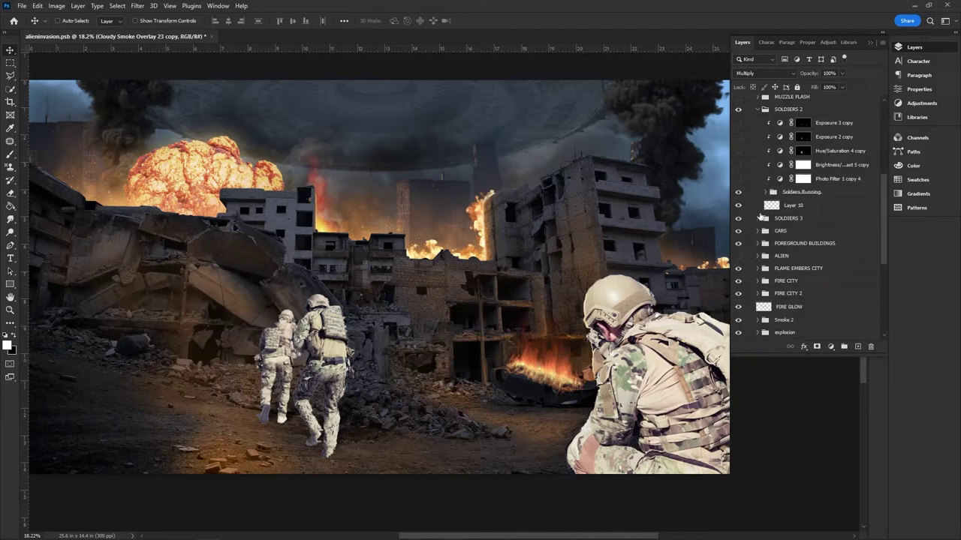
pyautogui.click(757, 218)
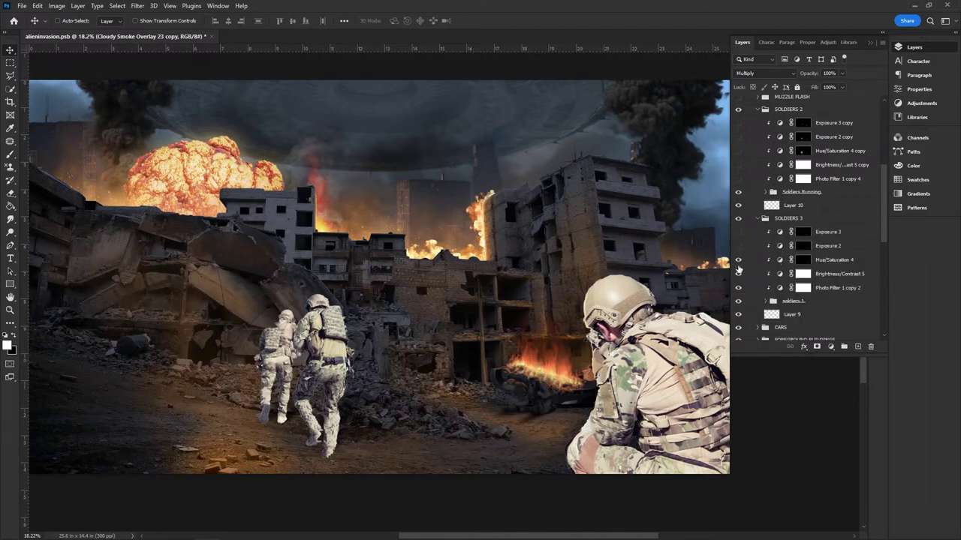
pyautogui.moveTo(738, 259); pyautogui.dragTo(737, 301)
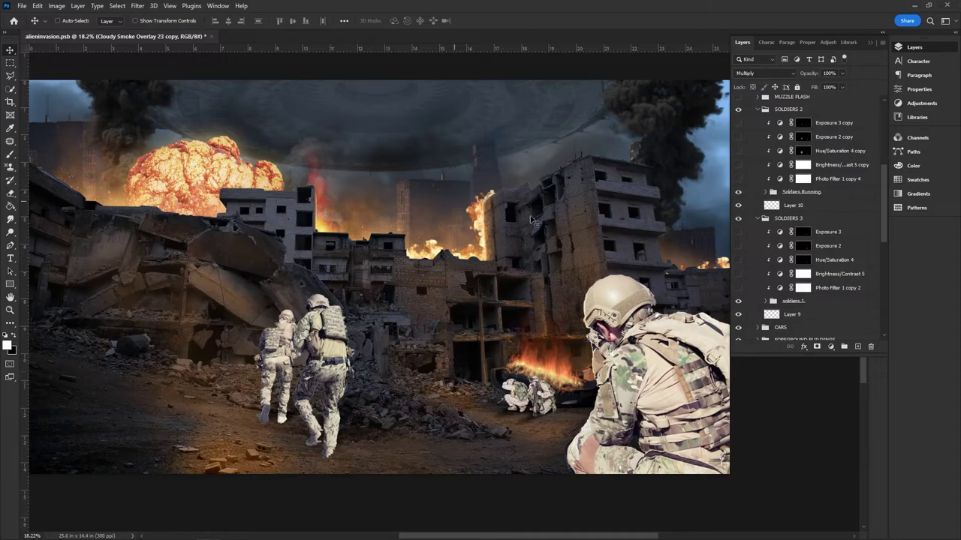
# Step: Show Photo Filter 1 copy 2 and Brightness/Contrast 5 in SOLDIERS 3, and examine the crouching soldiers beside the burning car
pyautogui.click(738, 289)
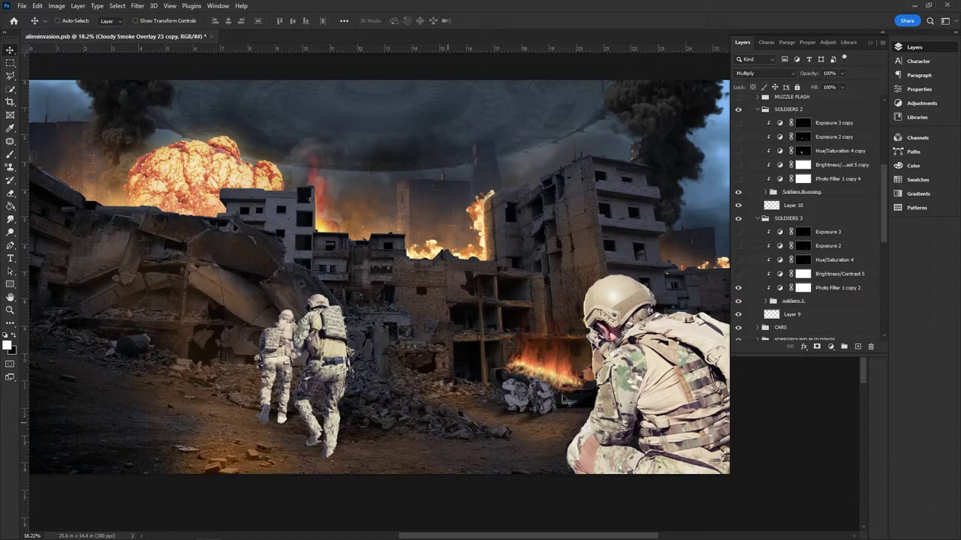
pyautogui.click(738, 274)
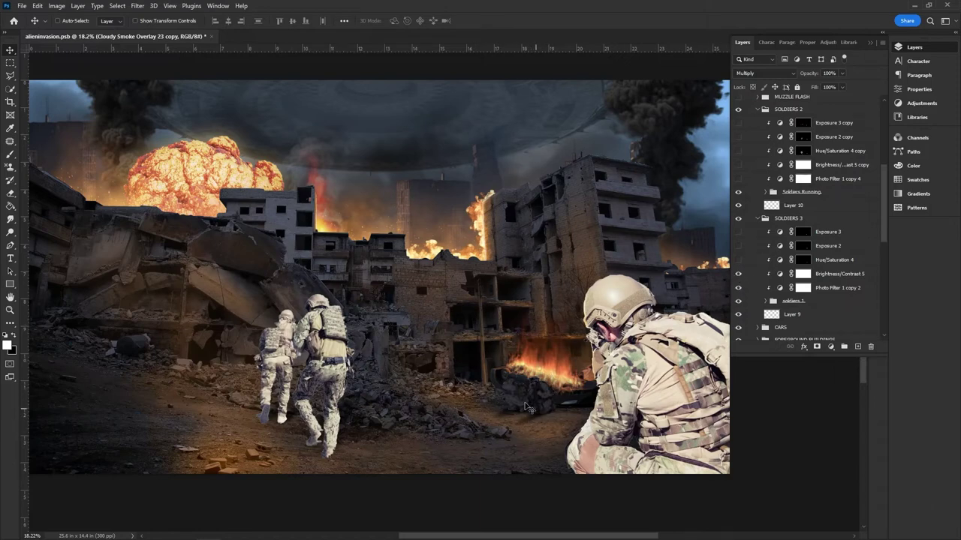
pyautogui.scroll(5, 523, 400)
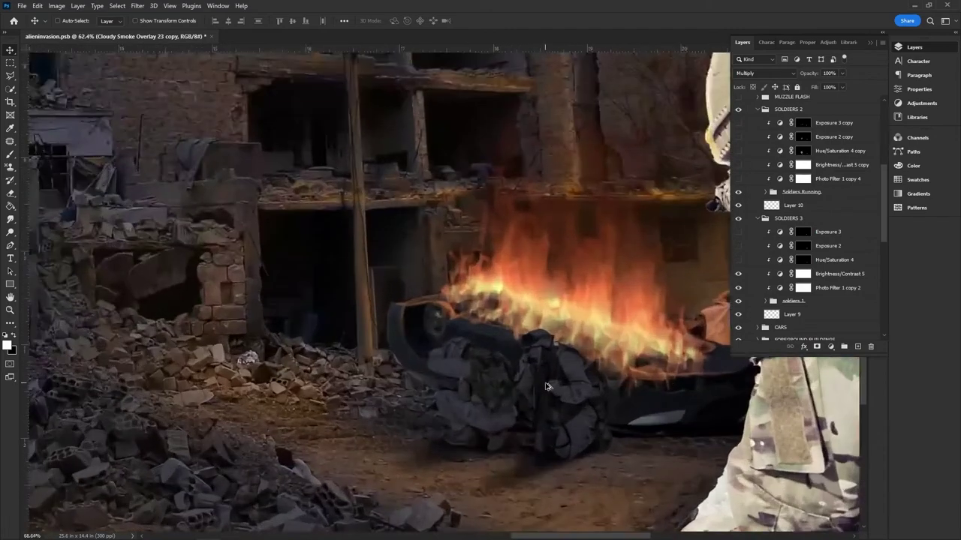
pyautogui.scroll(1, 546, 387)
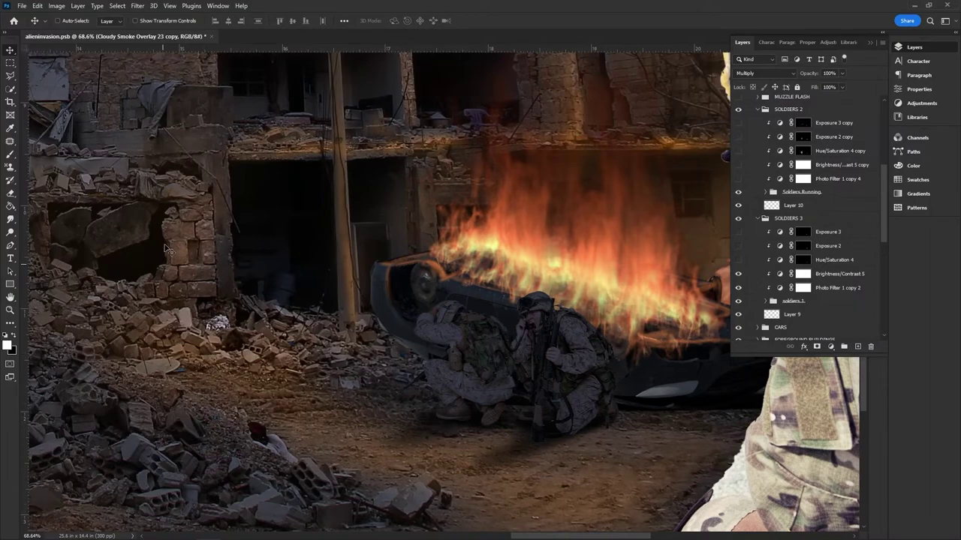
pyautogui.scroll(-1, 351, 365)
pyautogui.scroll(-3, 352, 364)
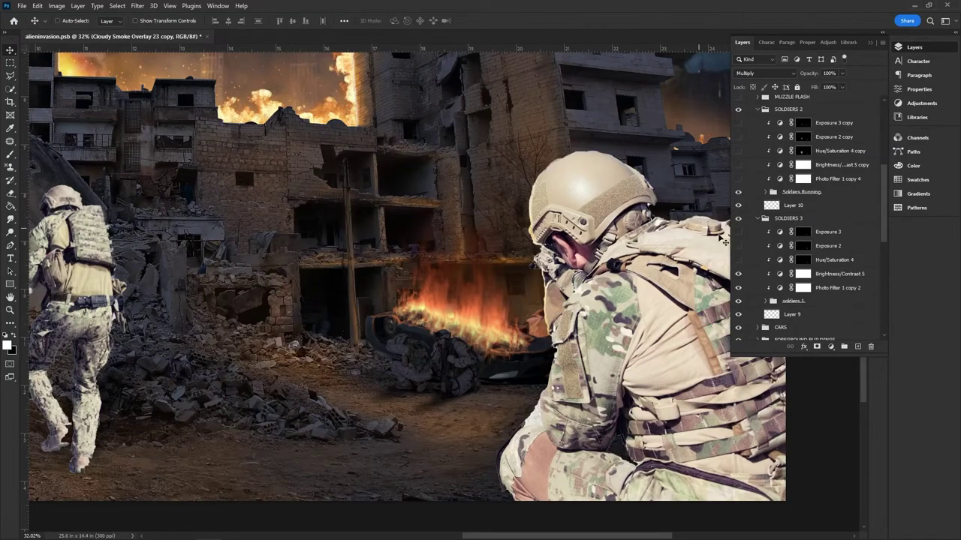
pyautogui.scroll(3, 271, 471)
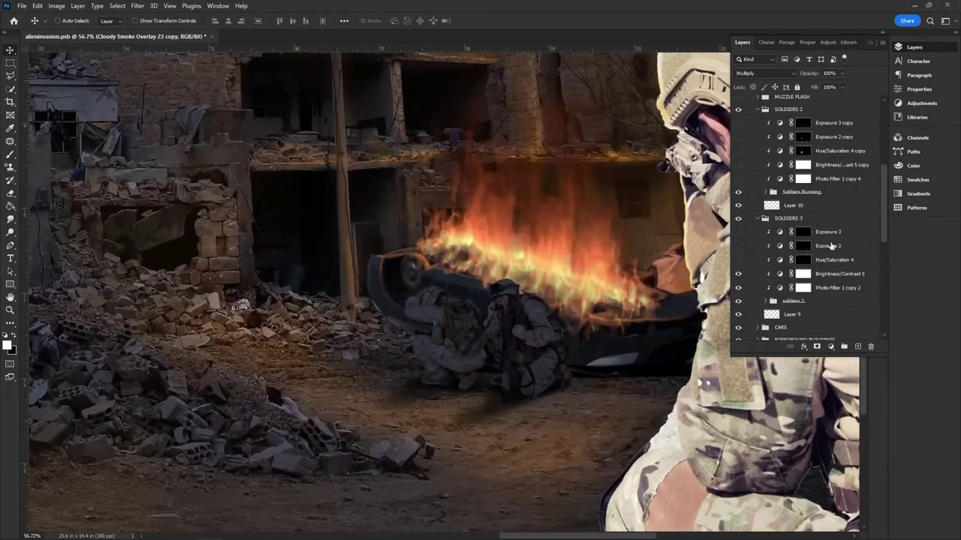
# Step: Show Hue/Saturation 4, Exposure 2 and Exposure 3 on the crouching soldiers, and collapse the SOLDIERS 3 group
pyautogui.click(738, 259)
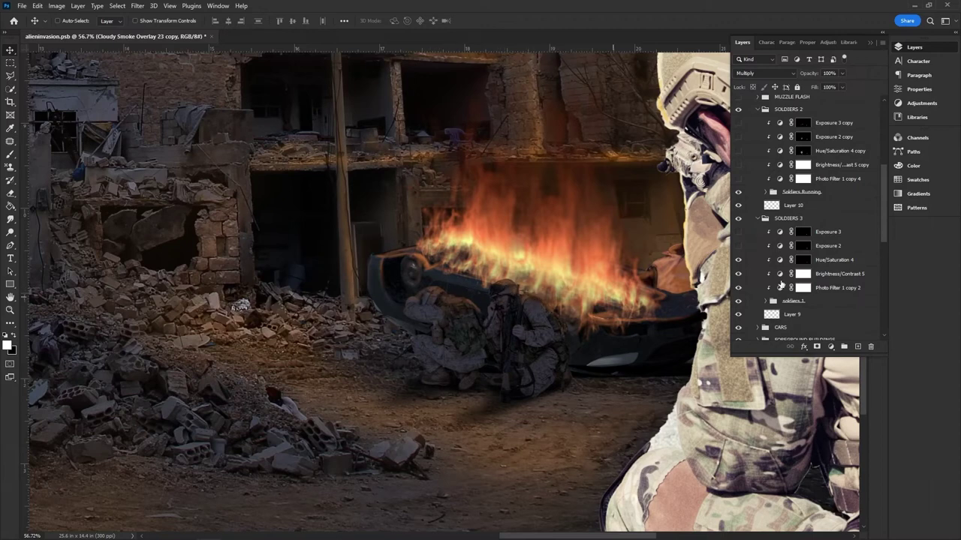
pyautogui.click(737, 246)
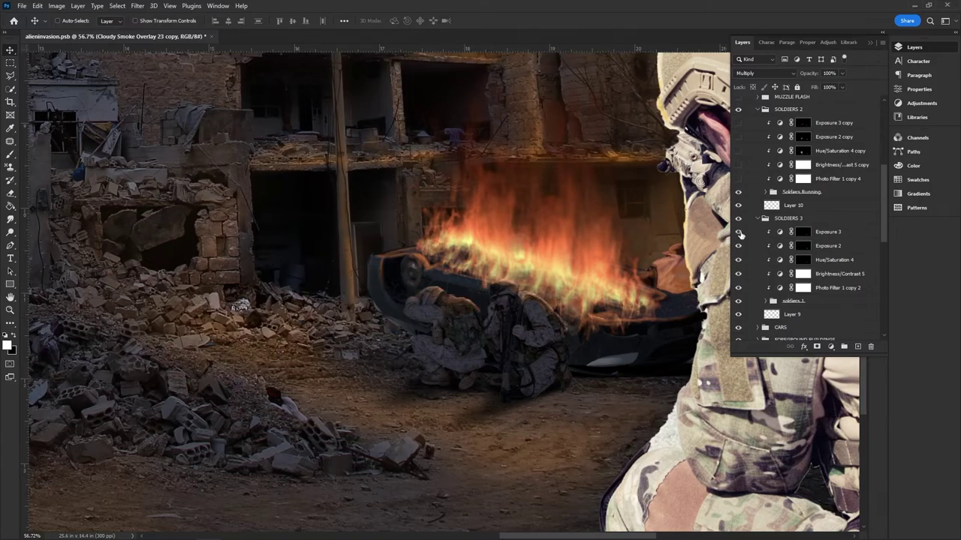
pyautogui.click(738, 233)
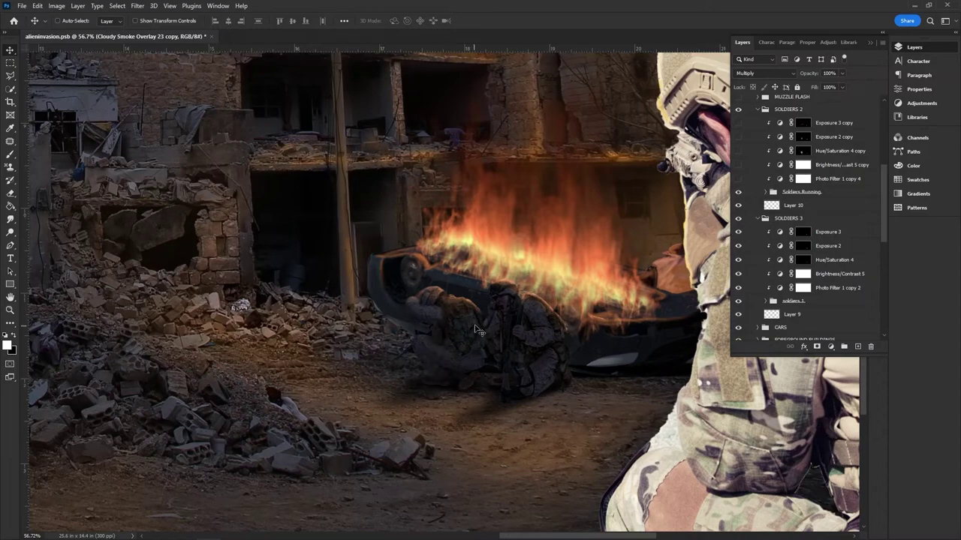
pyautogui.scroll(-4, 504, 331)
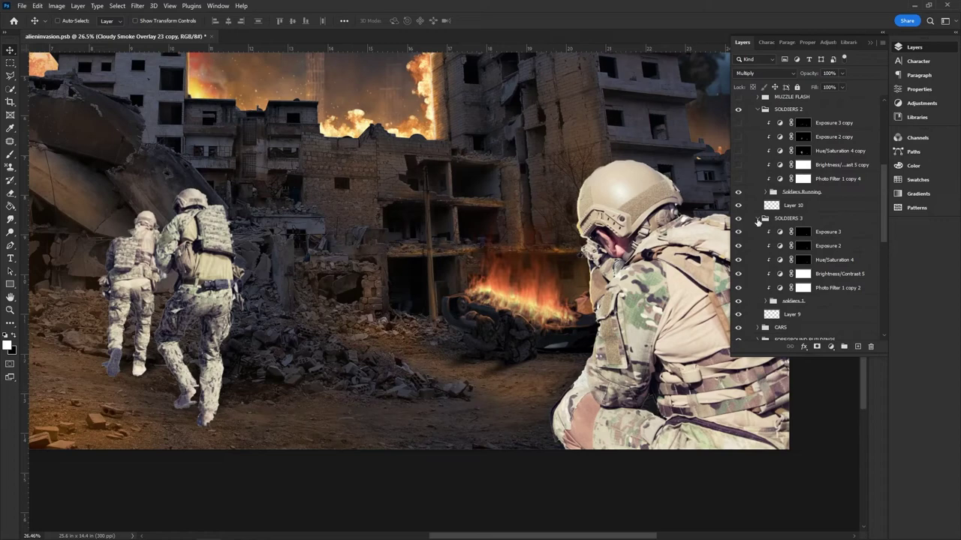
pyautogui.click(757, 219)
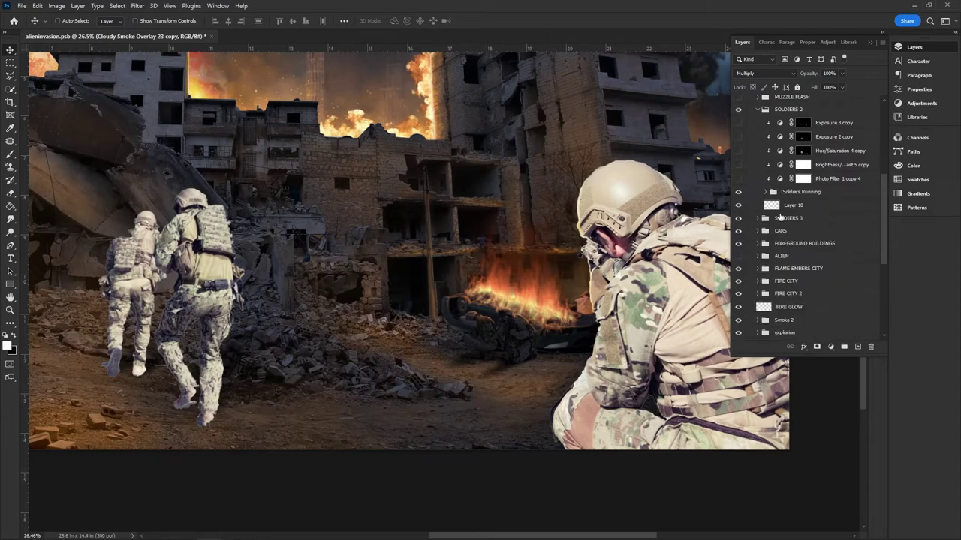
# Step: Show the five SOLDIERS 2 adjustment layers, from Photo Filter 1 copy 4 up to Exposure 3 copy, on the two running soldiers
pyautogui.scroll(1, 777, 220)
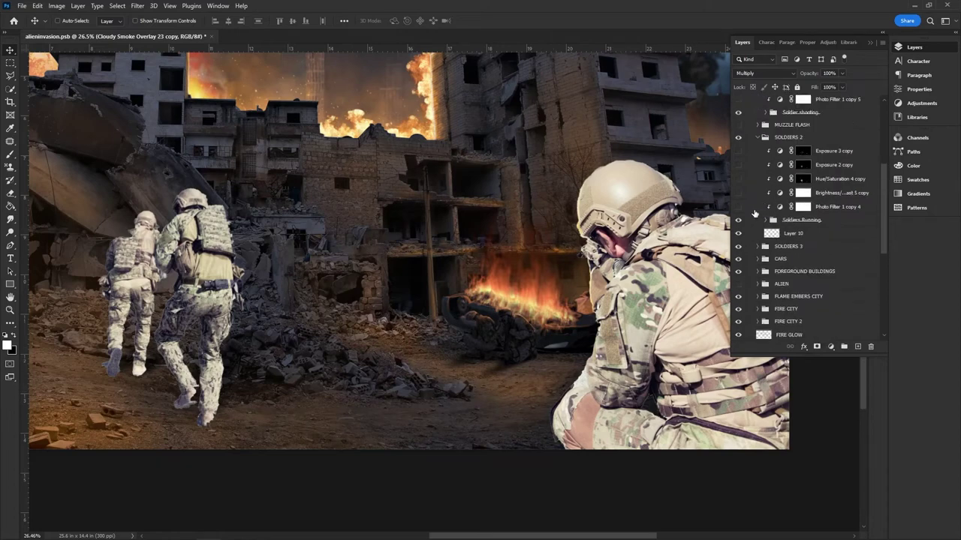
pyautogui.click(738, 207)
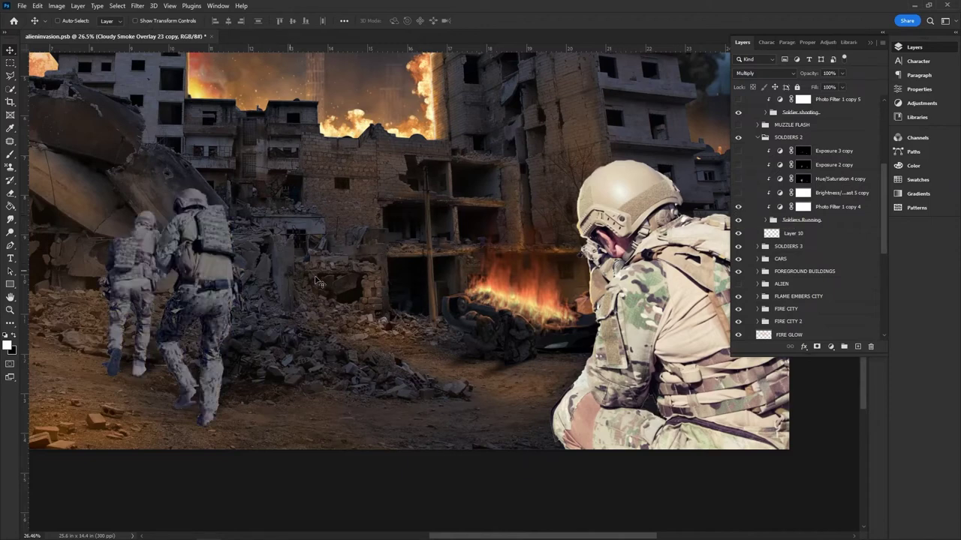
pyautogui.scroll(-1, 433, 390)
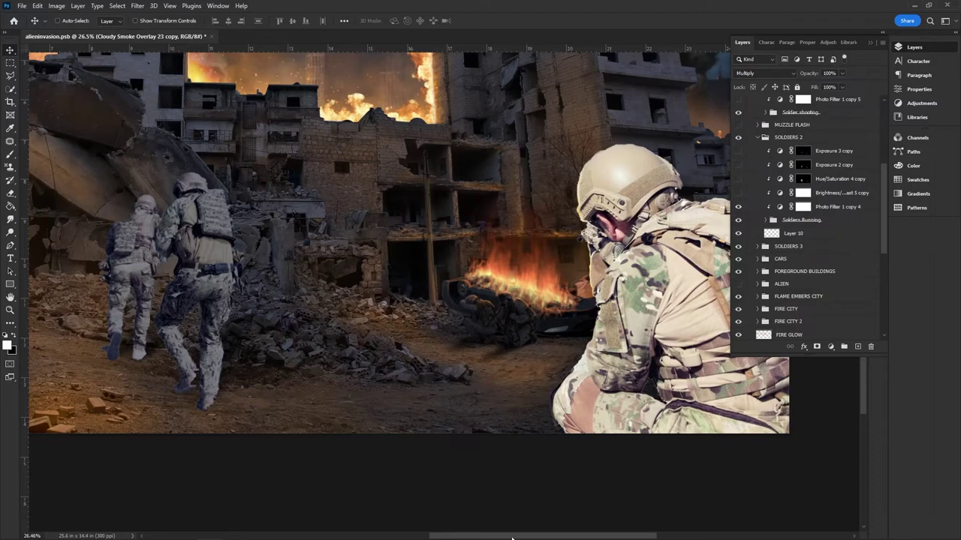
pyautogui.hscroll(-5, 655, 345)
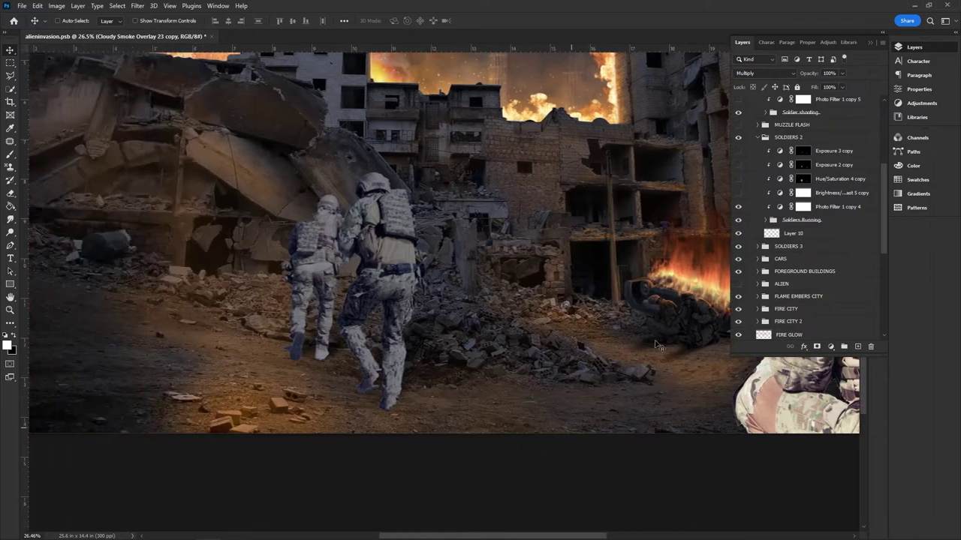
pyautogui.click(738, 193)
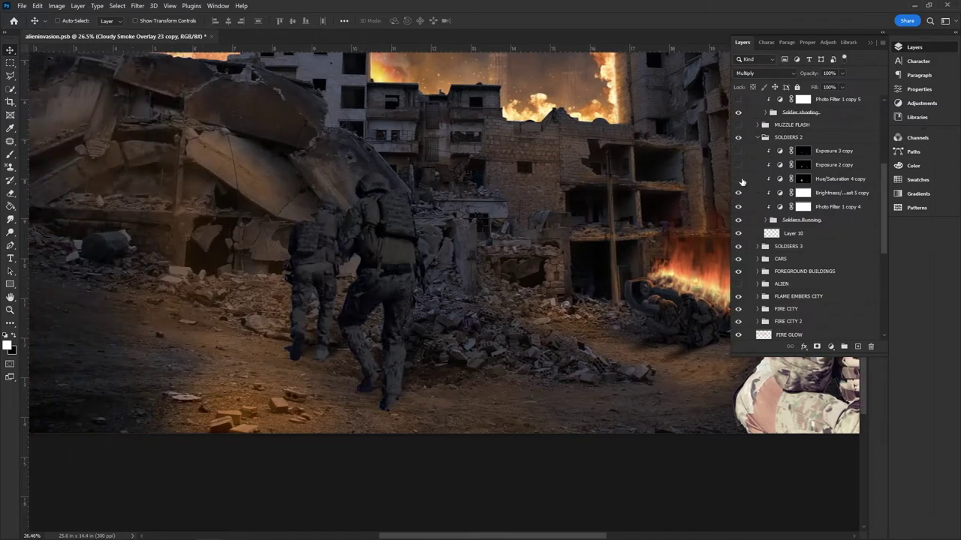
pyautogui.click(738, 180)
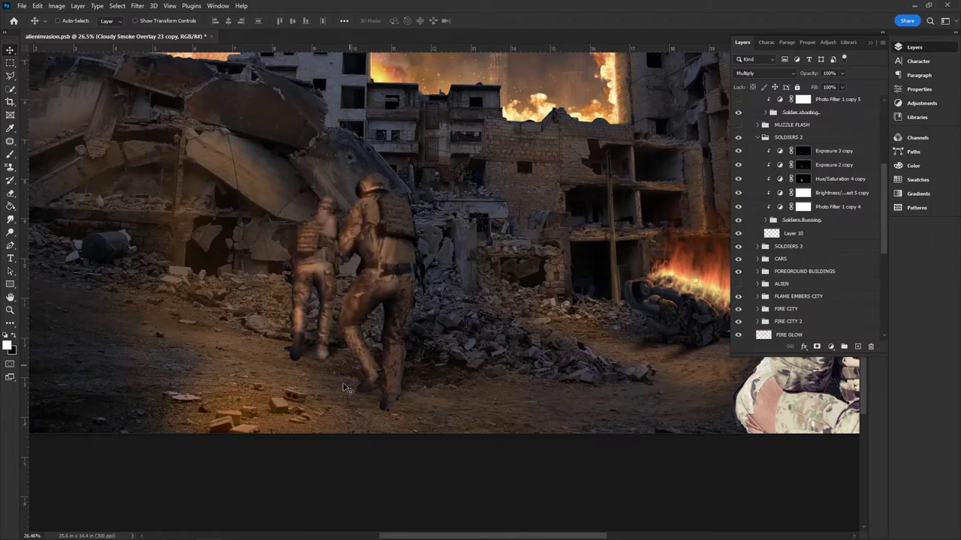
# Step: Show the Fire.G03.2k (1) layer above the SOLDIER 1 group and view the flames within the whole scene
pyautogui.scroll(2, 844, 184)
pyautogui.scroll(3, 844, 184)
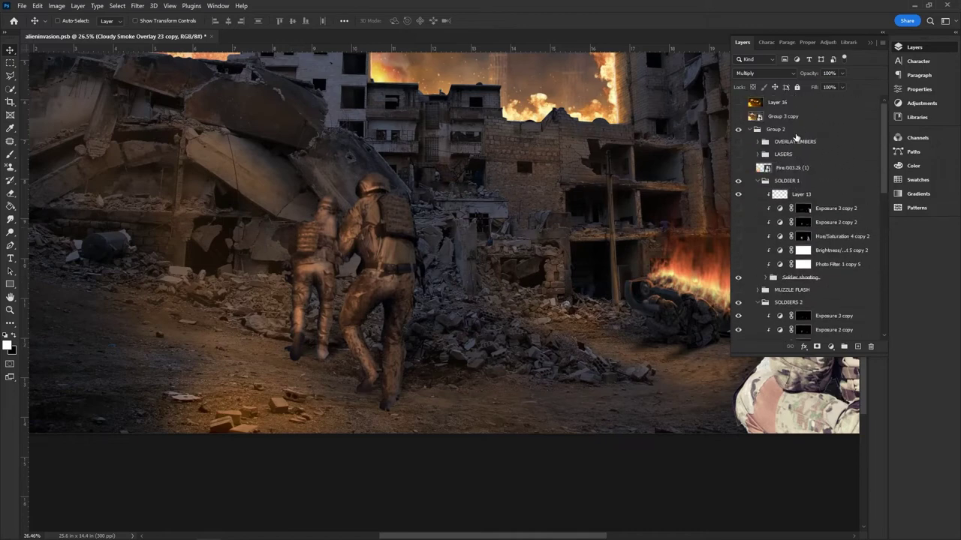
pyautogui.click(738, 168)
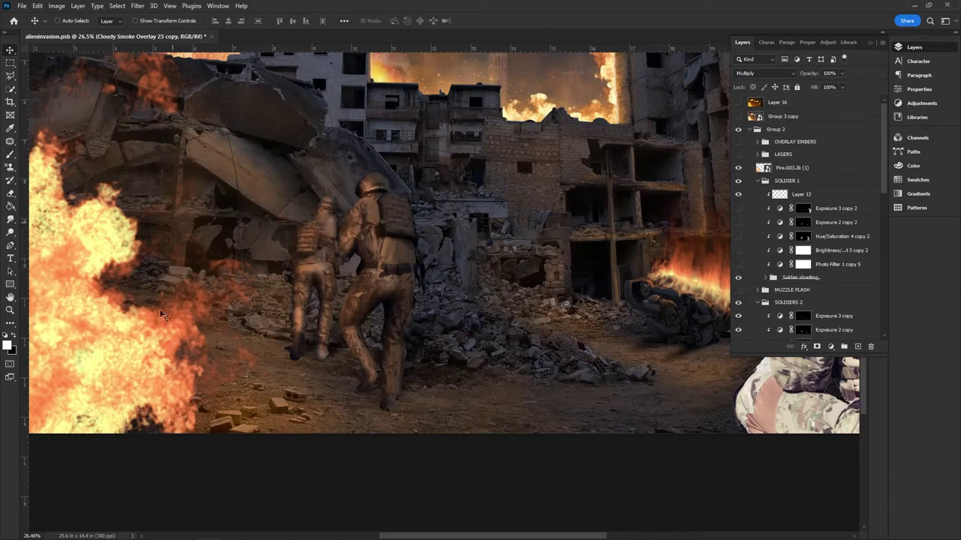
pyautogui.scroll(-4, 165, 281)
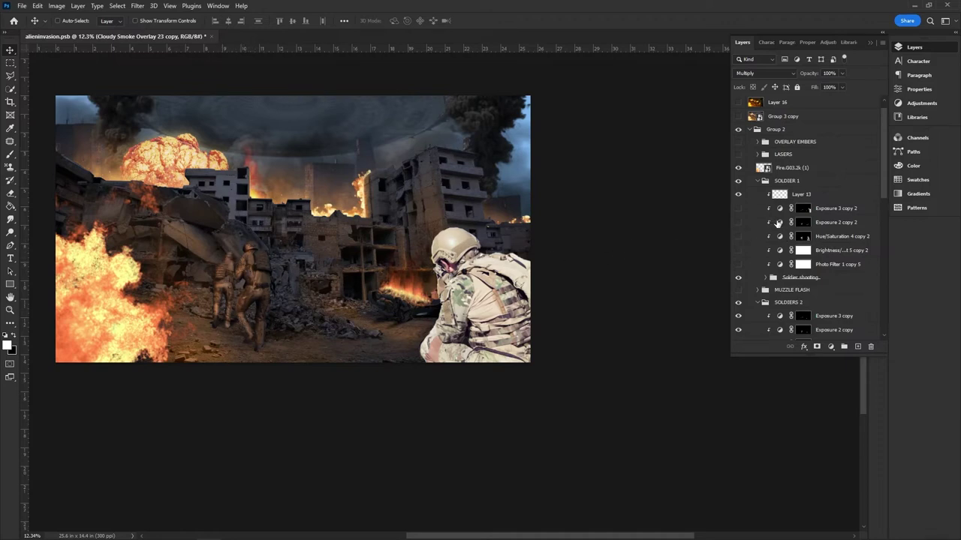
# Step: Collapse the SOLDIERS 2 group and select the SOLDIER 1 group
pyautogui.scroll(-5, 773, 222)
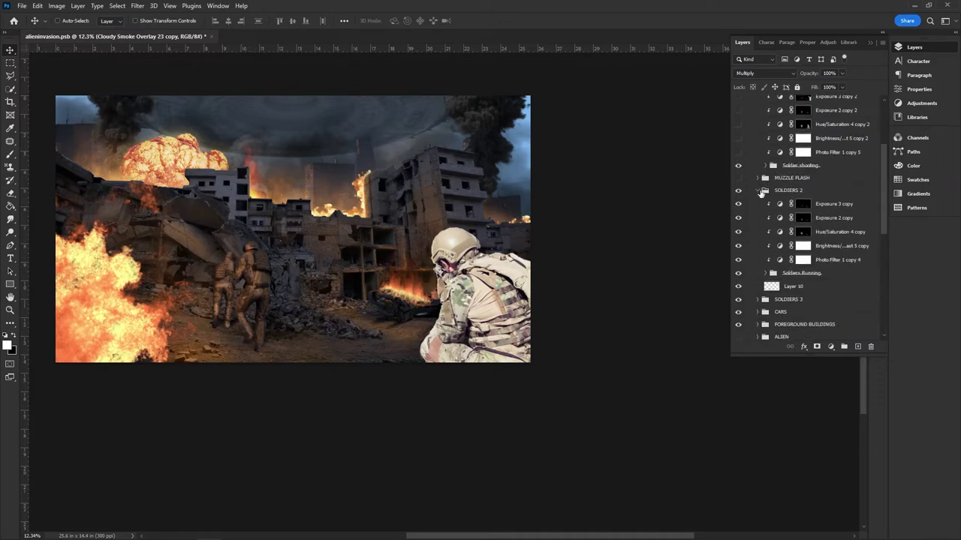
pyautogui.click(762, 192)
pyautogui.scroll(5, 797, 179)
pyautogui.click(787, 181)
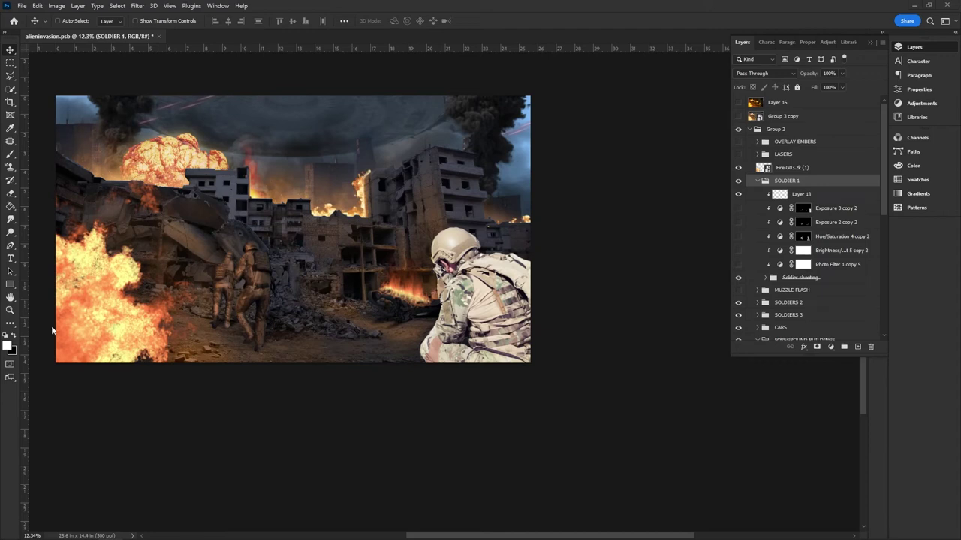
# Step: Show the five SOLDIER 1 adjustment layers one by one, from Photo Filter 1 copy 5 up to Exposure 3 copy 2, on the foreground soldier
pyautogui.click(738, 265)
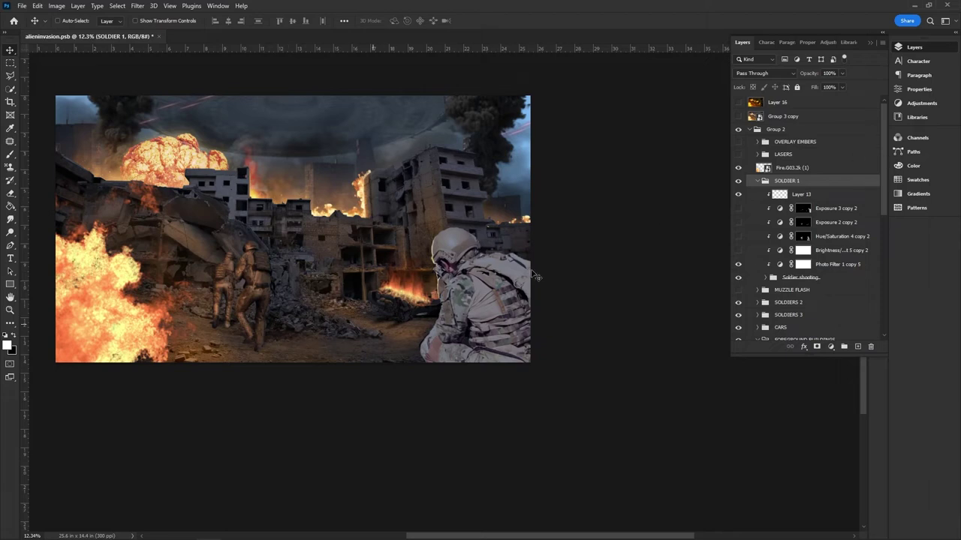
pyautogui.click(738, 251)
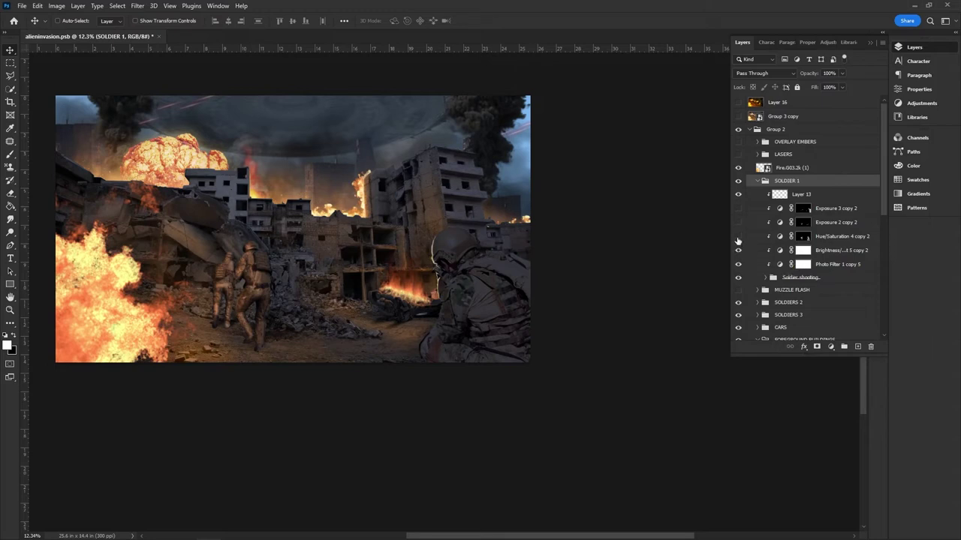
pyautogui.click(738, 236)
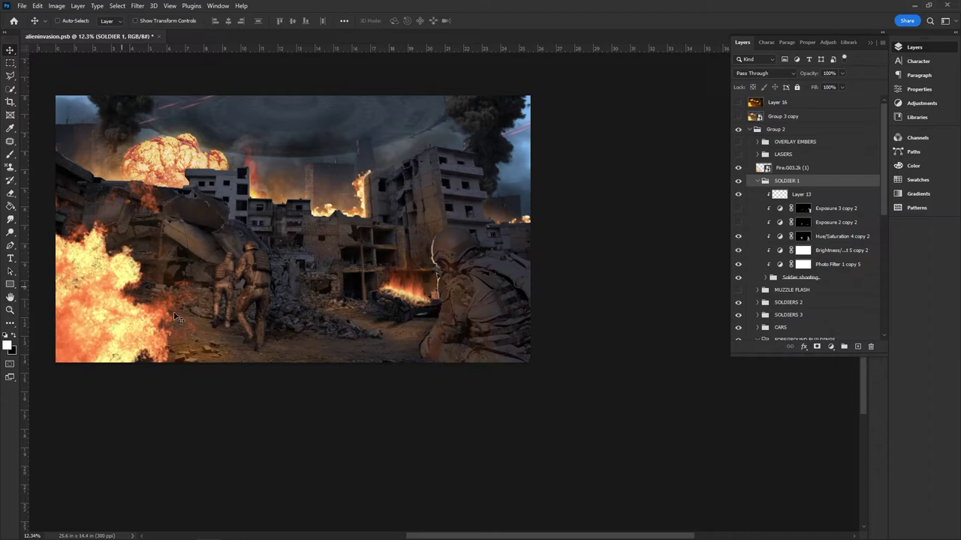
pyautogui.click(738, 222)
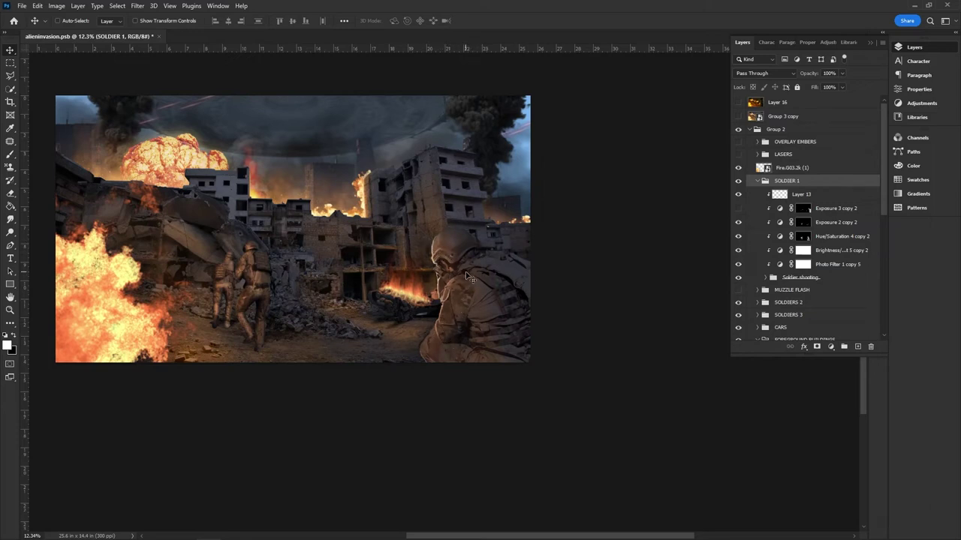
pyautogui.click(739, 209)
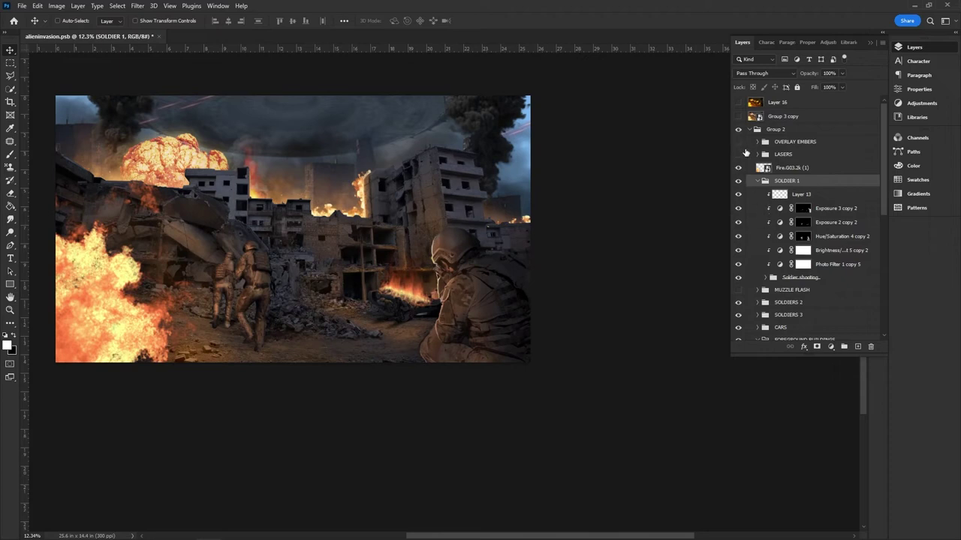
# Step: Collapse the SOLDIER 1 and FOREGROUND BUILDINGS groups
pyautogui.click(756, 182)
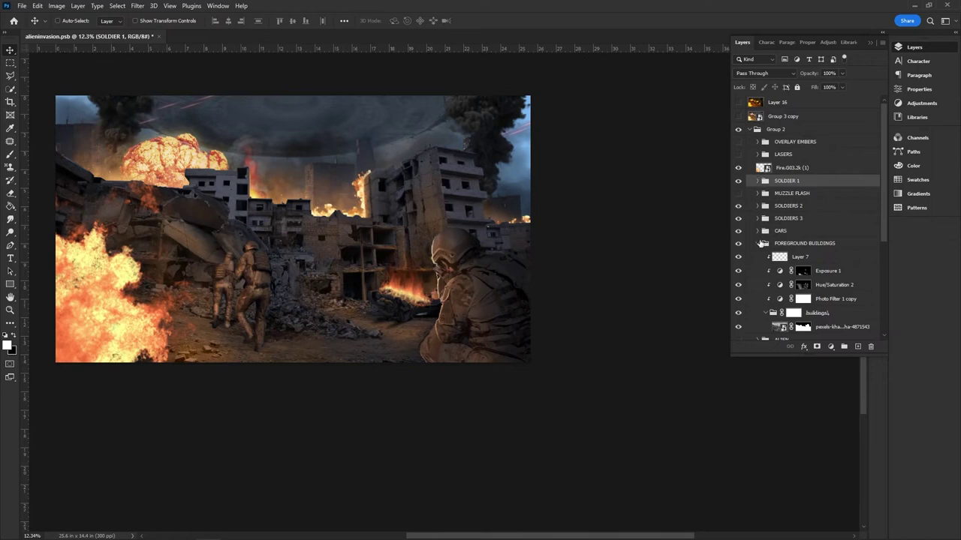
pyautogui.click(760, 244)
pyautogui.scroll(-1, 754, 244)
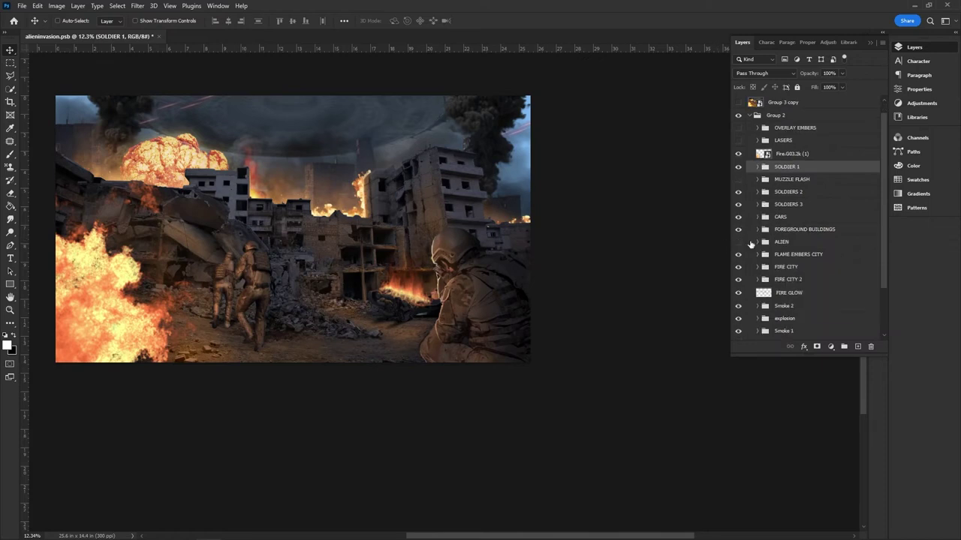
# Step: Expand the ALIEN group and make it visible on the rooftop beside the explosion
pyautogui.click(758, 242)
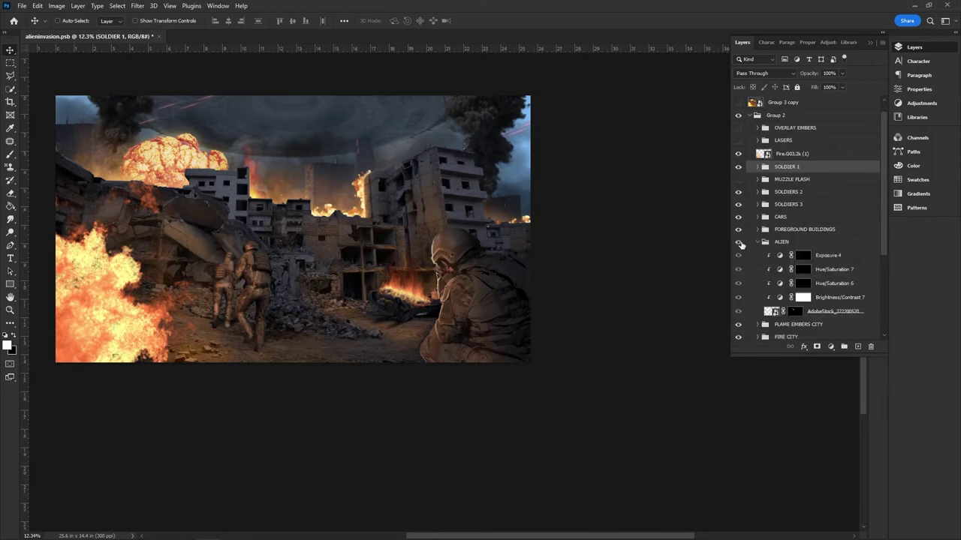
pyautogui.click(739, 242)
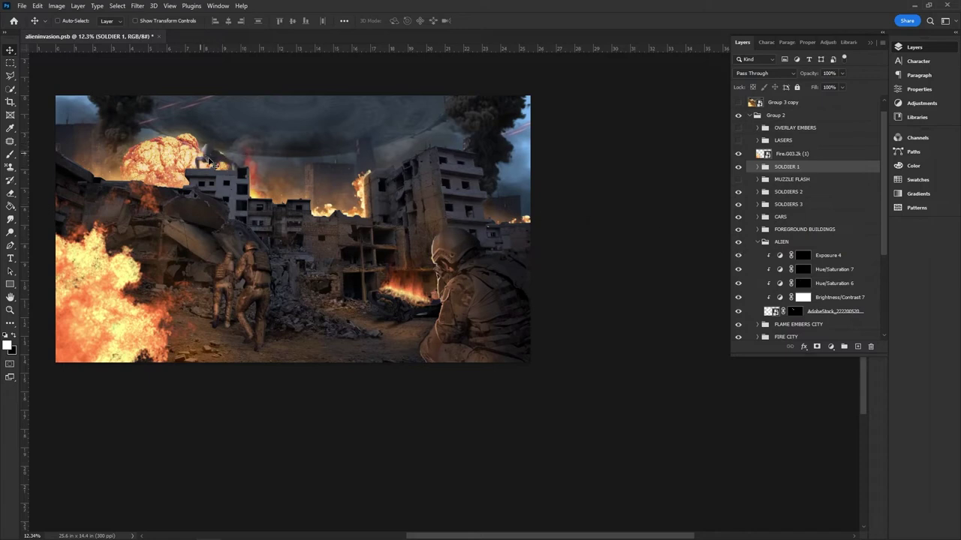
pyautogui.scroll(-1, 748, 280)
pyautogui.scroll(-2, 747, 279)
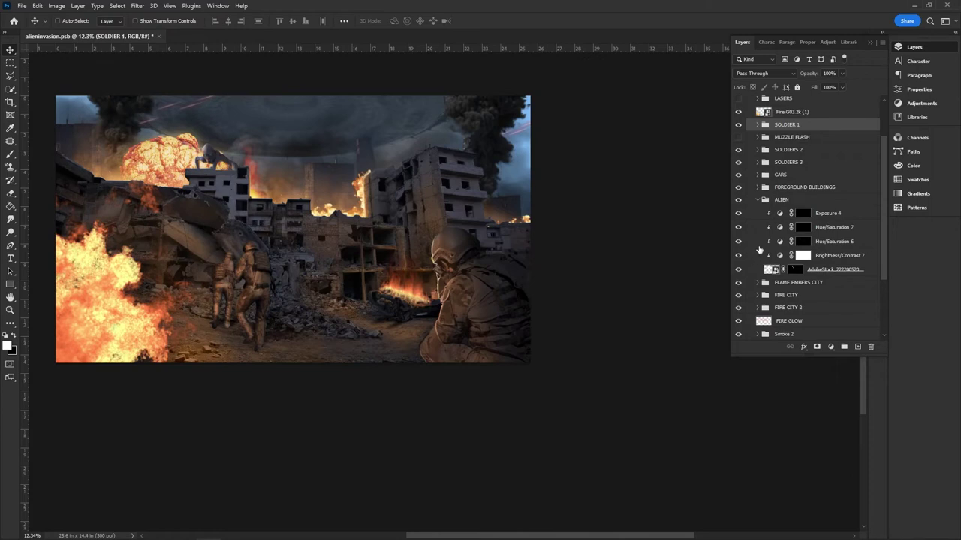
# Step: Hide and show again the ALIEN adjustment layers, from Brightness/Contrast 7 up to Exposure 4, to compare their effect on the rooftop alien
pyautogui.scroll(5, 225, 166)
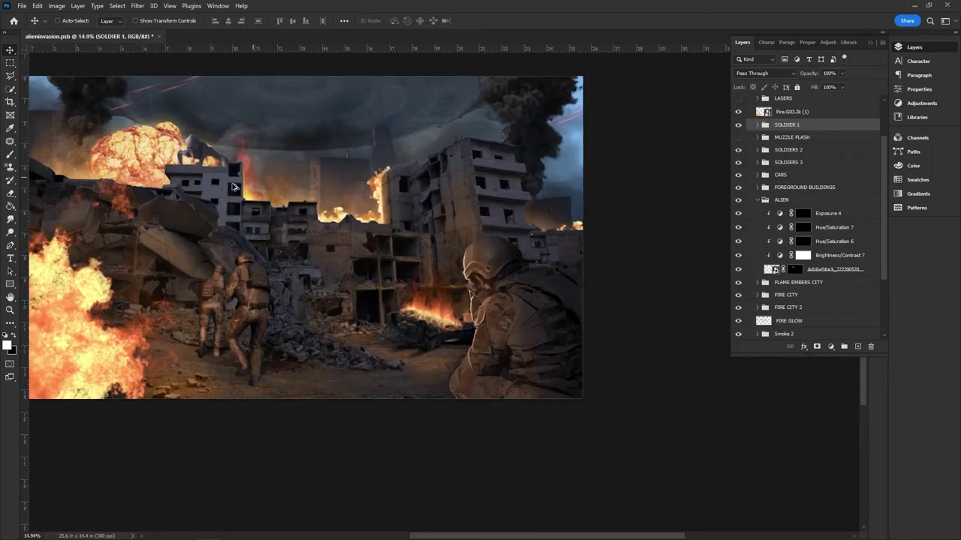
pyautogui.scroll(5, 174, 132)
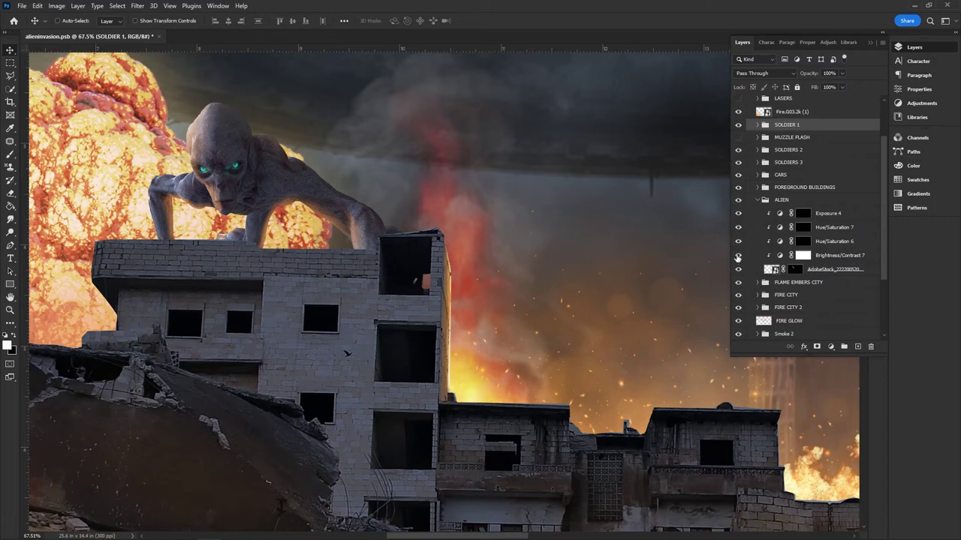
pyautogui.moveTo(738, 256); pyautogui.dragTo(738, 214)
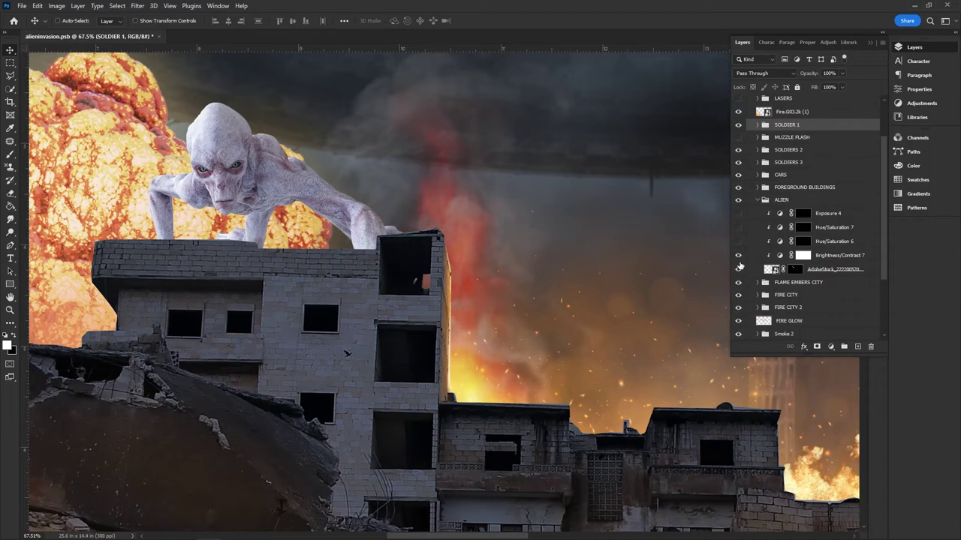
pyautogui.click(739, 257)
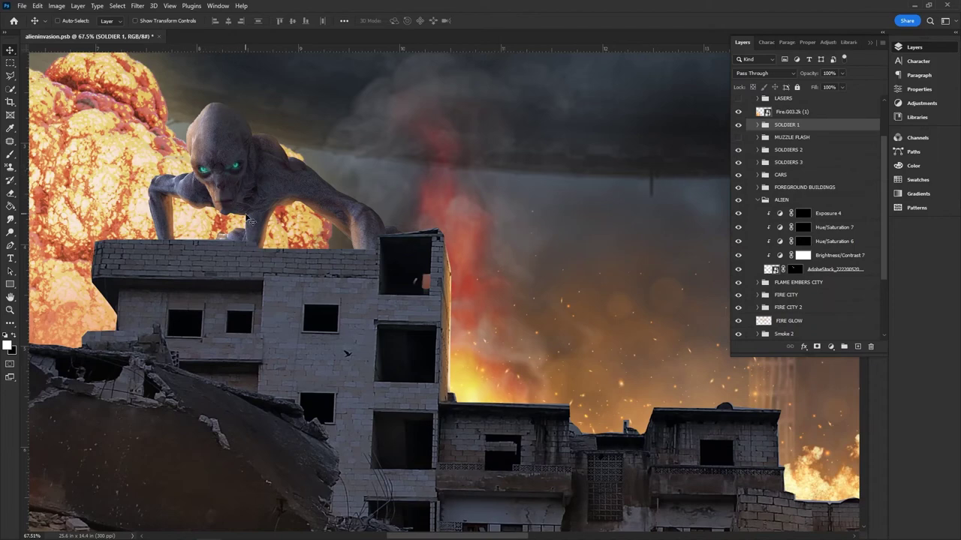
pyautogui.scroll(-2, 274, 232)
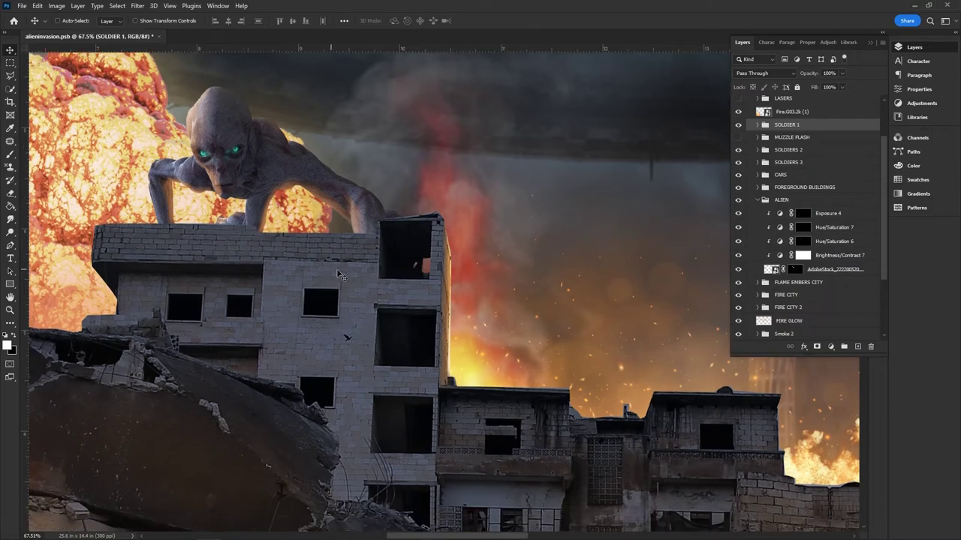
pyautogui.scroll(-5, 358, 306)
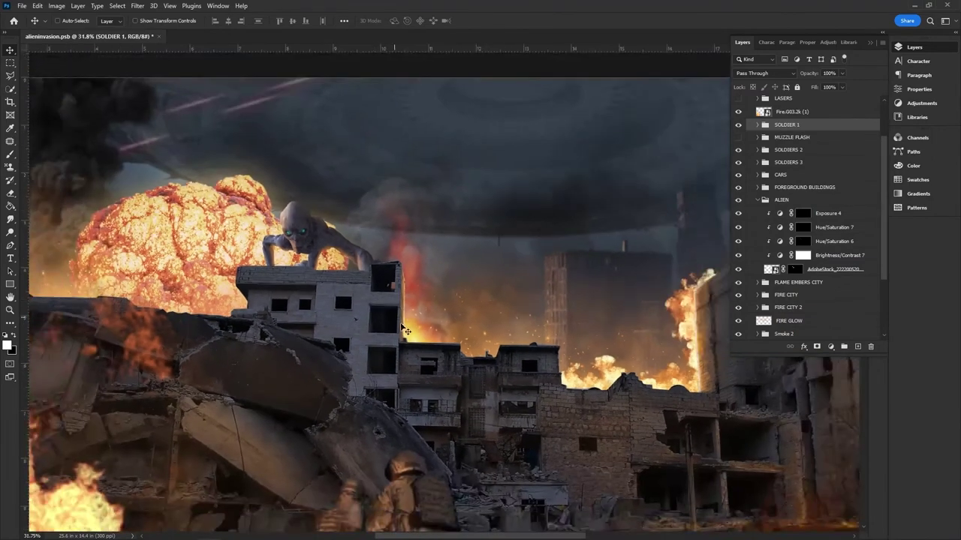
pyautogui.scroll(-1, 411, 332)
pyautogui.scroll(-1, 412, 332)
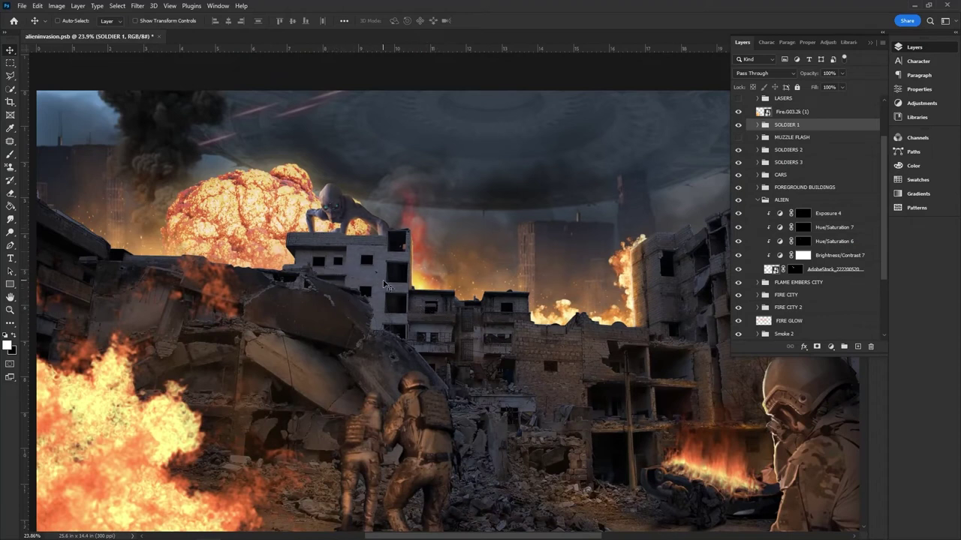
# Step: Collapse the ALIEN group
pyautogui.scroll(2, 765, 161)
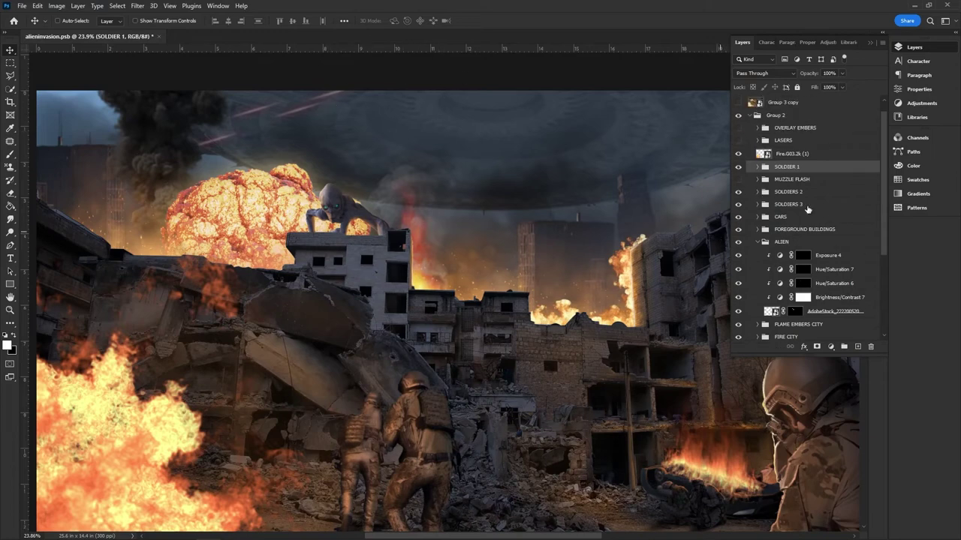
pyautogui.scroll(-2, 807, 209)
pyautogui.click(757, 215)
pyautogui.scroll(-2, 768, 237)
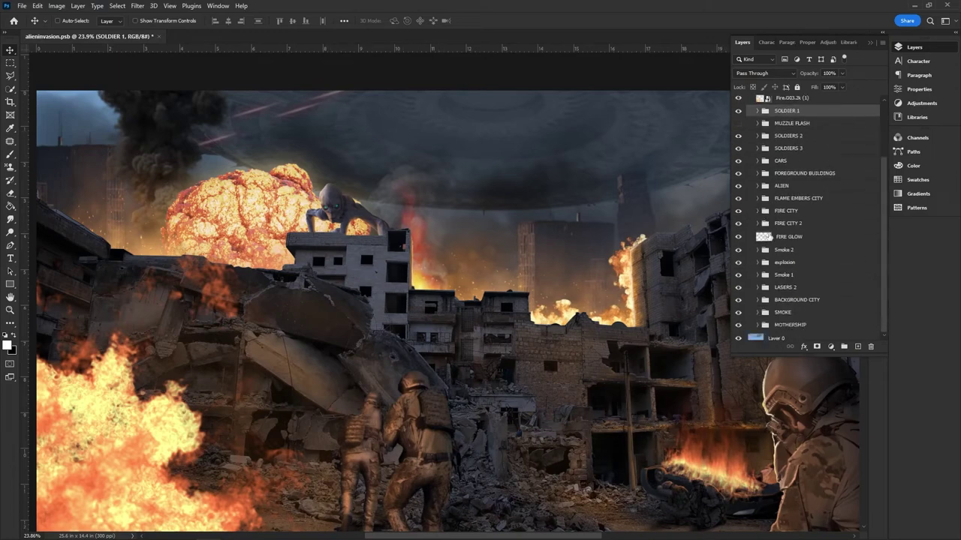
# Step: Hide the LASERS 2 group, examine the scene without its beams, and show and select the group again
pyautogui.scroll(-1, 770, 237)
pyautogui.click(739, 284)
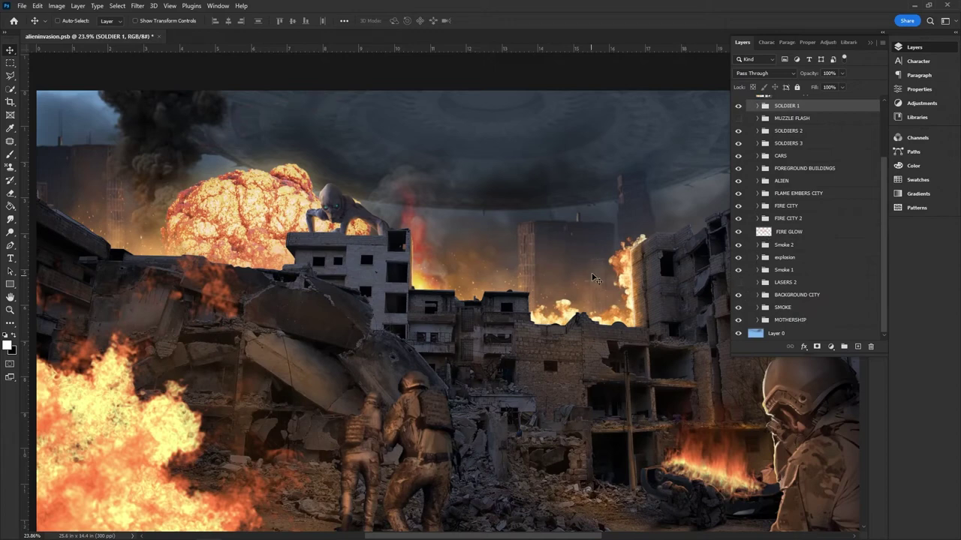
pyautogui.scroll(-1, 590, 263)
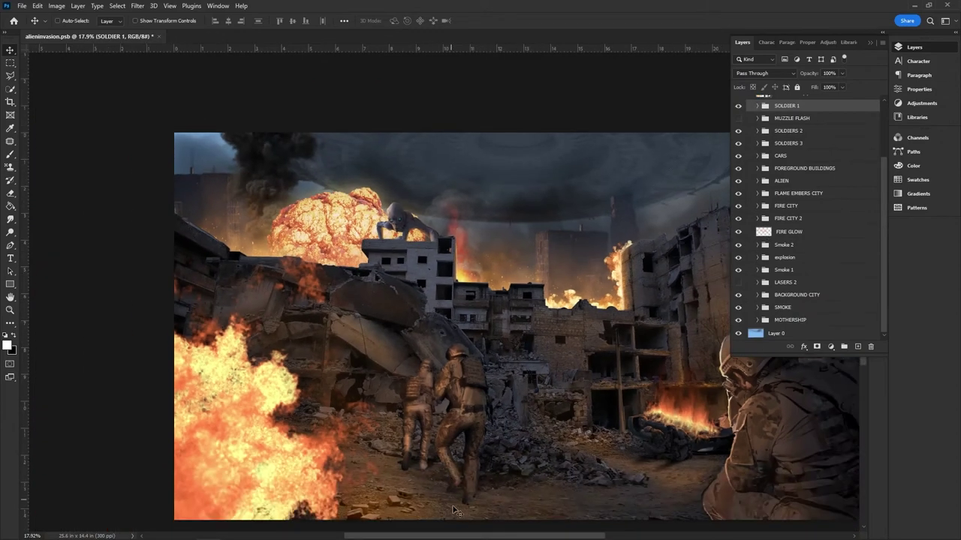
pyautogui.moveTo(461, 534); pyautogui.dragTo(582, 530)
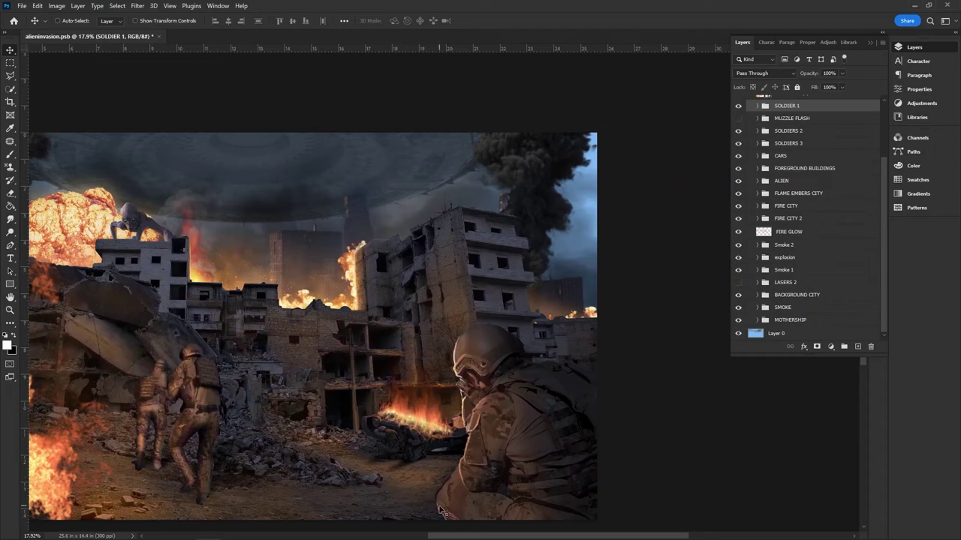
pyautogui.moveTo(466, 535); pyautogui.dragTo(413, 510)
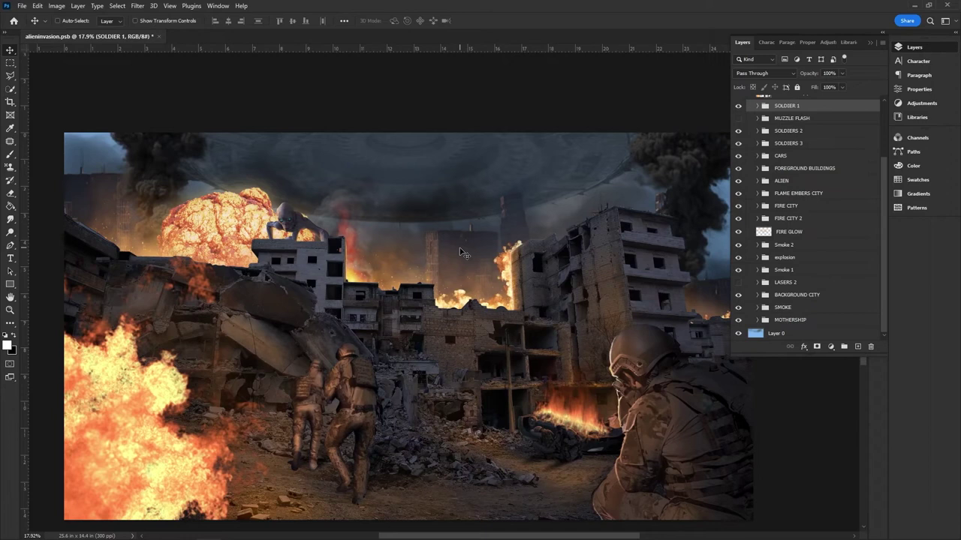
pyautogui.click(738, 282)
pyautogui.click(760, 283)
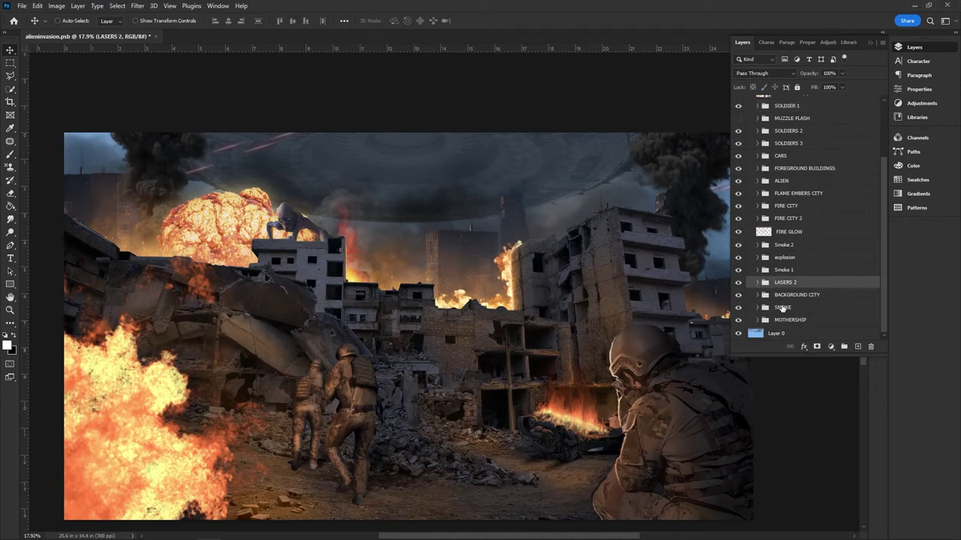
# Step: Open a LASERS 2 laser smart object, compare its beams with and without Outer Glow, and close its document
pyautogui.click(756, 282)
pyautogui.scroll(-3, 786, 286)
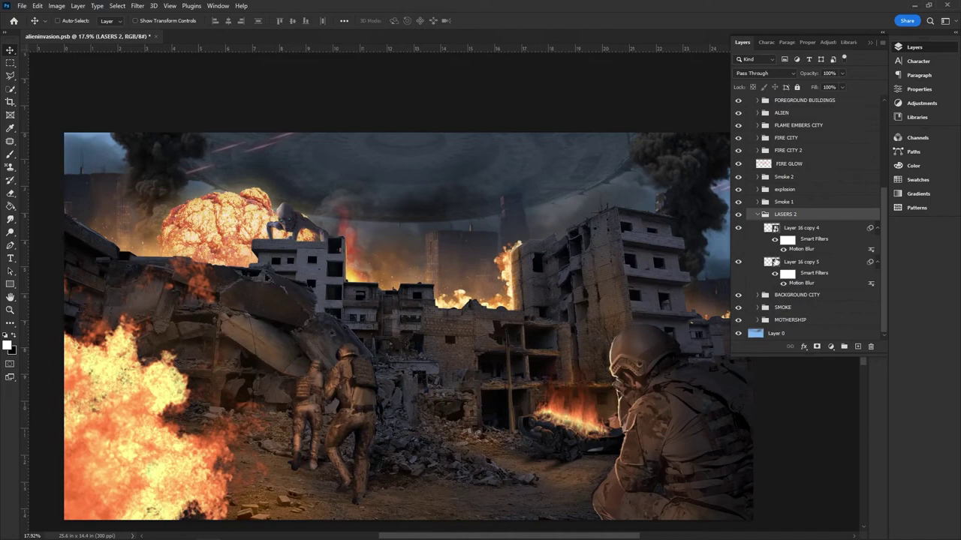
pyautogui.doubleClick(772, 263)
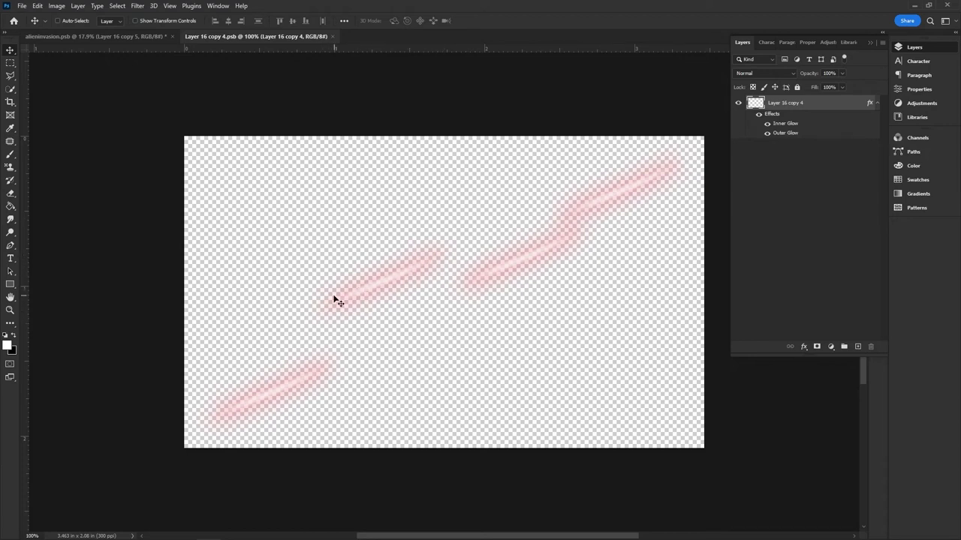
pyautogui.click(767, 134)
pyautogui.click(768, 133)
pyautogui.click(767, 133)
pyautogui.click(767, 134)
pyautogui.click(337, 36)
pyautogui.click(440, 205)
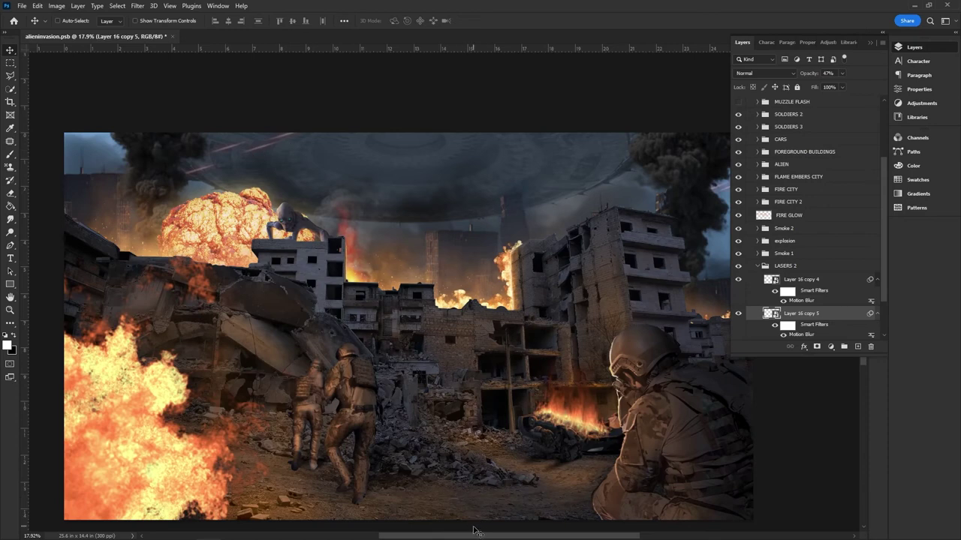
# Step: Collapse the LASERS 2 group and make the LASERS group visible across the sky
pyautogui.moveTo(475, 530)
pyautogui.mouseDown()
pyautogui.moveTo(568, 534)
pyautogui.moveTo(474, 534)
pyautogui.mouseUp()
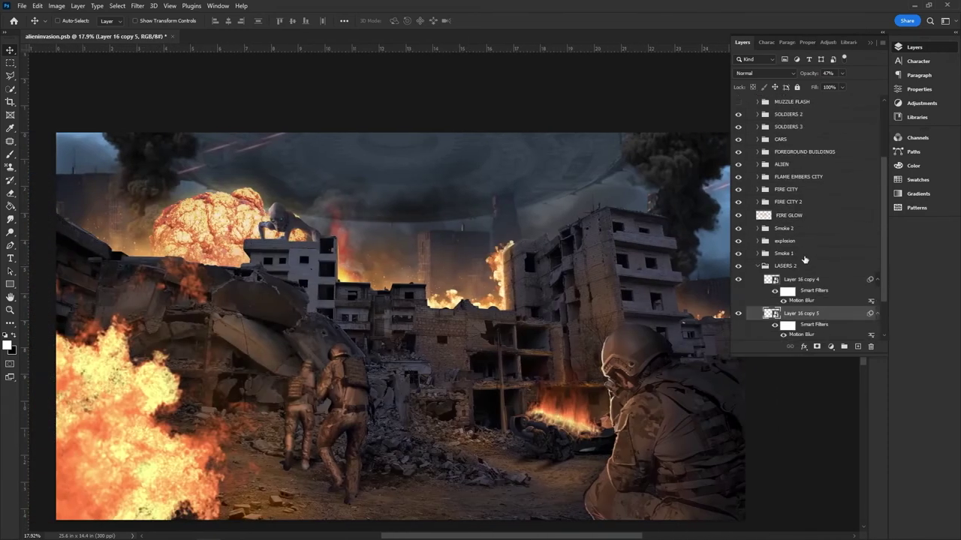
pyautogui.scroll(-2, 804, 259)
pyautogui.click(759, 223)
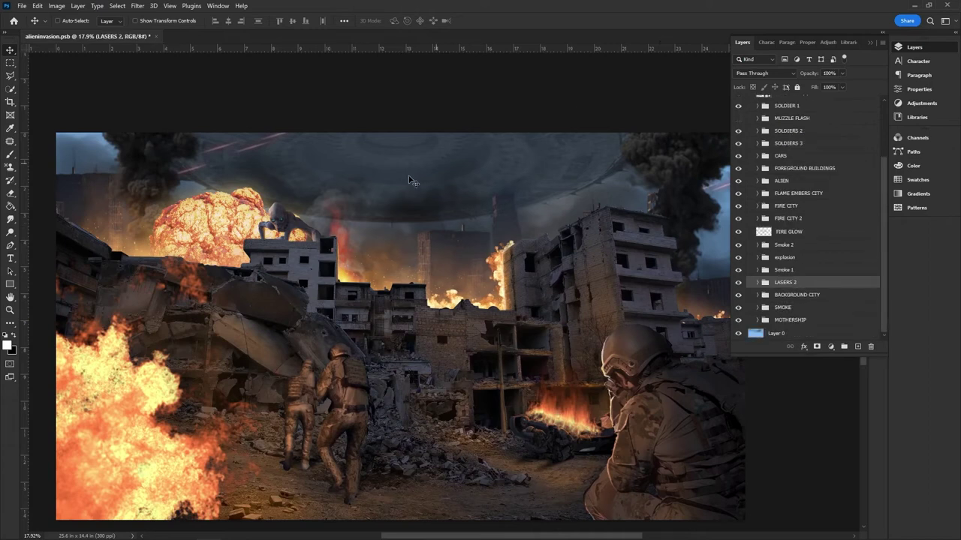
pyautogui.scroll(3, 832, 197)
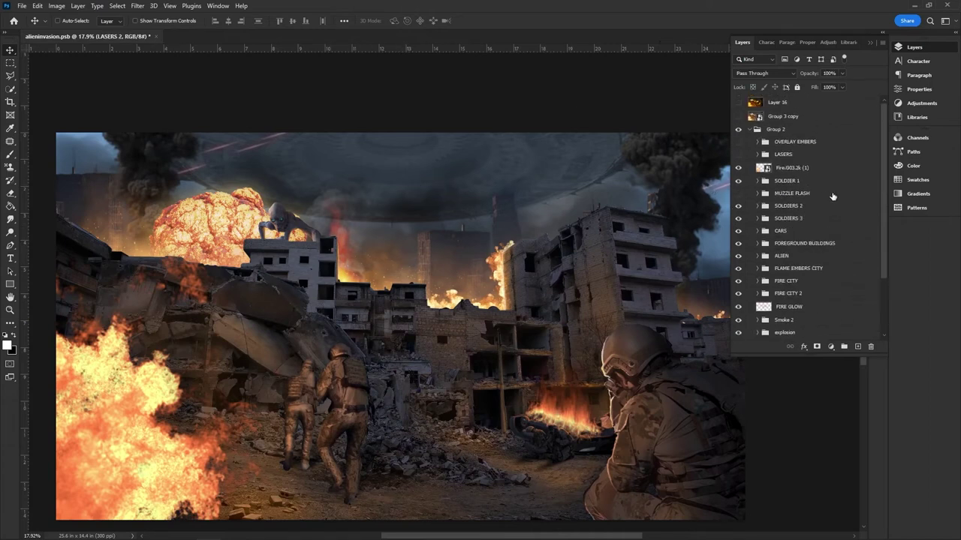
pyautogui.click(738, 154)
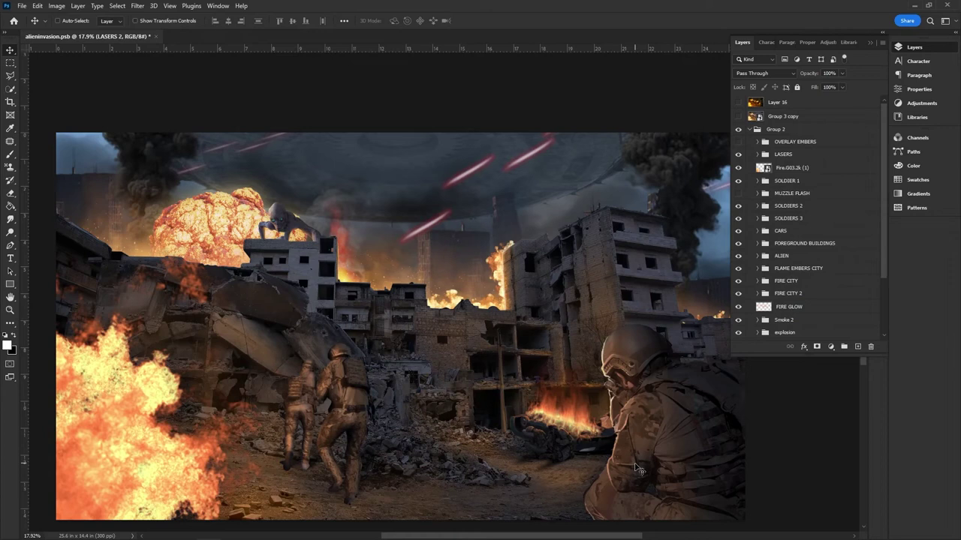
# Step: Expand and show the MUZZLE FLASH group, and examine the source image of its Short Muzzle Flash smart object
pyautogui.click(756, 194)
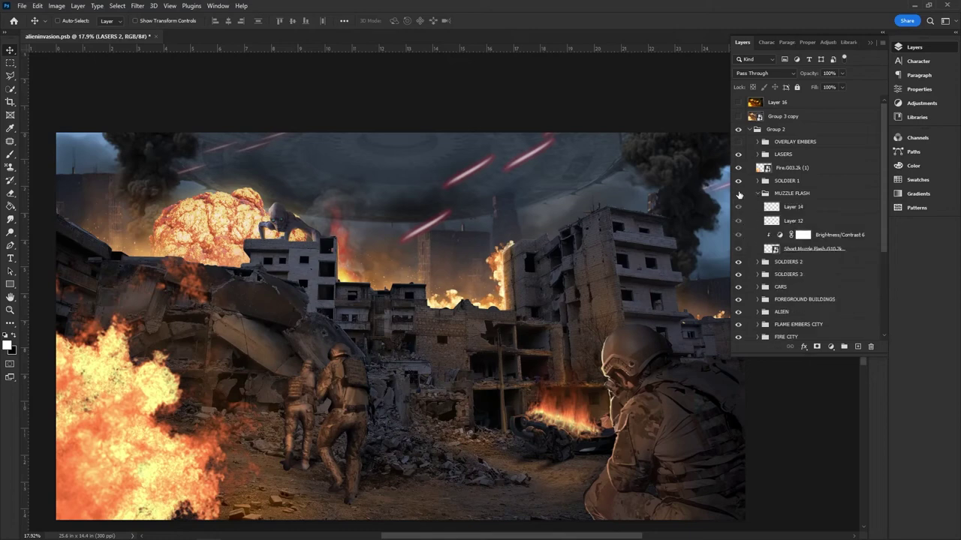
pyautogui.click(739, 194)
pyautogui.scroll(-1, 773, 259)
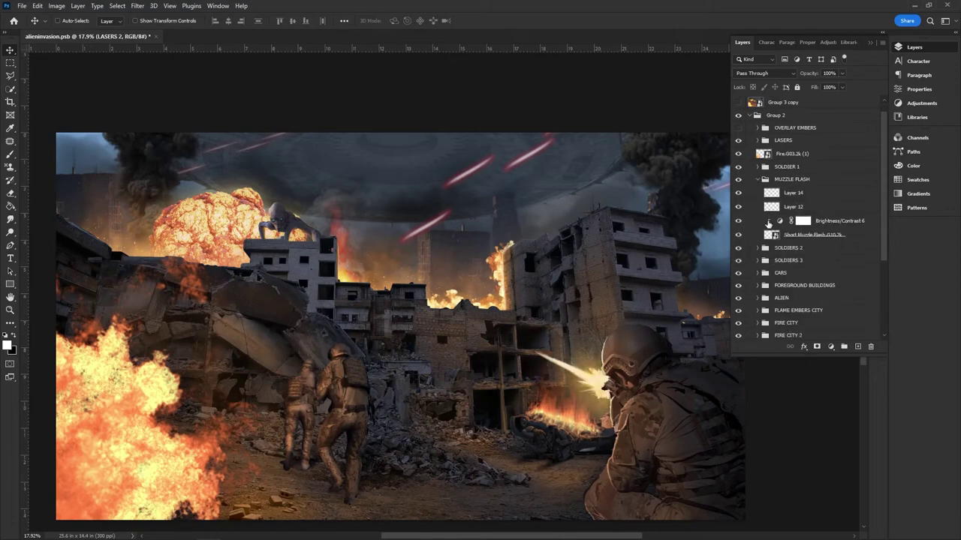
pyautogui.doubleClick(770, 234)
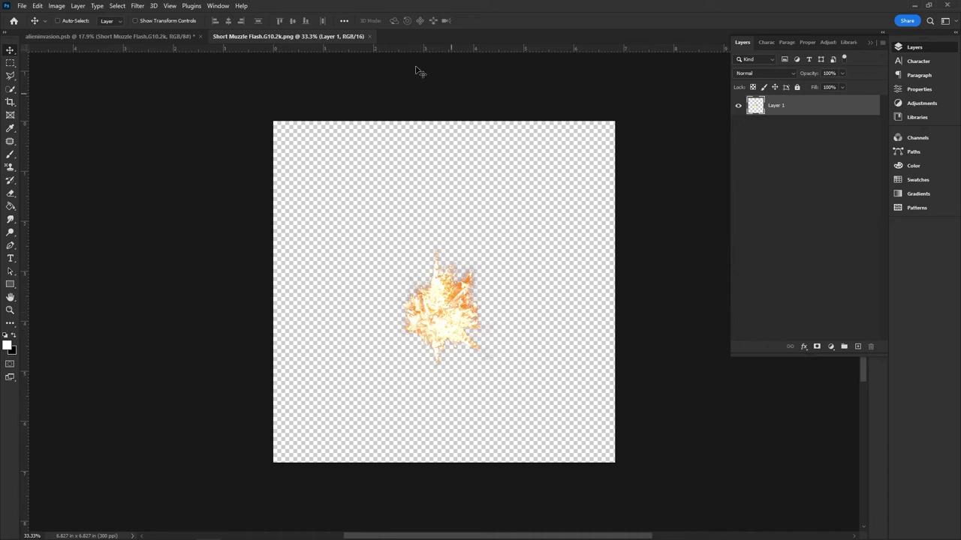
pyautogui.click(369, 36)
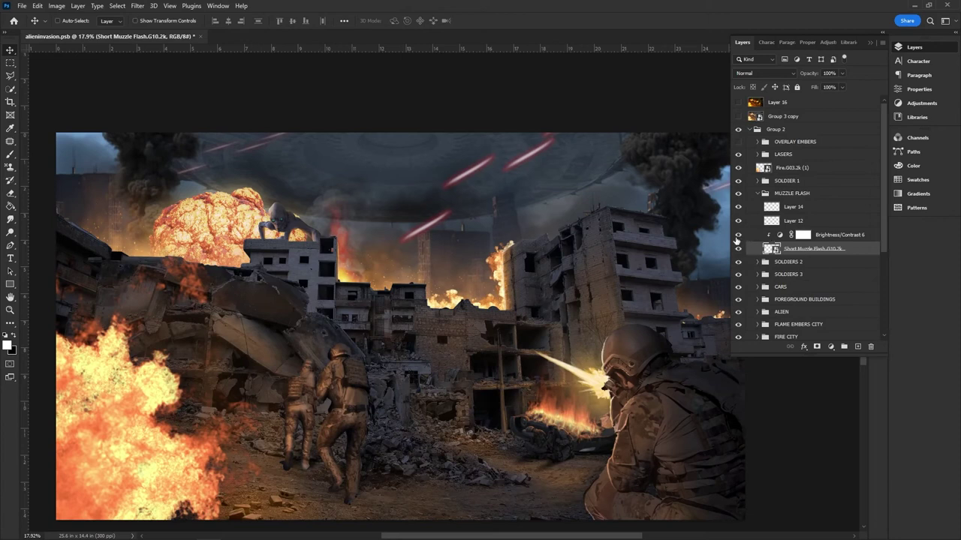
# Step: Hide the layers above Short Muzzle Flash and reveal Brightness/Contrast 6, Layer 12 and Layer 14 again to compare their effects
pyautogui.moveTo(738, 235); pyautogui.dragTo(743, 196)
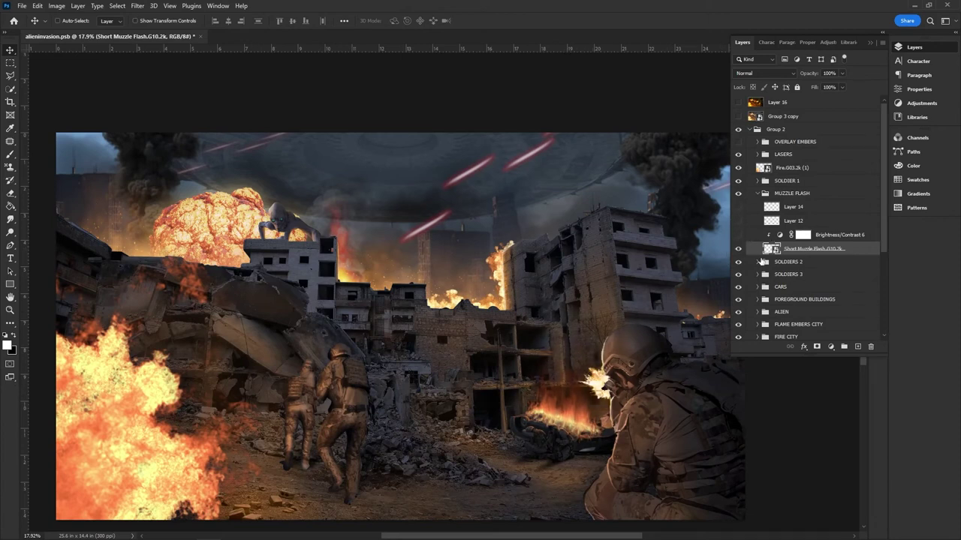
pyautogui.click(738, 235)
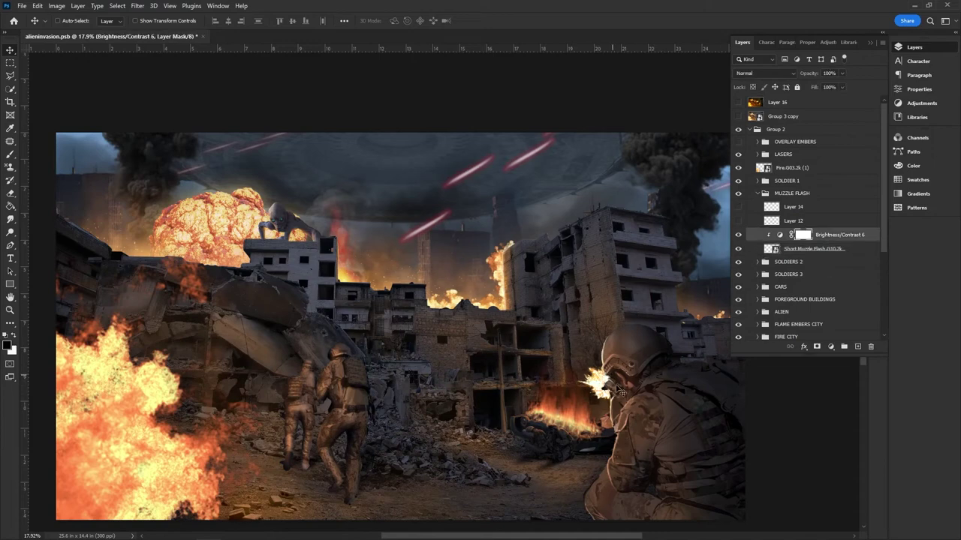
pyautogui.click(738, 235)
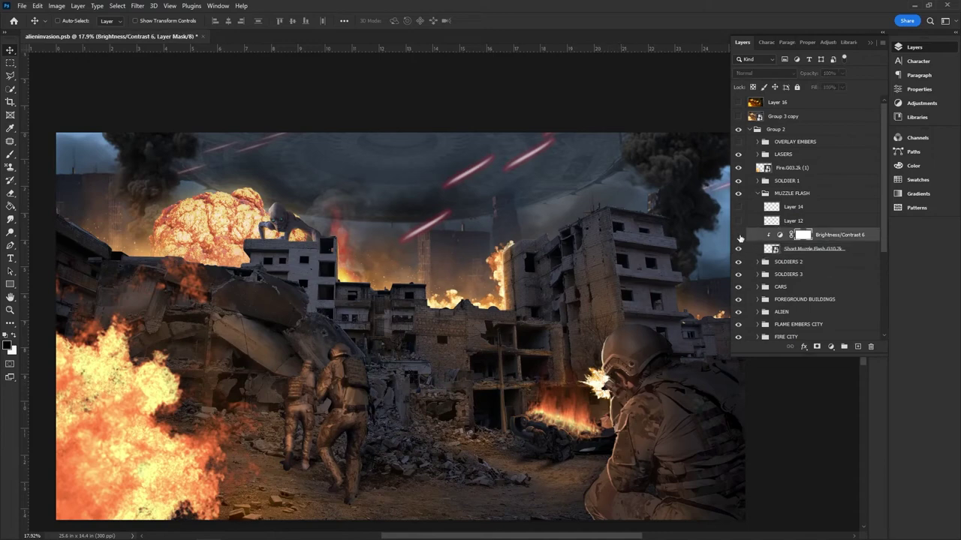
pyautogui.click(738, 235)
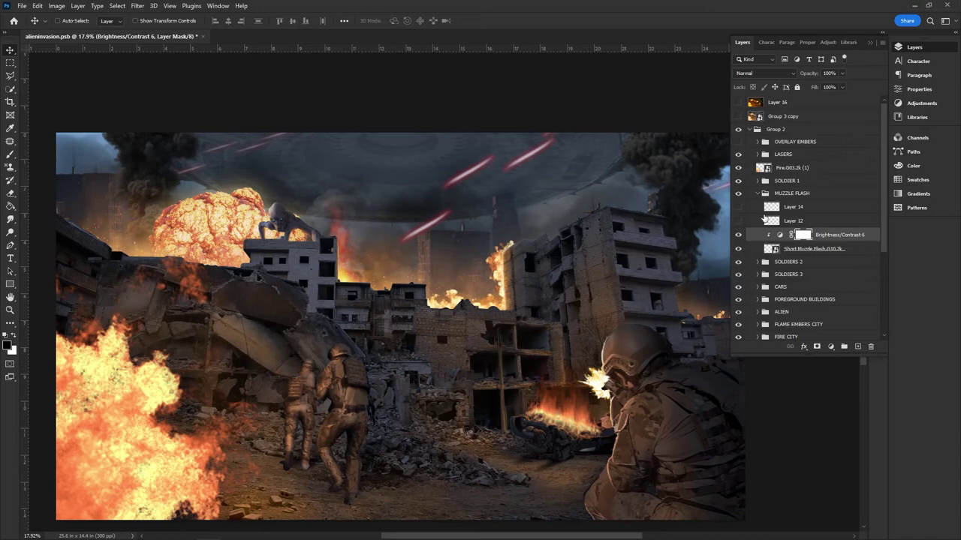
pyautogui.click(738, 221)
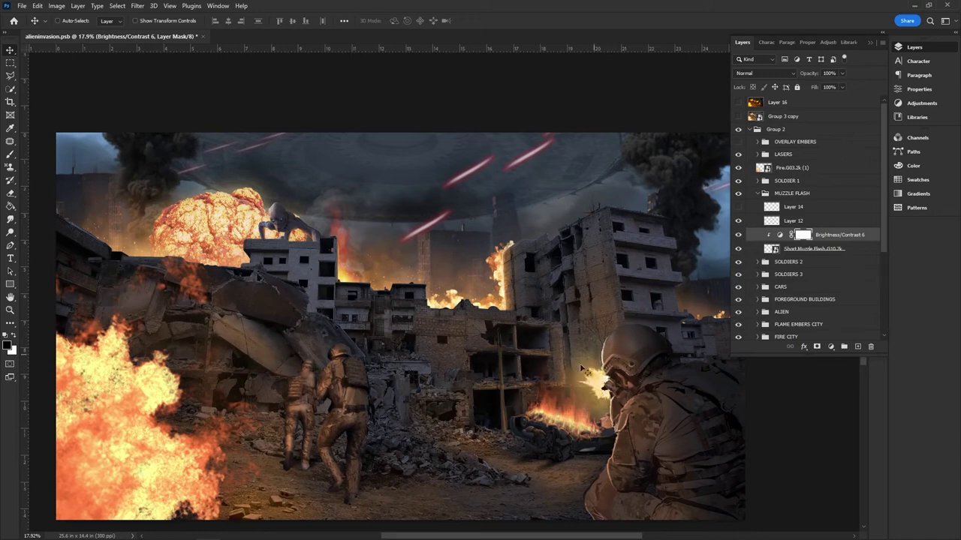
pyautogui.click(738, 209)
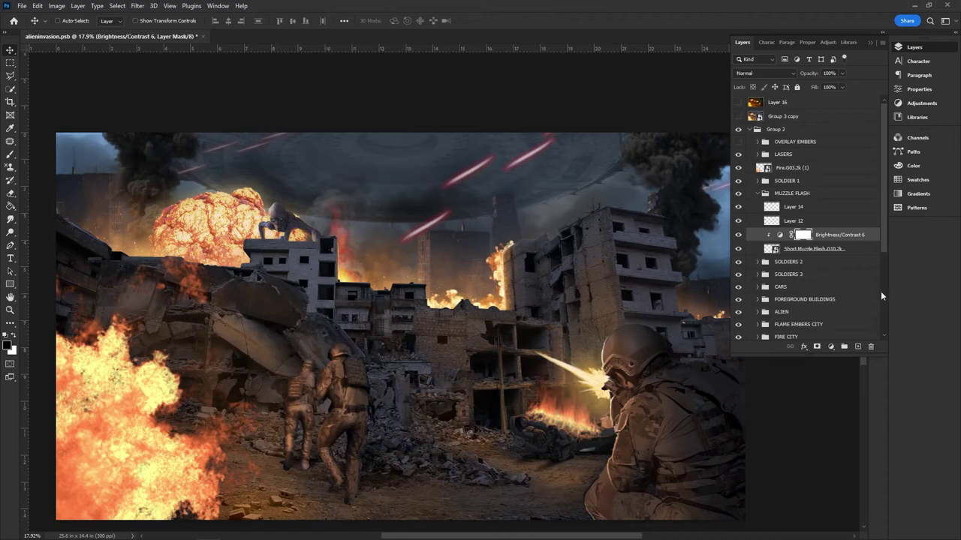
# Step: Collapse the MUZZLE FLASH group and make the OVERLAY EMBERS group visible over the scene
pyautogui.click(758, 193)
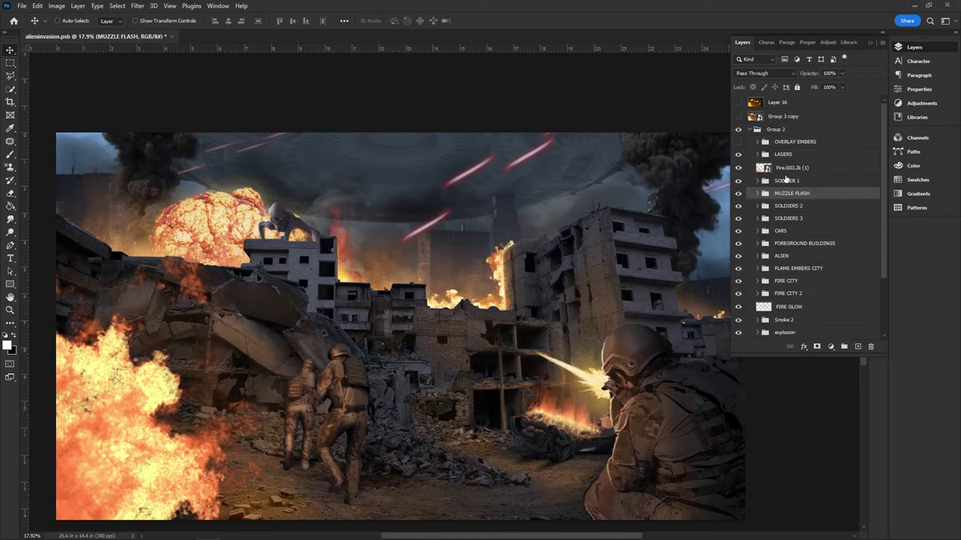
pyautogui.scroll(-3, 785, 179)
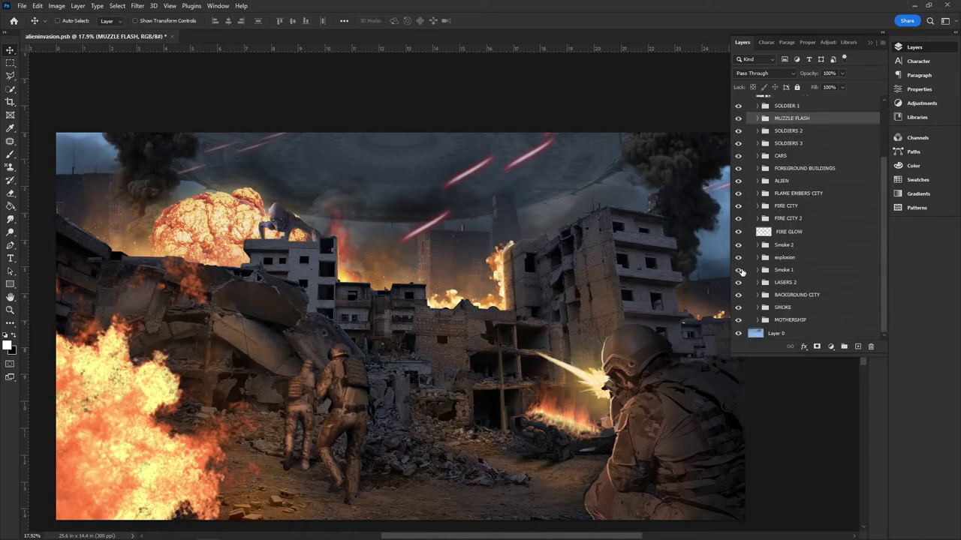
pyautogui.scroll(3, 744, 150)
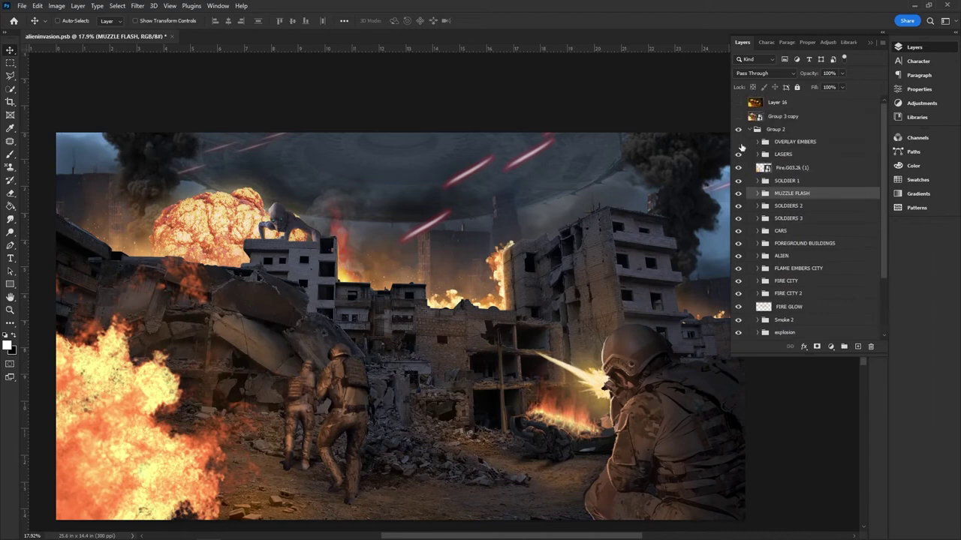
pyautogui.click(738, 142)
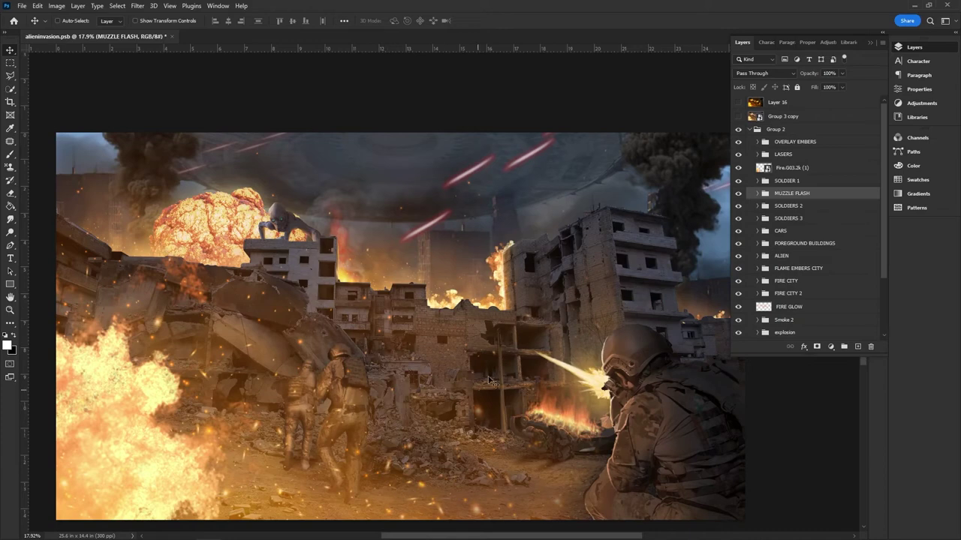
# Step: Collapse and hide Group 2, and show and select the Group 3 copy smart object in its place
pyautogui.click(748, 129)
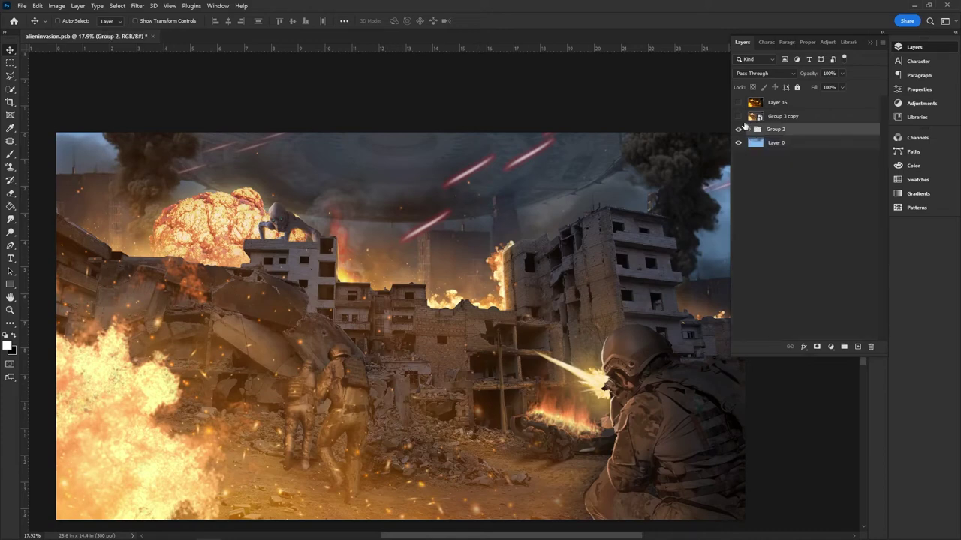
pyautogui.click(739, 130)
pyautogui.click(739, 116)
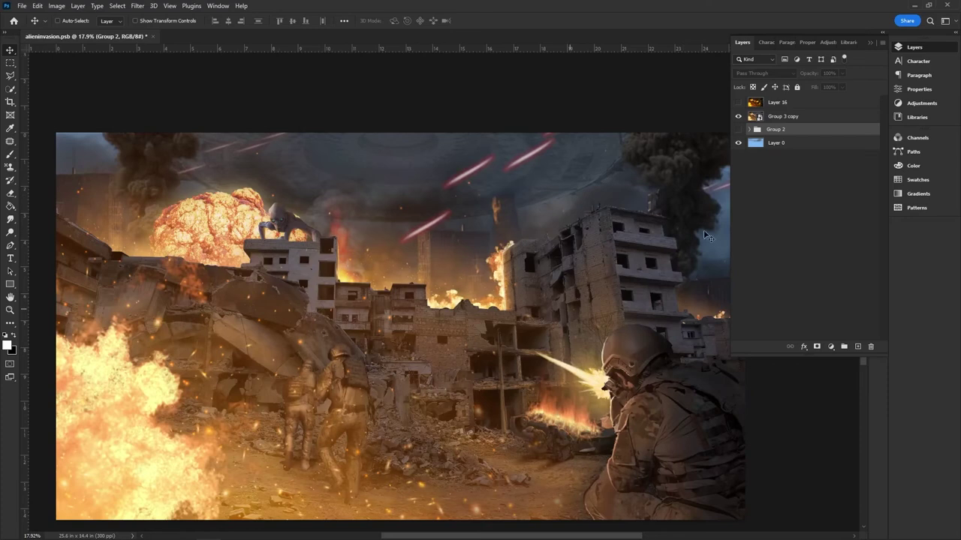
pyautogui.click(781, 116)
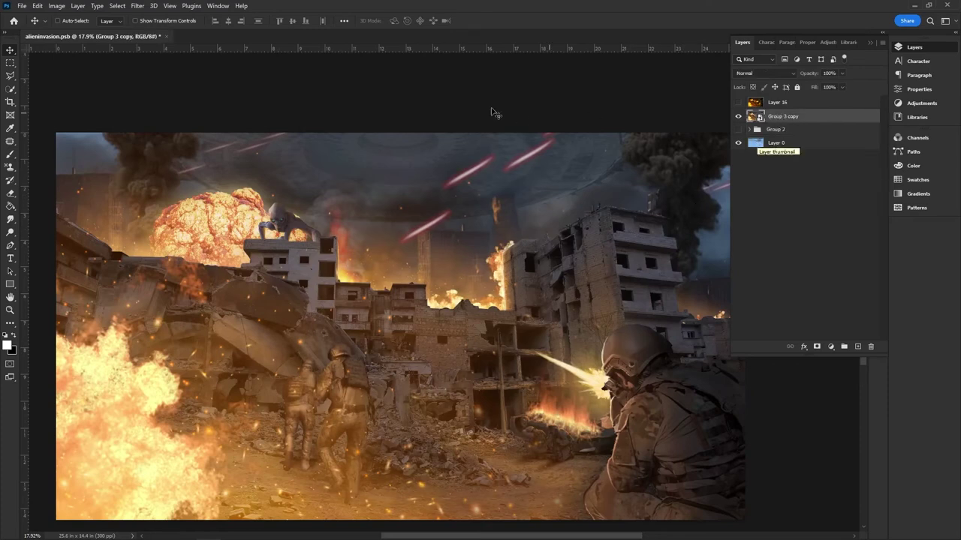
pyautogui.click(138, 5)
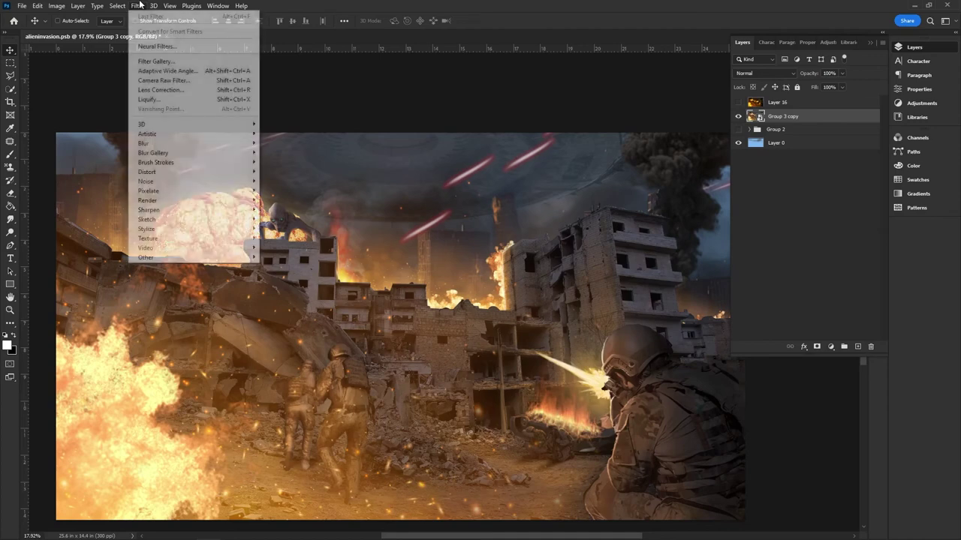
pyautogui.click(180, 82)
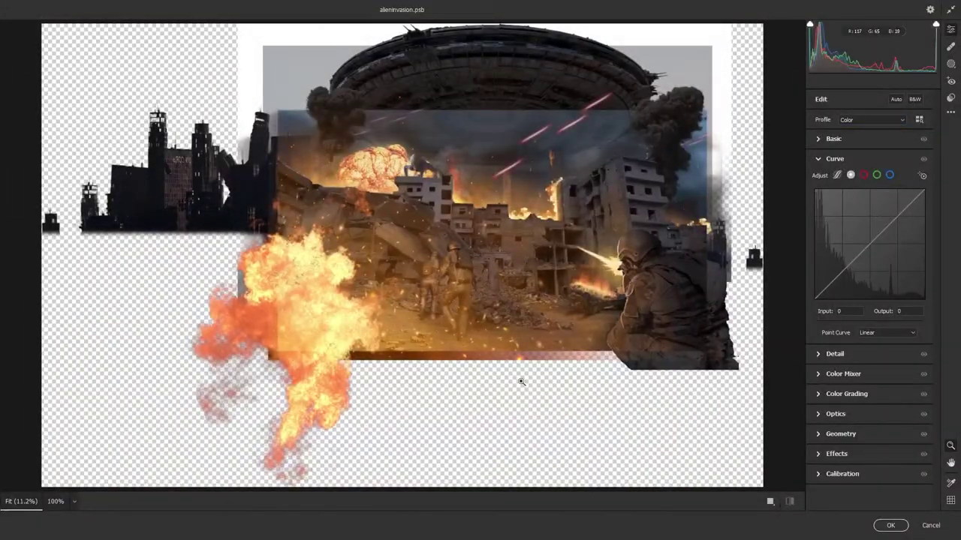
pyautogui.click(931, 525)
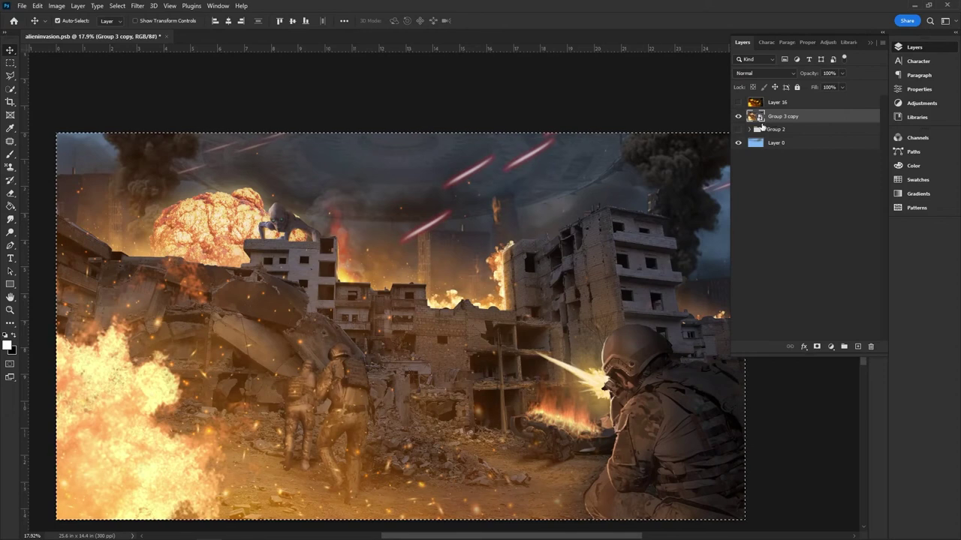
# Step: Load Group 3 copy's outline as a selection, paste a merged copy of it as a new layer, and hide Group 3 copy
pyautogui.keyDown('ctrl'); pyautogui.click(760, 119); pyautogui.keyUp('ctrl')
pyautogui.scroll(-2, 475, 236)
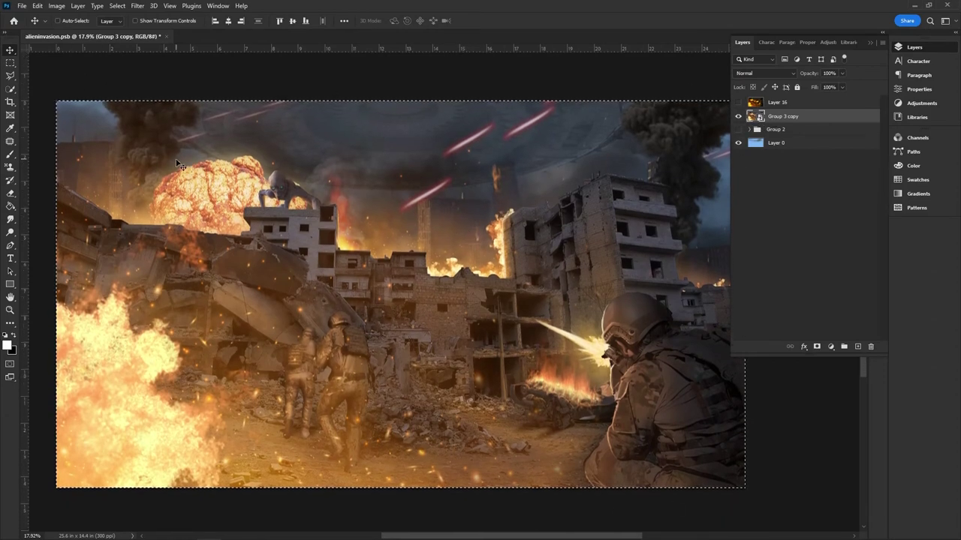
pyautogui.press('ctrl')
pyautogui.hotkey('ctrl', 'shift', 'c')
pyautogui.hotkey('ctrl', 'v')
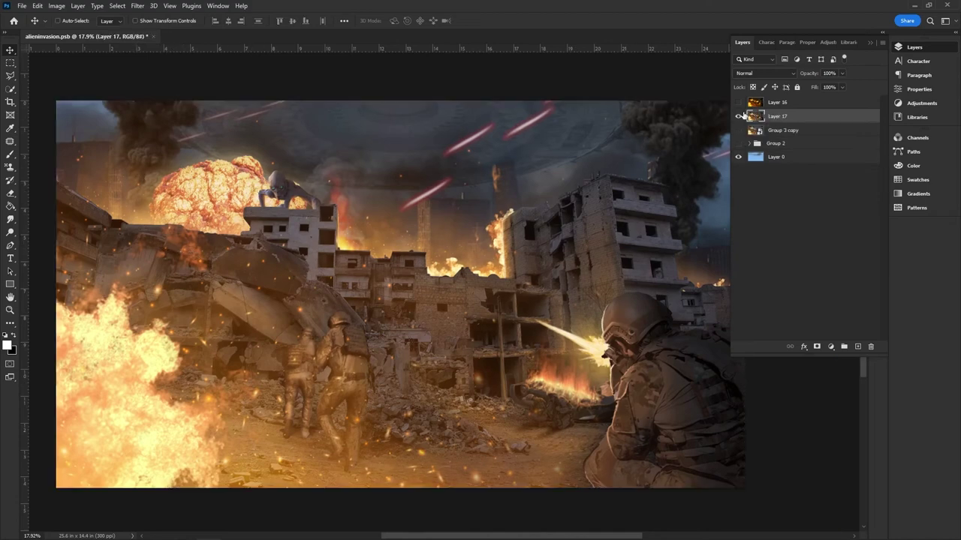
# Step: Open the Camera Raw Filter on Layer 17 and warm the white balance to a Temperature of +19
pyautogui.click(140, 5)
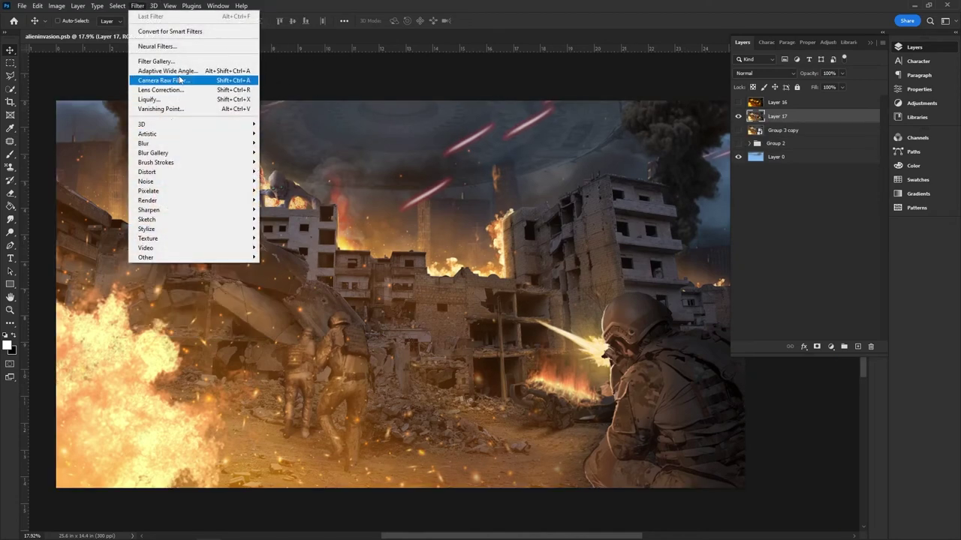
pyautogui.click(160, 89)
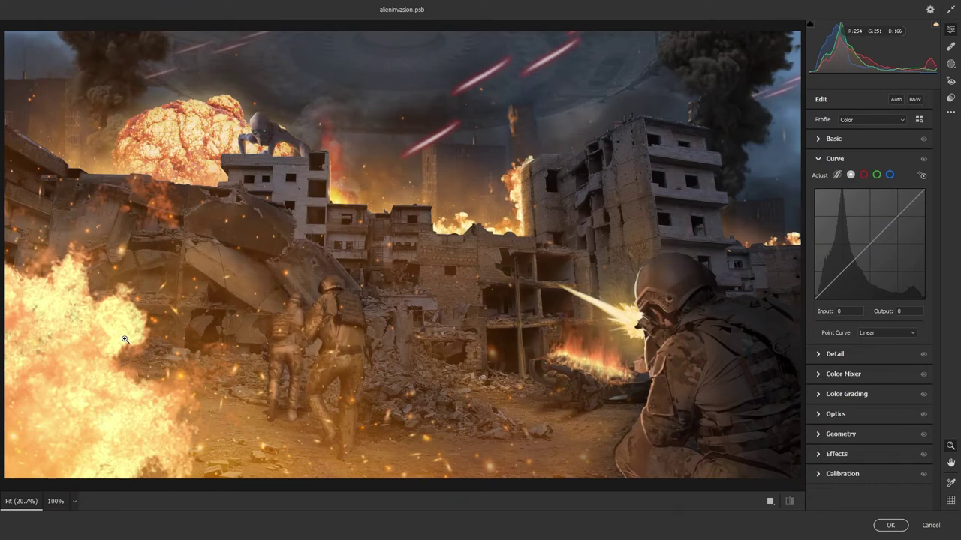
pyautogui.click(827, 139)
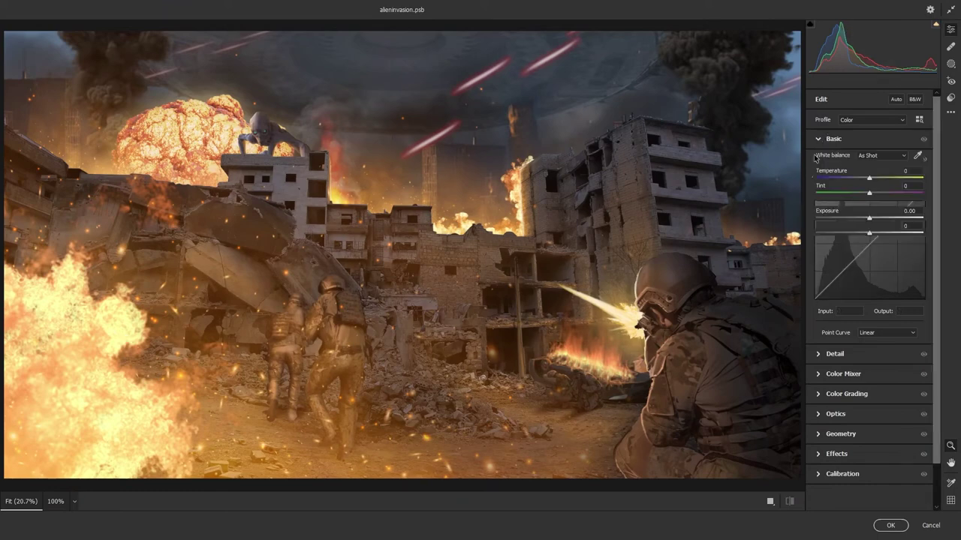
pyautogui.moveTo(870, 178); pyautogui.dragTo(882, 180)
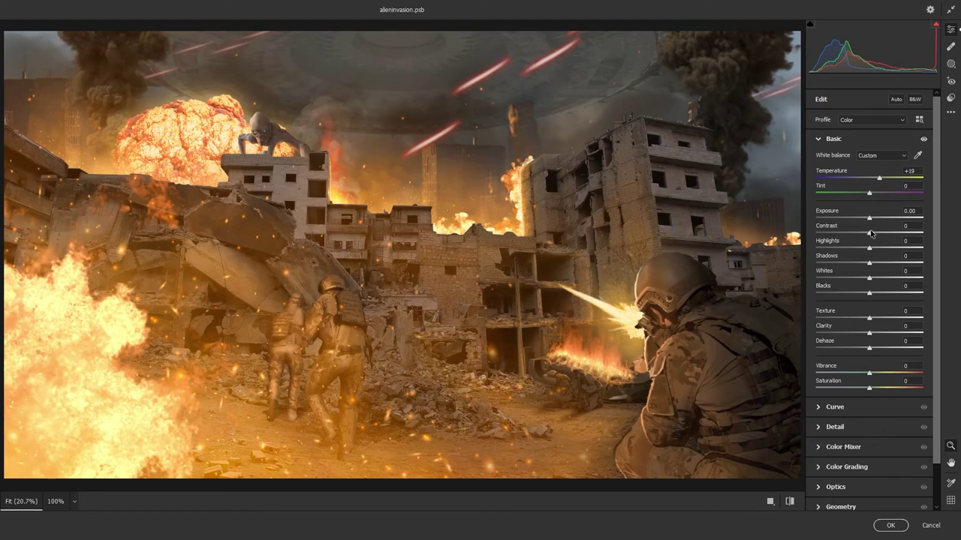
# Step: Set Contrast to +29, Highlights to +48 and Shadows to -24 in the basic adjustments
pyautogui.moveTo(871, 234)
pyautogui.mouseDown()
pyautogui.moveTo(893, 234)
pyautogui.moveTo(885, 233)
pyautogui.mouseUp()
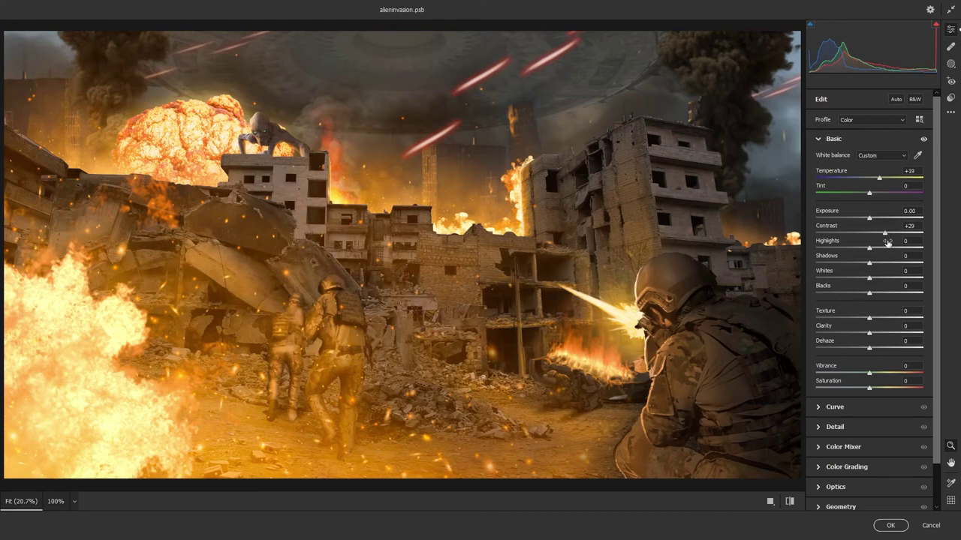
pyautogui.moveTo(872, 251); pyautogui.dragTo(896, 242)
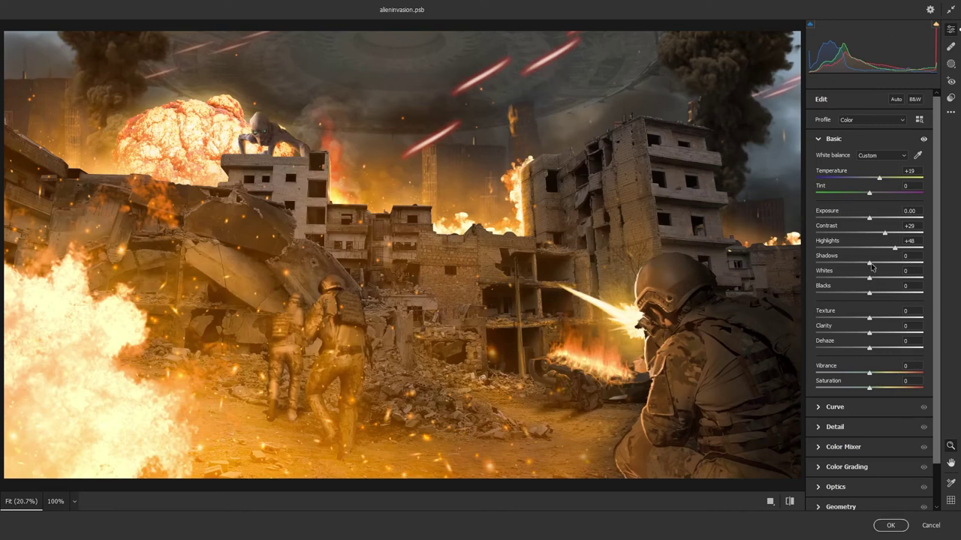
pyautogui.moveTo(870, 266)
pyautogui.mouseDown()
pyautogui.moveTo(850, 255)
pyautogui.moveTo(858, 252)
pyautogui.mouseUp()
# Step: Set Texture to +12 and raise Clarity slightly, finishing the basic adjustments
pyautogui.moveTo(870, 318)
pyautogui.mouseDown()
pyautogui.moveTo(888, 320)
pyautogui.moveTo(876, 319)
pyautogui.mouseUp()
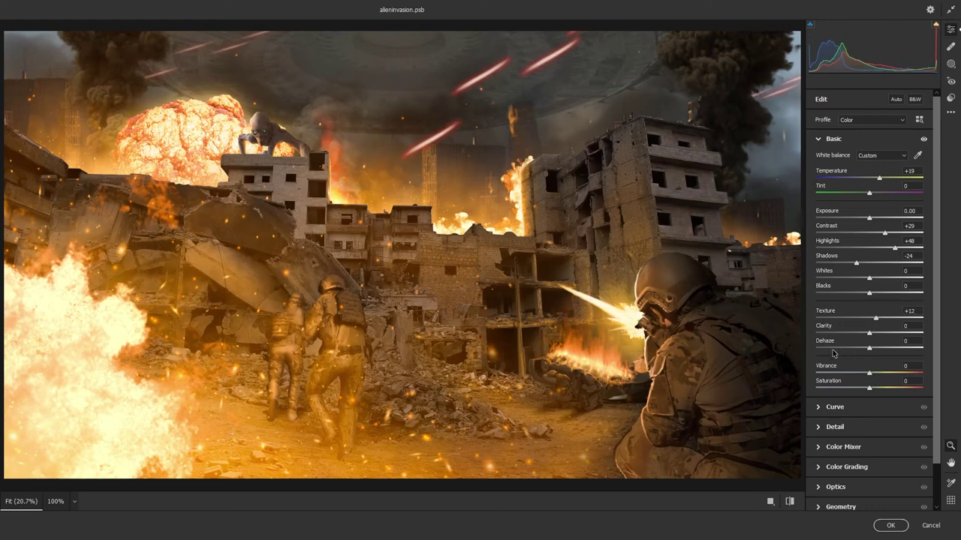
pyautogui.moveTo(868, 333); pyautogui.dragTo(875, 372)
pyautogui.scroll(-2, 852, 275)
pyautogui.scroll(2, 832, 180)
pyautogui.click(819, 140)
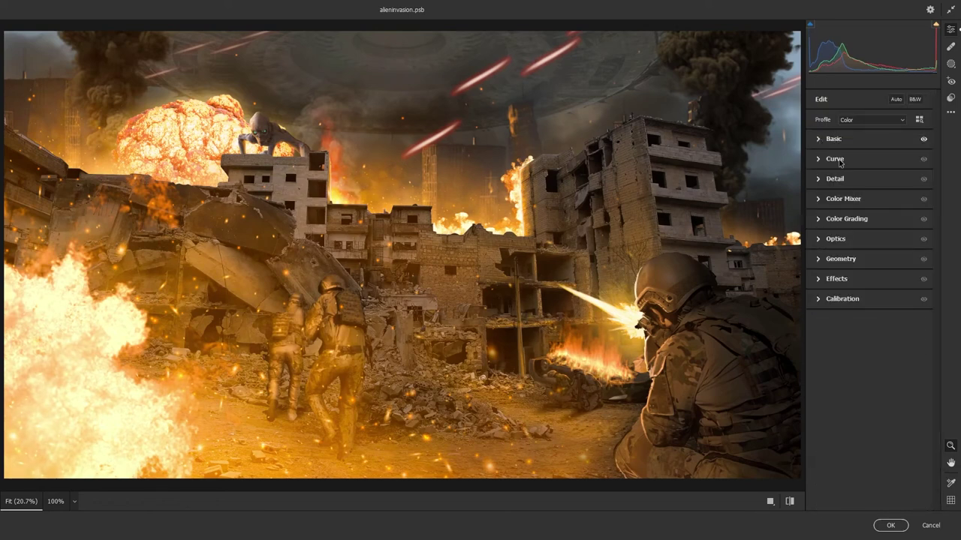
# Step: Darken the midtones on the overall point curve with a point at input 96, output 85
pyautogui.click(819, 159)
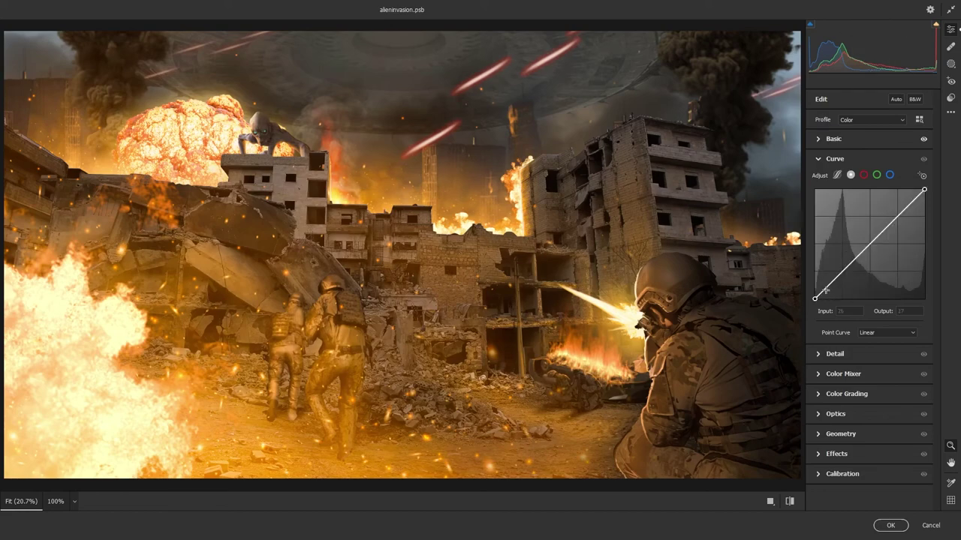
pyautogui.moveTo(826, 290); pyautogui.dragTo(847, 278)
pyautogui.moveTo(855, 264); pyautogui.dragTo(857, 263)
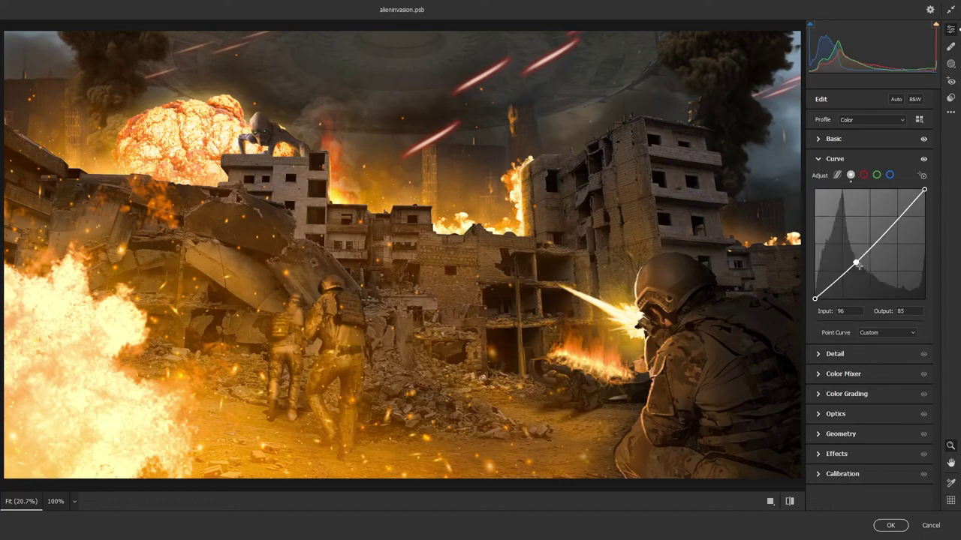
# Step: Raise the red channel curve at input 100 to output 115 and lower the blue channel curve at input 164 to output 150
pyautogui.click(863, 174)
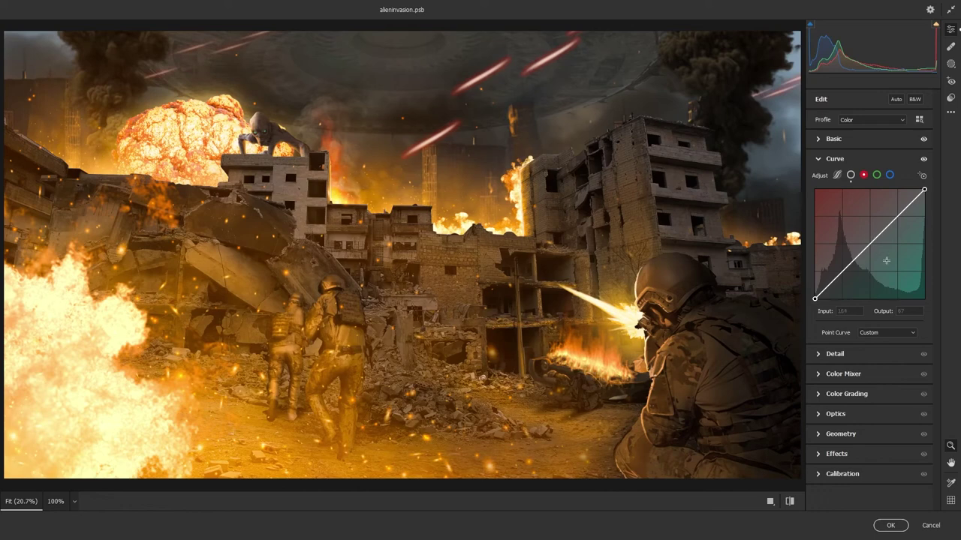
pyautogui.moveTo(874, 240); pyautogui.dragTo(857, 249)
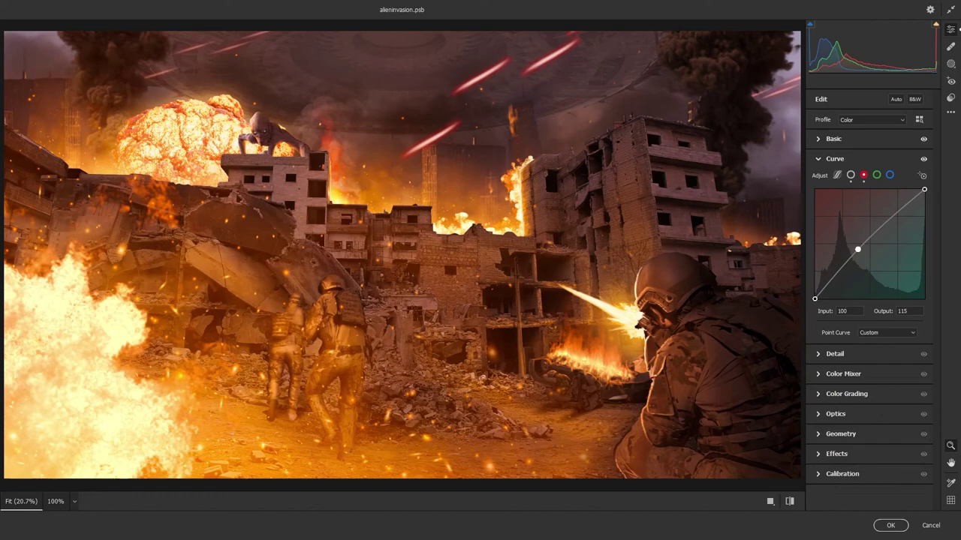
pyautogui.click(890, 175)
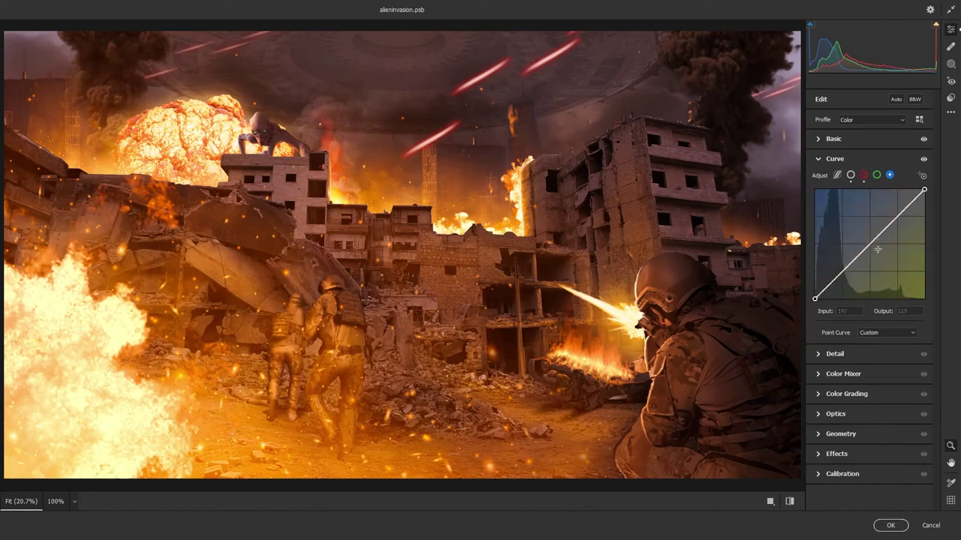
pyautogui.moveTo(872, 238); pyautogui.dragTo(885, 234)
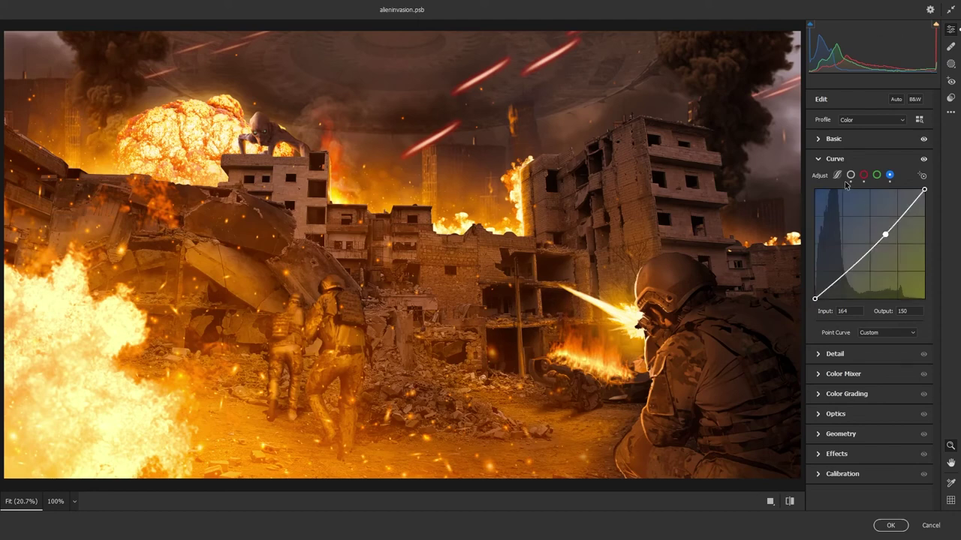
pyautogui.click(817, 159)
# Step: Increase Color Noise Reduction to about a quarter of its range in the detail adjustments
pyautogui.click(825, 183)
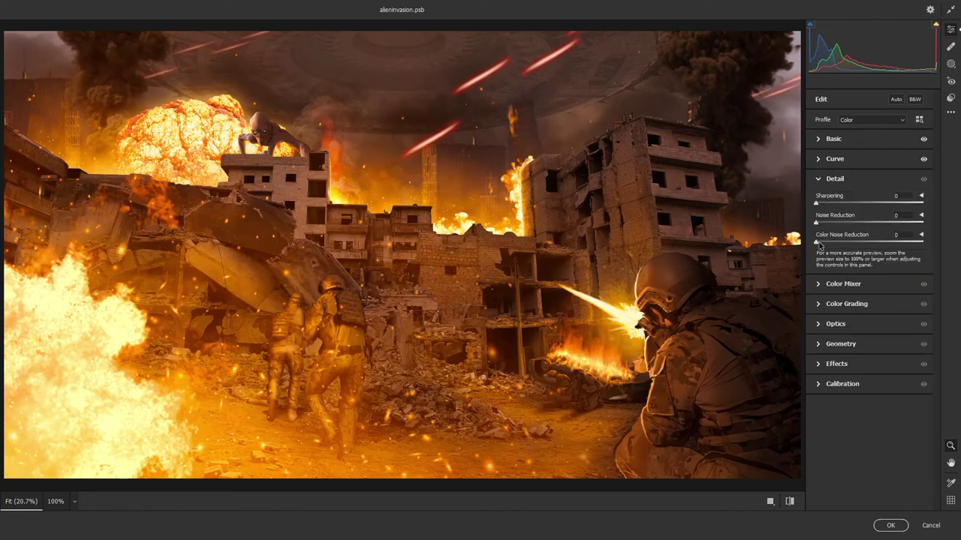
pyautogui.moveTo(816, 242); pyautogui.dragTo(844, 245)
pyautogui.click(823, 178)
# Step: In the Color Mixer, raise the reds' Saturation to +70 and bring their Luminance slightly below neutral
pyautogui.click(818, 201)
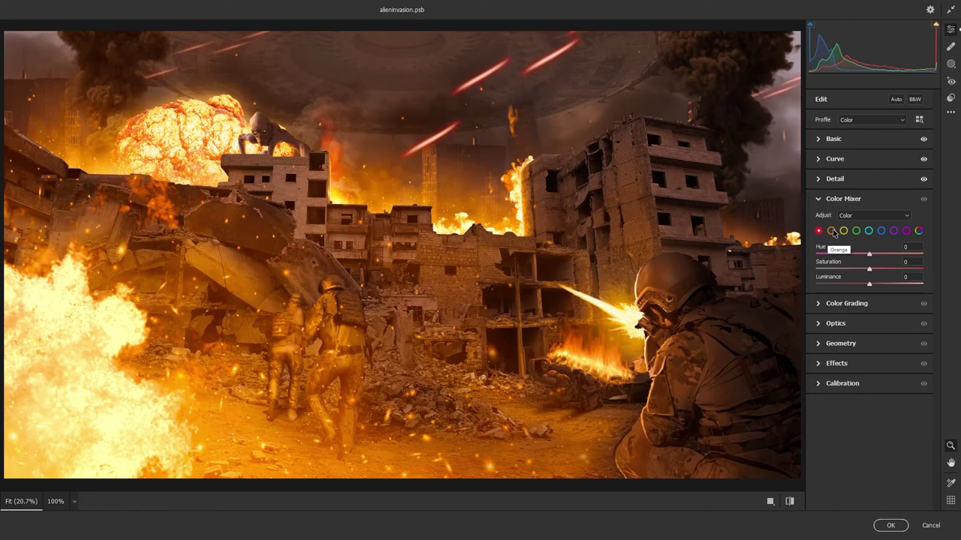
pyautogui.moveTo(869, 286); pyautogui.dragTo(913, 266)
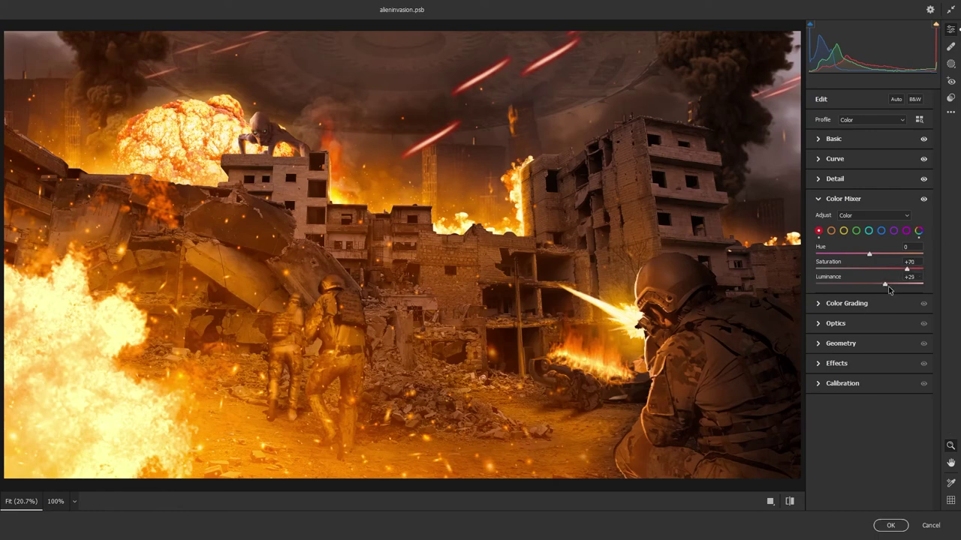
pyautogui.moveTo(888, 290); pyautogui.dragTo(866, 290)
# Step: Set the oranges' Hue to +11 and Luminance to +21 in the Color Mixer
pyautogui.click(831, 231)
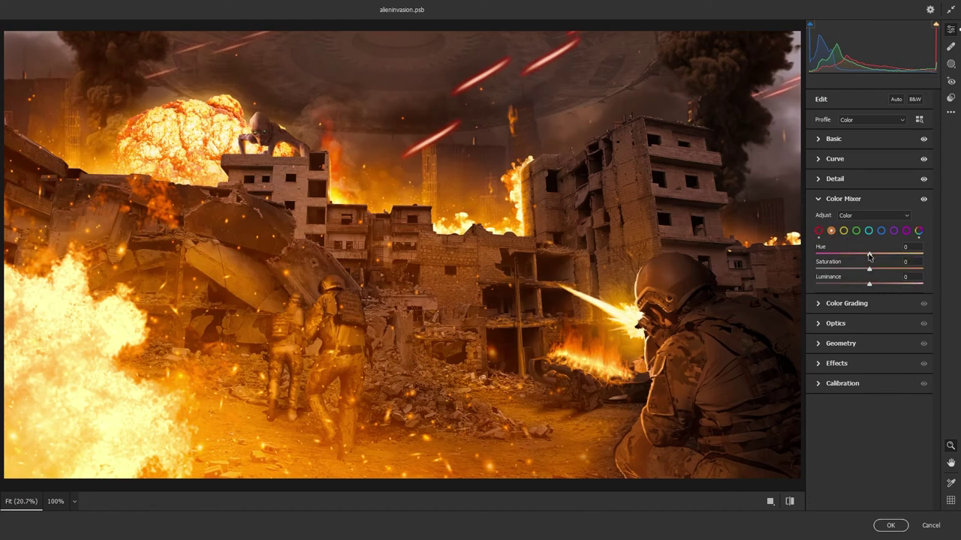
pyautogui.moveTo(869, 257)
pyautogui.mouseDown()
pyautogui.moveTo(897, 257)
pyautogui.moveTo(875, 259)
pyautogui.mouseUp()
pyautogui.moveTo(869, 286); pyautogui.dragTo(885, 283)
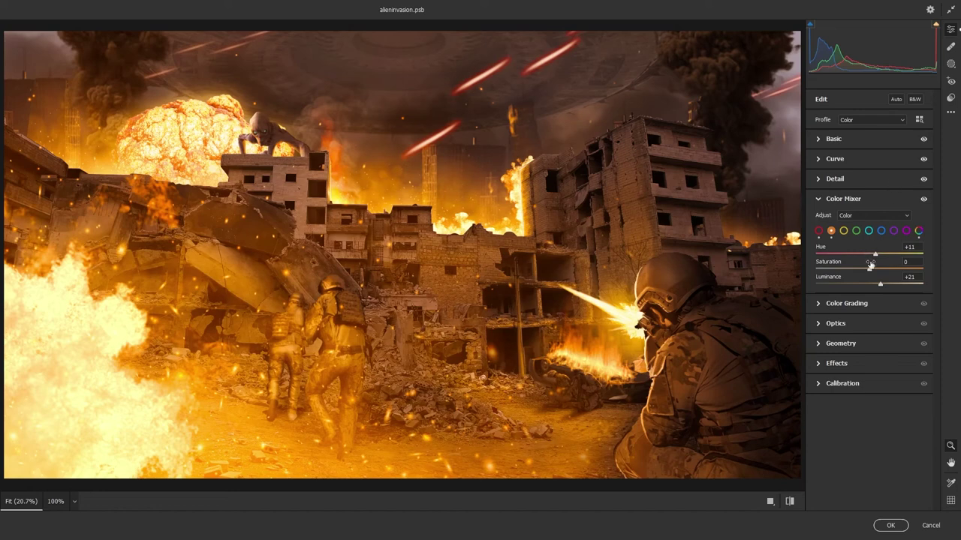
pyautogui.moveTo(869, 271)
pyautogui.mouseDown()
pyautogui.moveTo(887, 271)
pyautogui.moveTo(869, 271)
pyautogui.mouseUp()
# Step: Set the yellows' Hue to -25 and Luminance to +37 in the Color Mixer
pyautogui.click(844, 231)
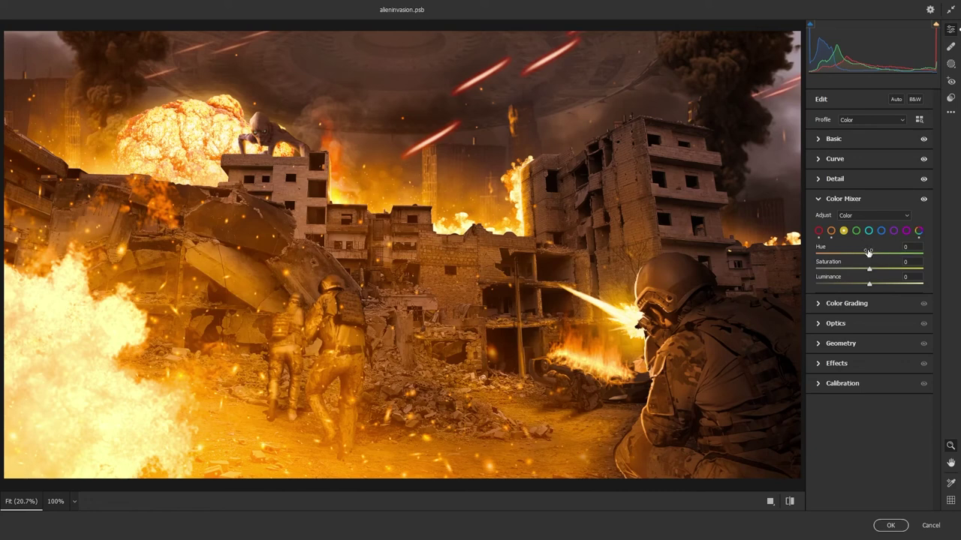
pyautogui.moveTo(870, 256); pyautogui.dragTo(850, 249)
pyautogui.moveTo(869, 284); pyautogui.dragTo(889, 284)
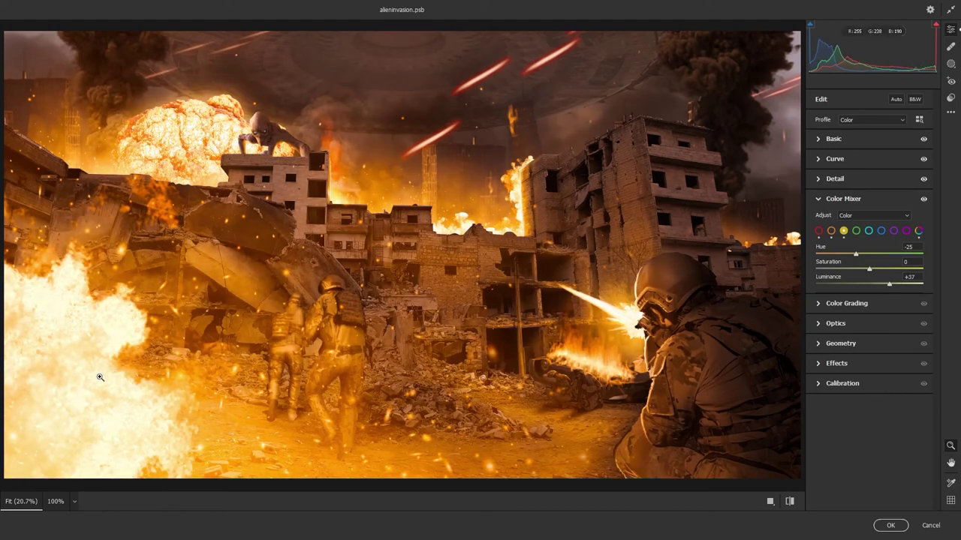
pyautogui.click(822, 203)
pyautogui.click(822, 220)
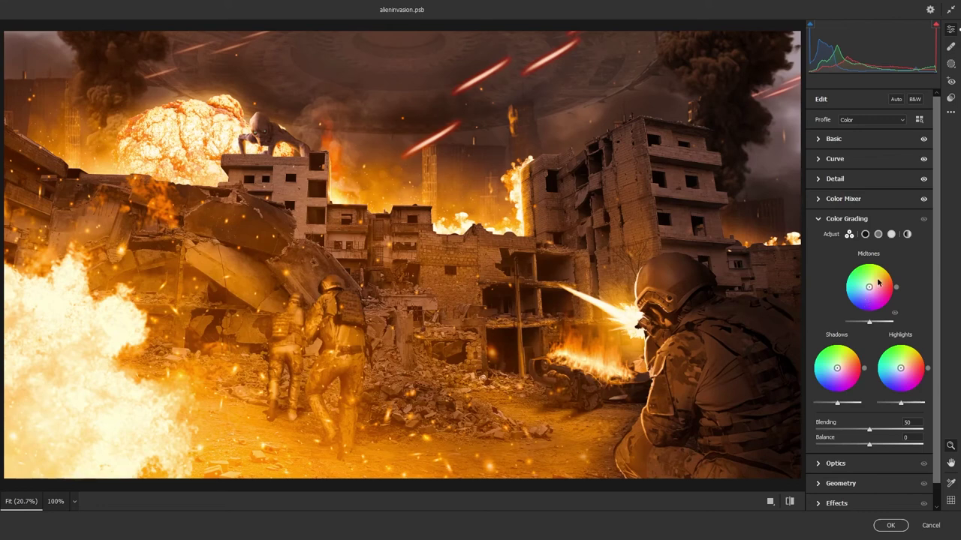
pyautogui.click(819, 220)
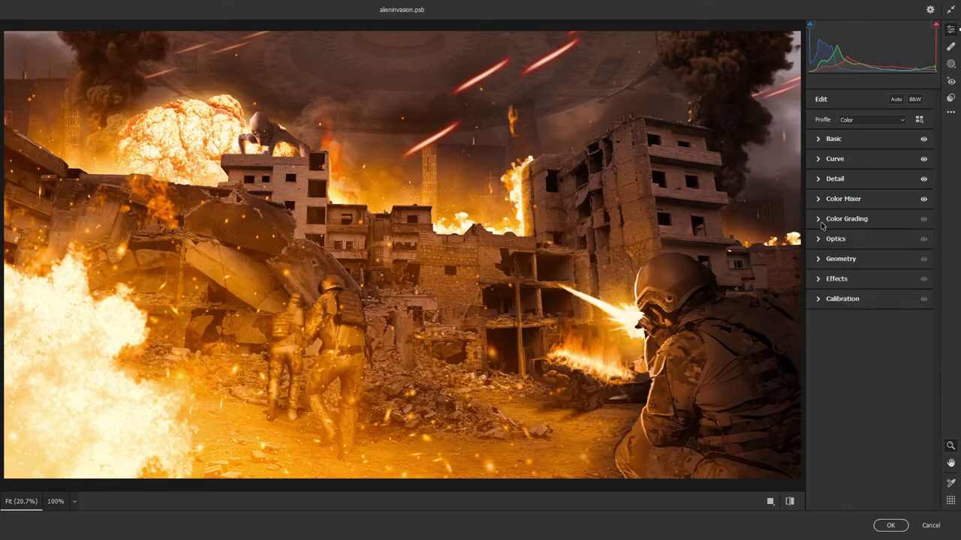
pyautogui.click(819, 279)
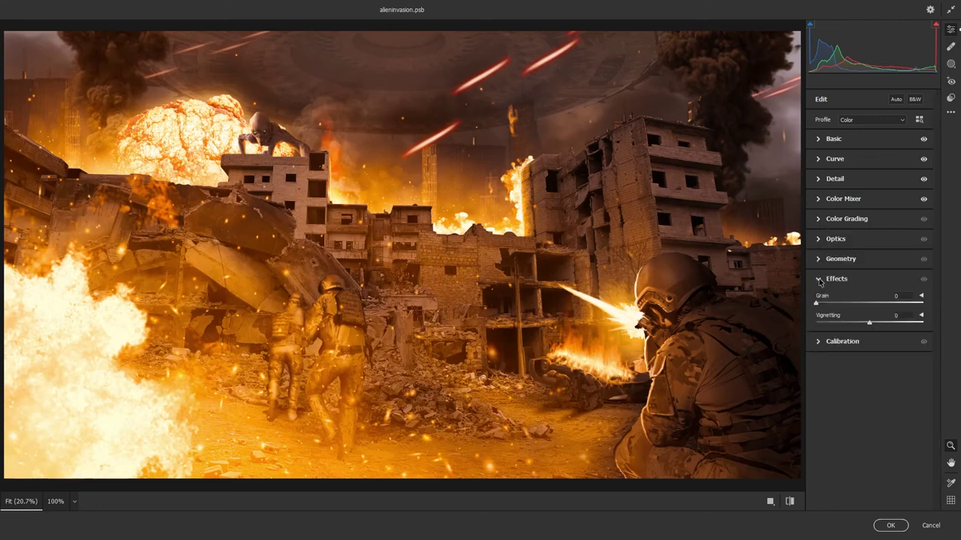
pyautogui.click(819, 279)
# Step: Calibrate the colors with a Shadows Tint of +53, a Red Primary Hue of +31 and a lowered Green Primary Hue
pyautogui.click(863, 299)
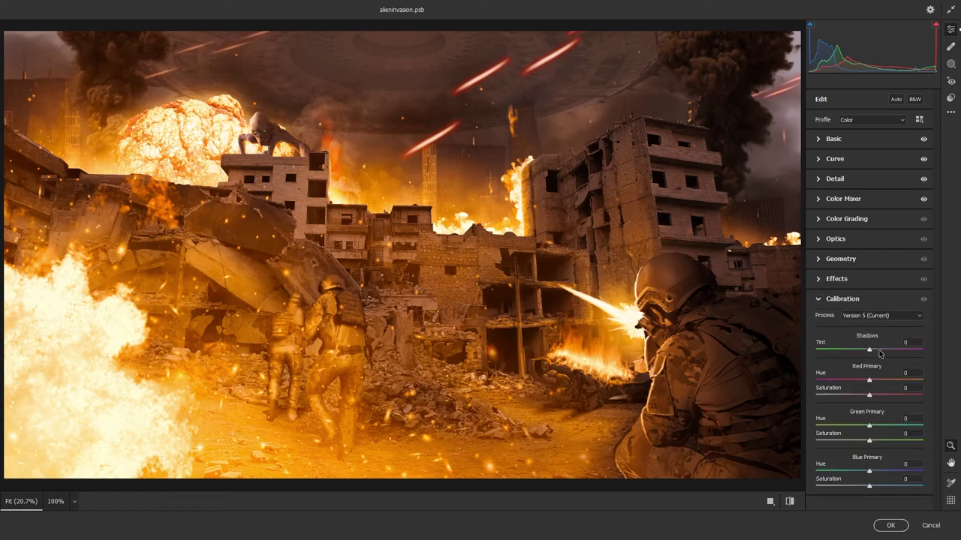
pyautogui.moveTo(870, 352); pyautogui.dragTo(898, 350)
pyautogui.moveTo(872, 384); pyautogui.dragTo(889, 382)
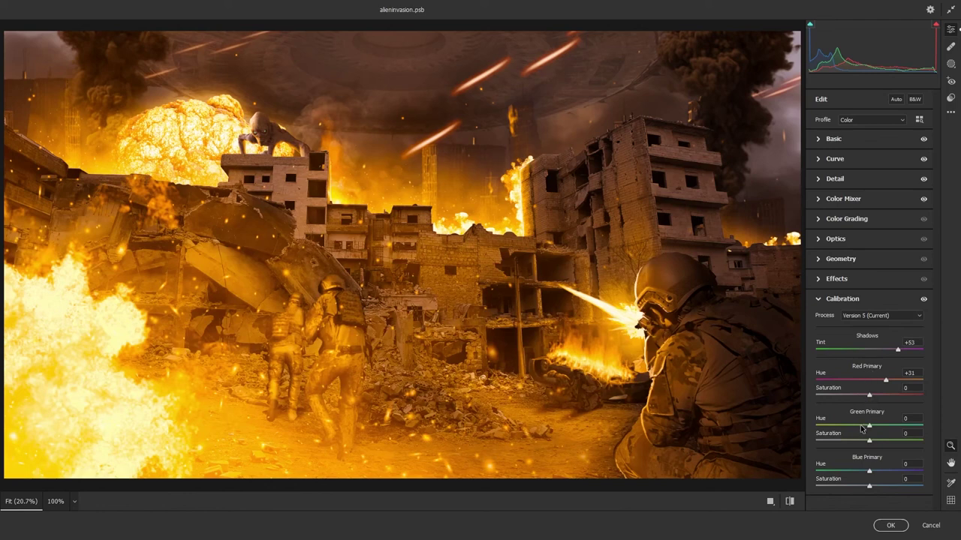
pyautogui.moveTo(870, 427); pyautogui.dragTo(858, 427)
pyautogui.click(820, 299)
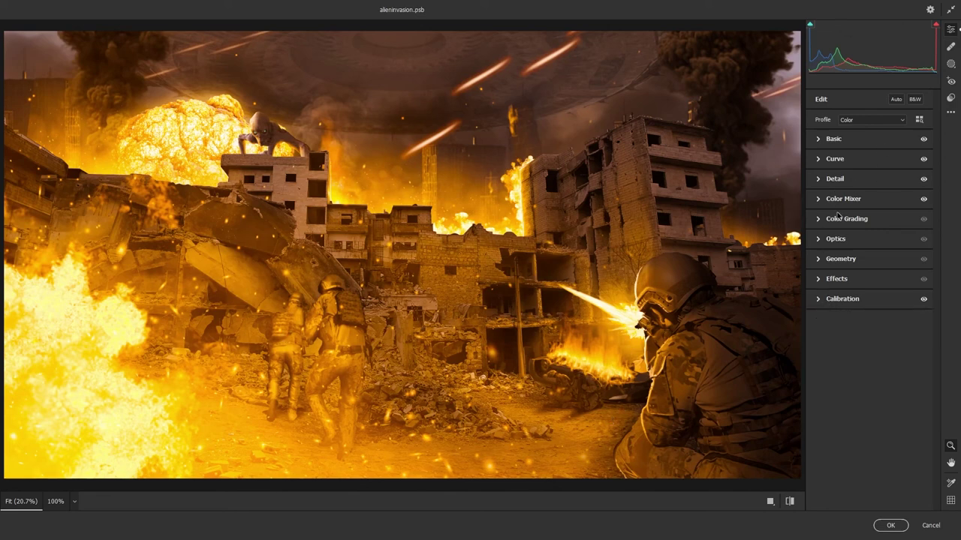
# Step: Lower the overall curve's white endpoint, set its midtone point to input 132, output 102, and apply the Camera Raw Filter
pyautogui.click(821, 160)
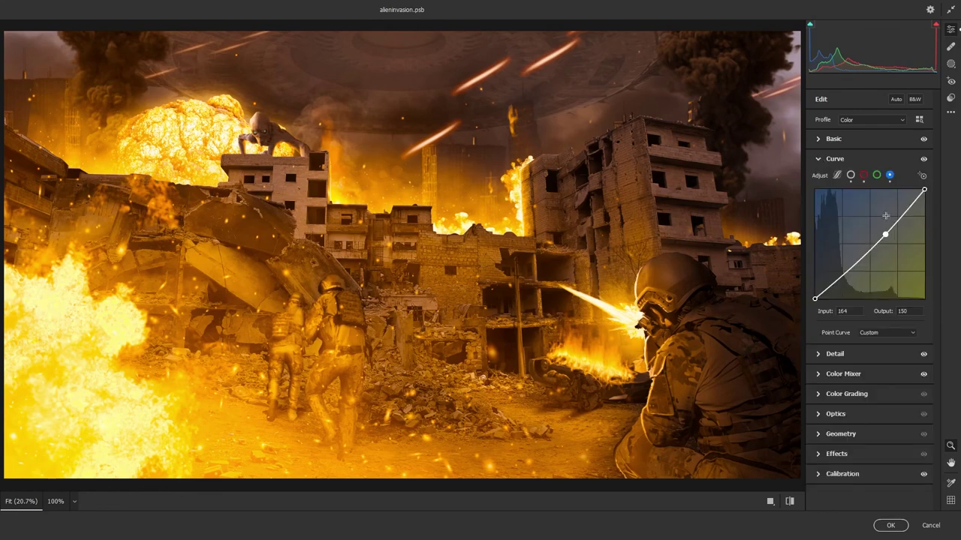
pyautogui.click(851, 175)
pyautogui.moveTo(864, 261); pyautogui.dragTo(863, 258)
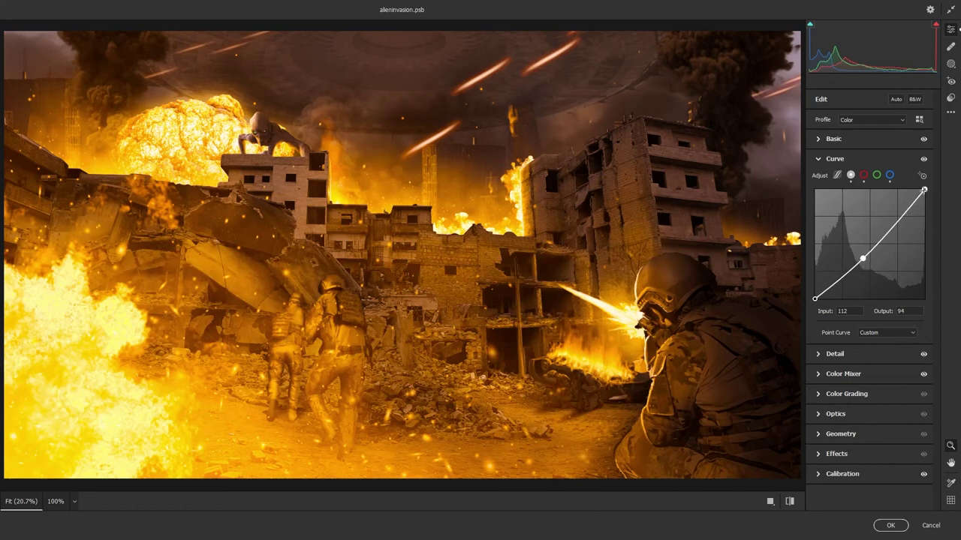
pyautogui.moveTo(924, 190)
pyautogui.mouseDown()
pyautogui.moveTo(915, 194)
pyautogui.moveTo(924, 201)
pyautogui.mouseUp()
pyautogui.moveTo(864, 260); pyautogui.dragTo(871, 255)
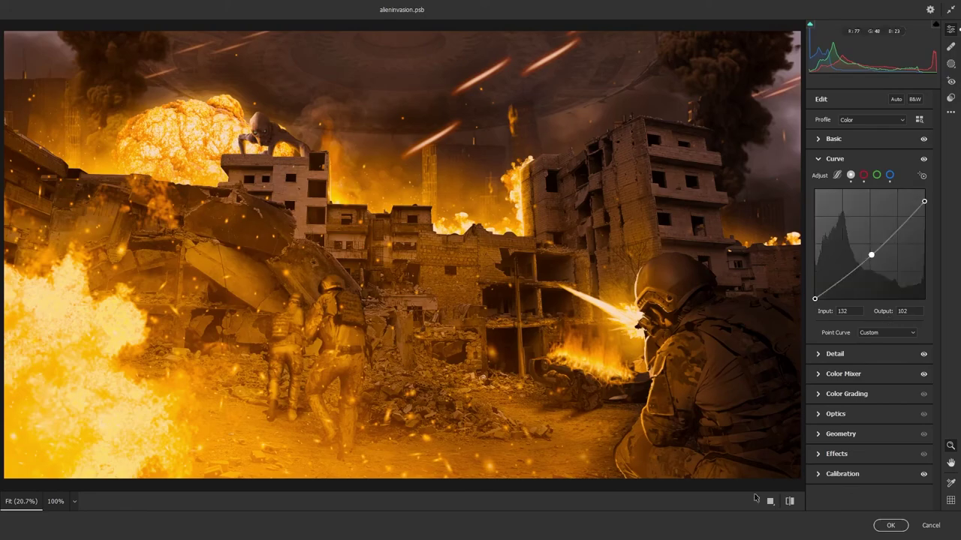
pyautogui.click(892, 526)
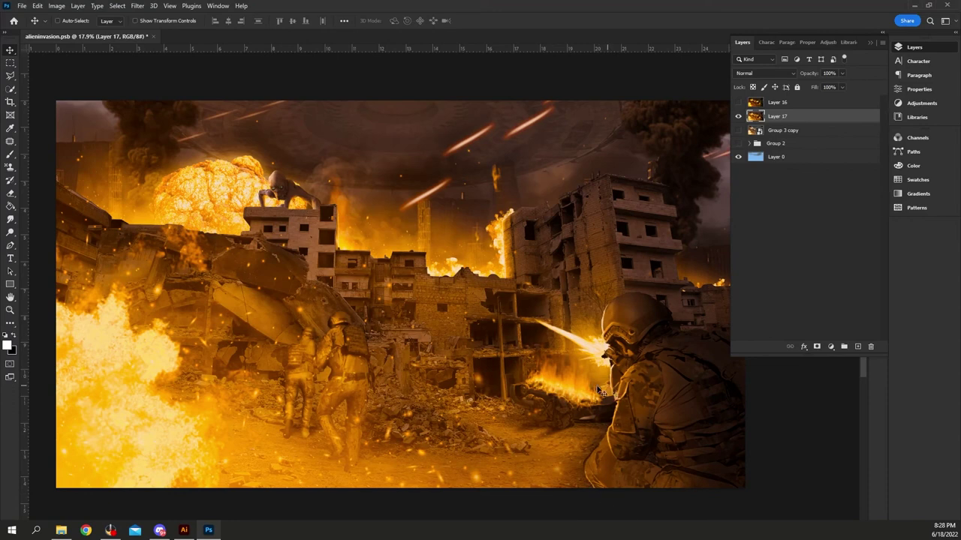
# Step: Compare the newly graded Layer 17 with Layer 16 by toggling their visibility, ending with only Layer 16 shown of the two
pyautogui.click(738, 116)
pyautogui.click(739, 103)
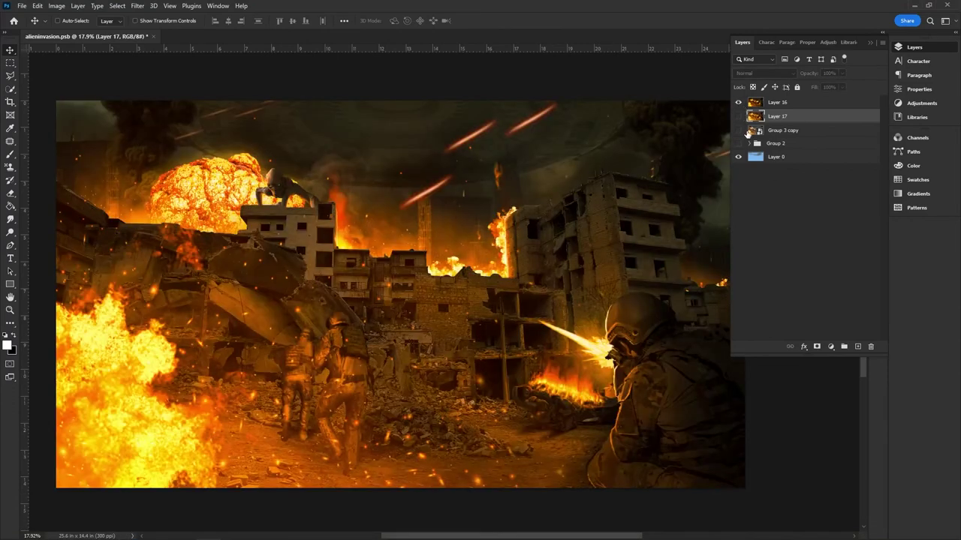
pyautogui.click(738, 117)
pyautogui.click(739, 103)
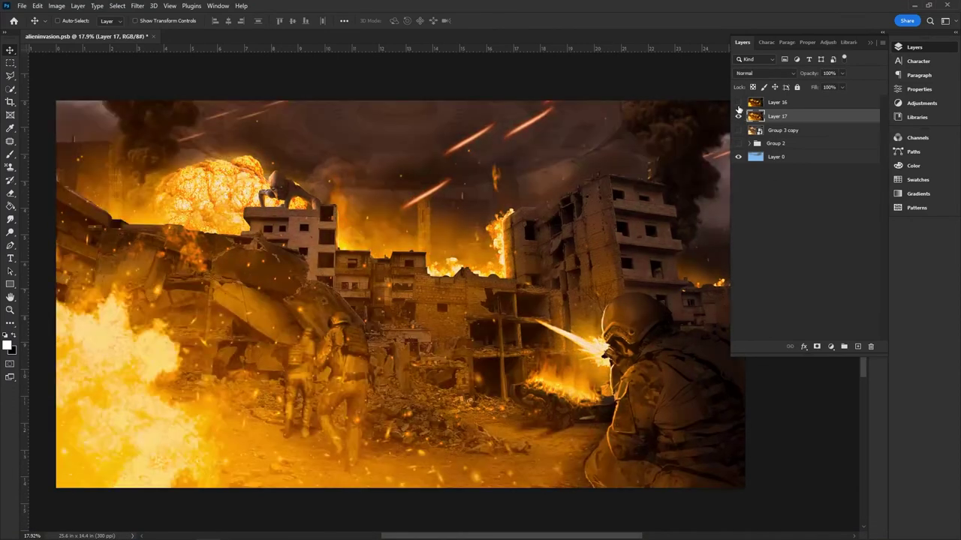
pyautogui.click(739, 103)
pyautogui.click(739, 104)
pyautogui.click(738, 104)
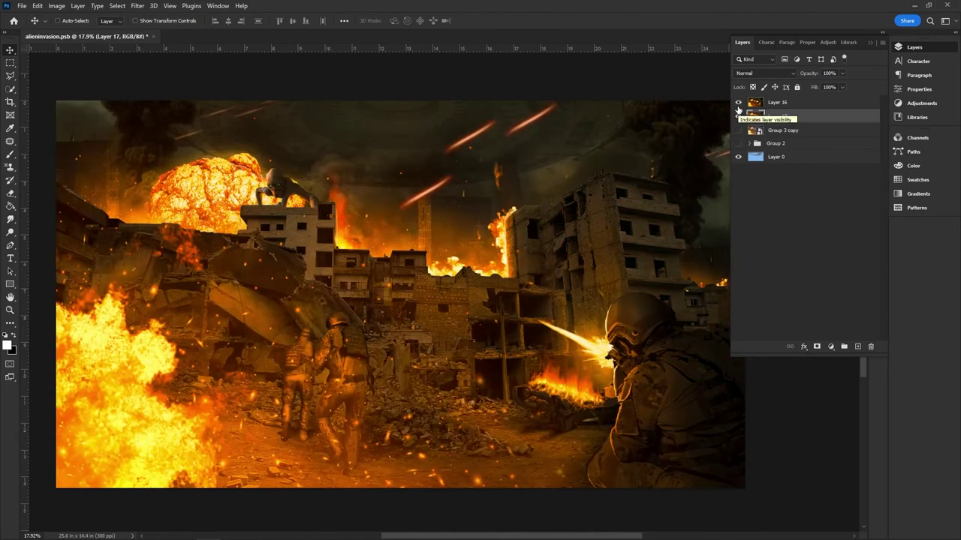
pyautogui.click(738, 104)
pyautogui.click(738, 104)
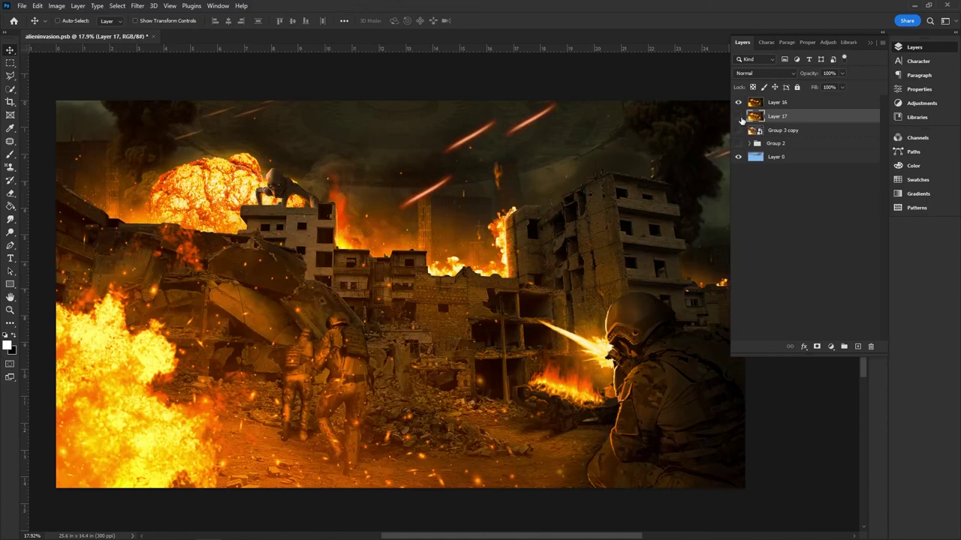